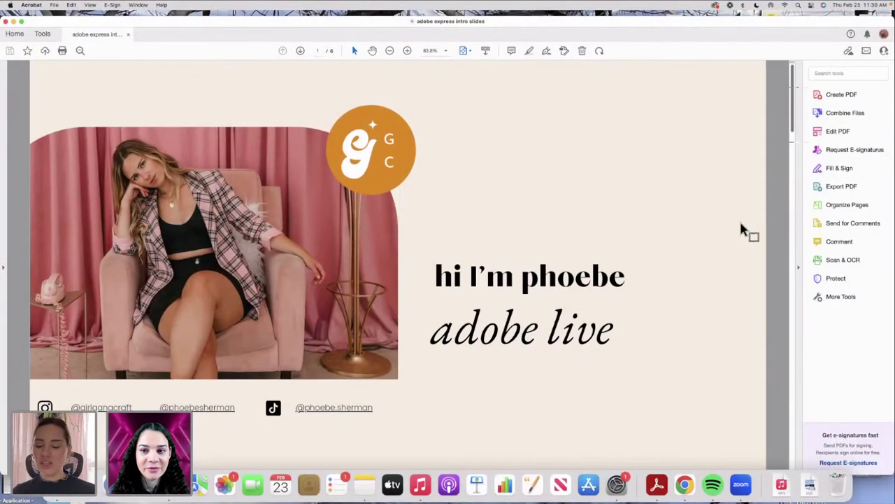
# - Advance the intro deck to page 2, the founder of girl gang craft slide
pyautogui.press('Right')
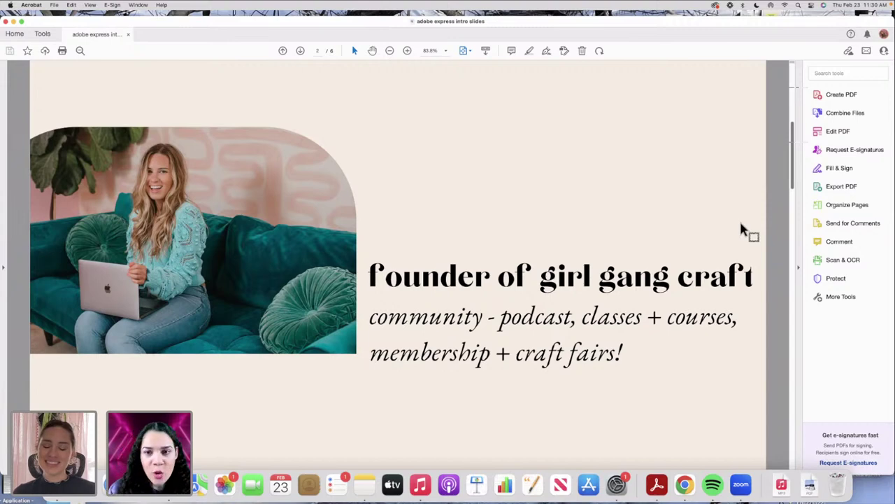
# - Page past the craft fair story slide to page 6 of 6, the six REEL COVERS tips
pyautogui.press('Right')
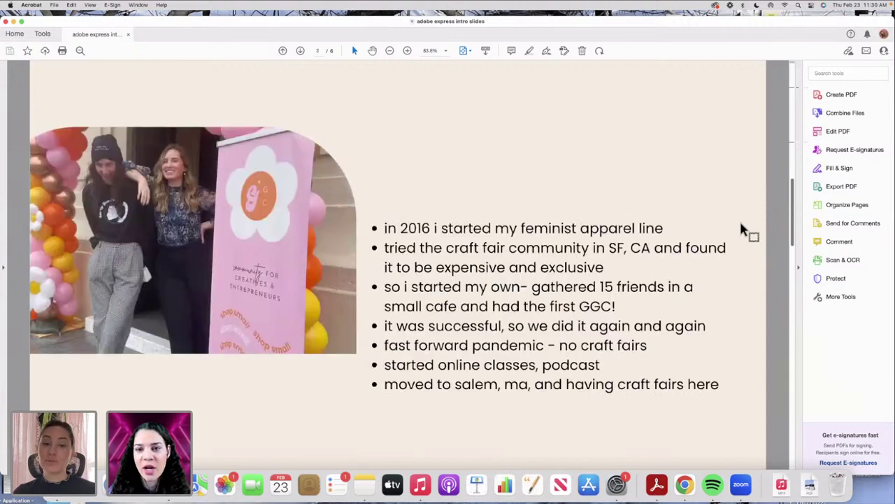
pyautogui.press('Right')
pyautogui.press('Right')
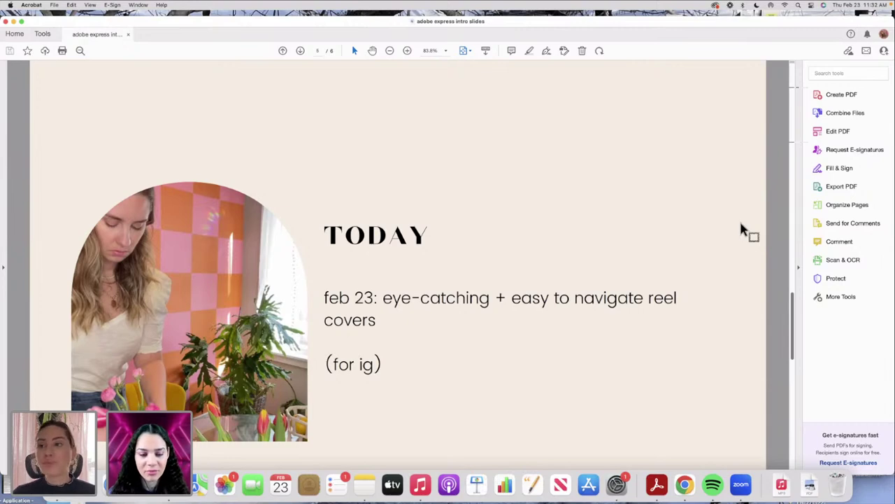
pyautogui.press('Right')
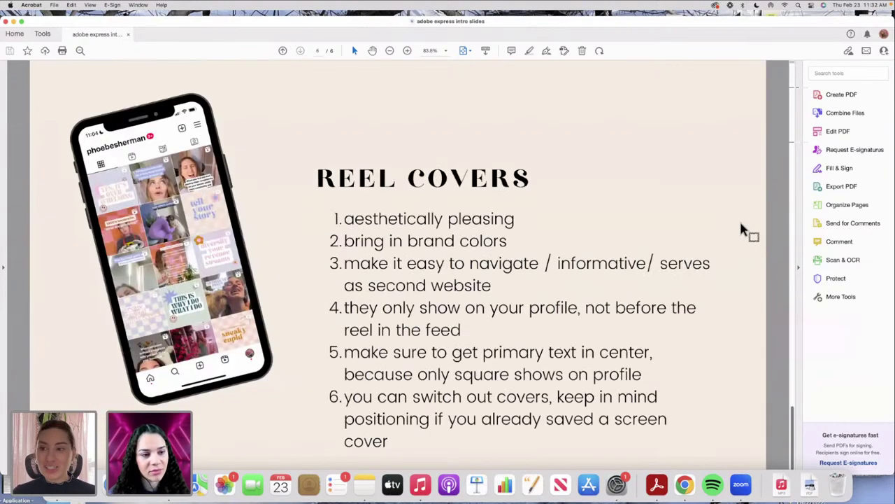
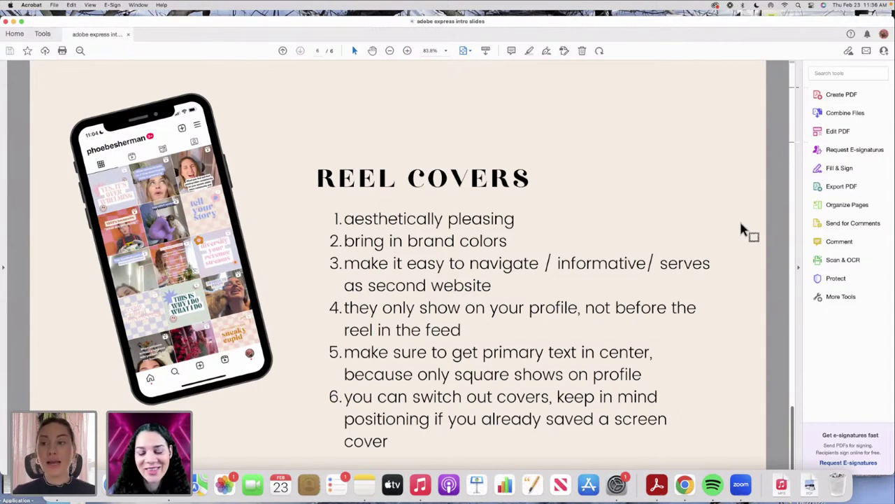
# - Bring the Adobe Express browser window in front of the Acrobat Reel Covers slide
pyautogui.doubleClick(612, 22)
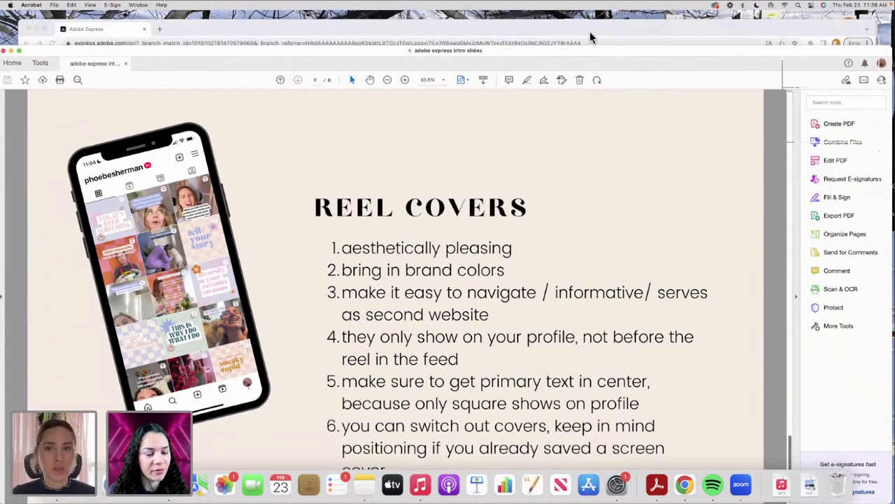
pyautogui.click(590, 32)
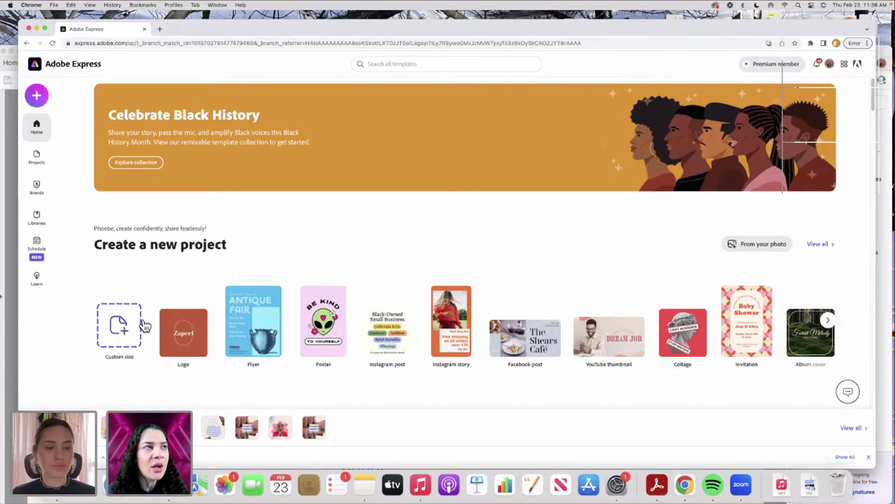
# - Create a blank custom-size Instagram story design at 1080 x 1920
pyautogui.click(136, 341)
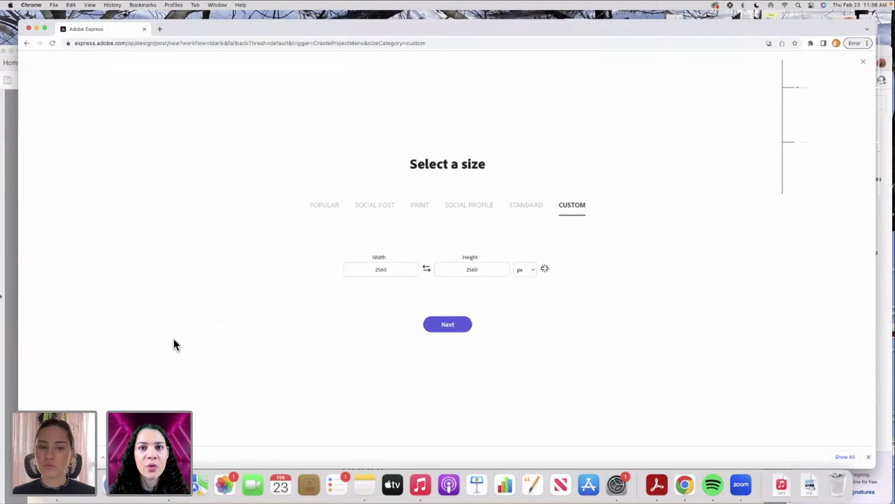
pyautogui.click(374, 210)
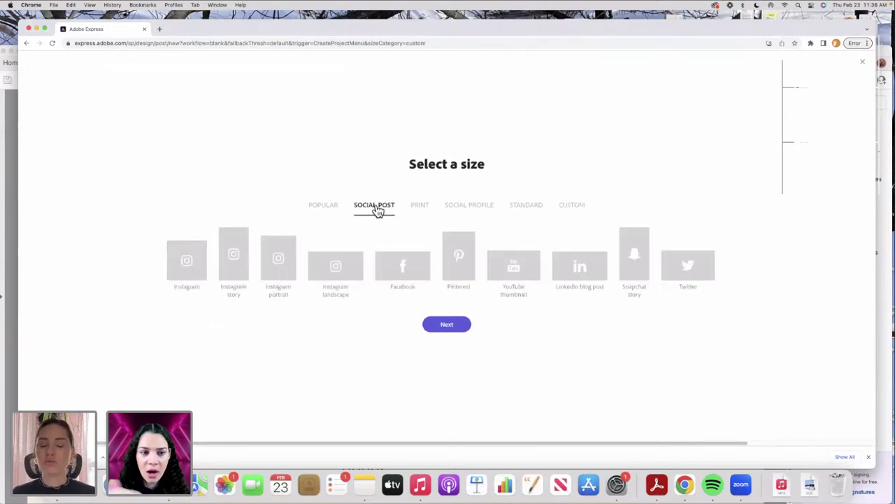
pyautogui.click(237, 261)
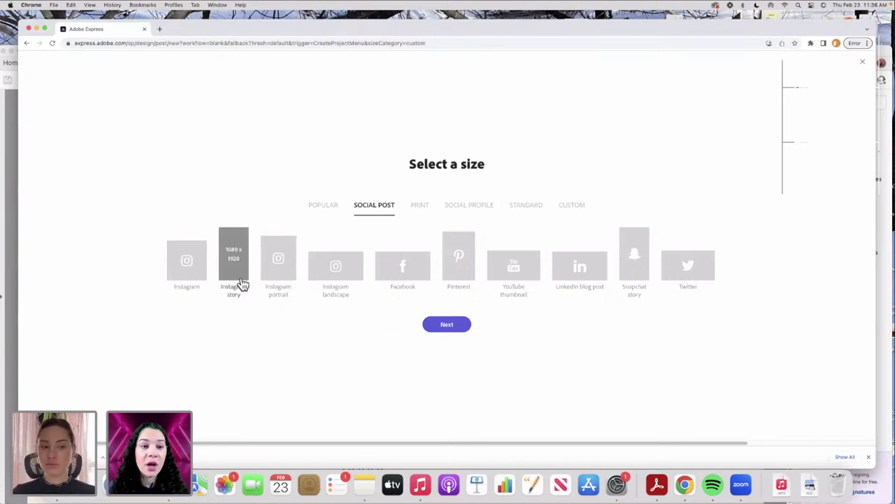
pyautogui.click(435, 327)
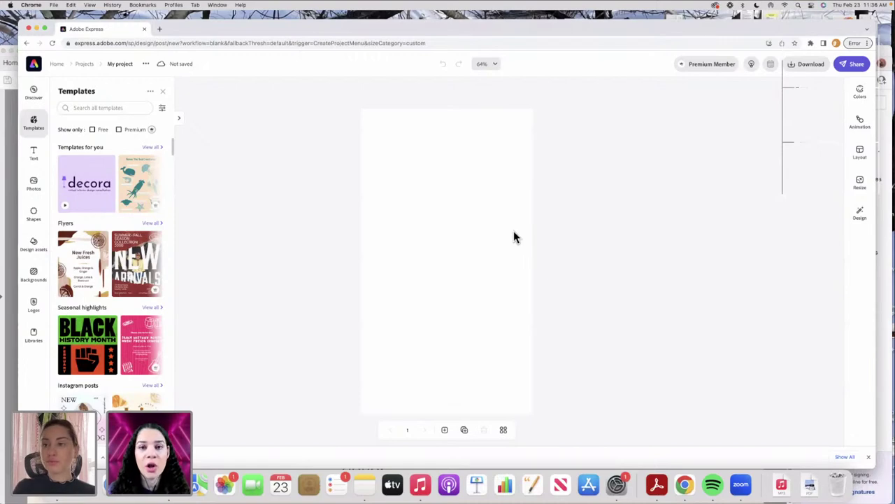
# - Open the full list of recommended templates and scroll through it
pyautogui.click(159, 148)
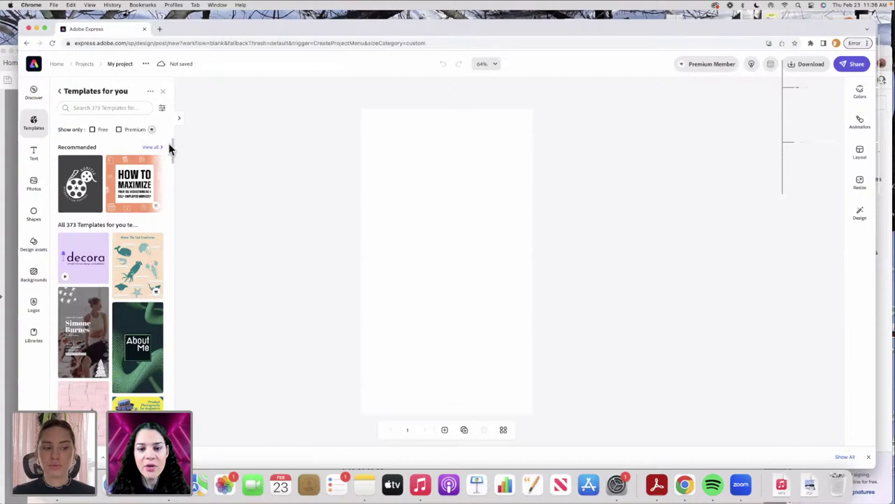
pyautogui.moveTo(175, 154); pyautogui.dragTo(175, 171)
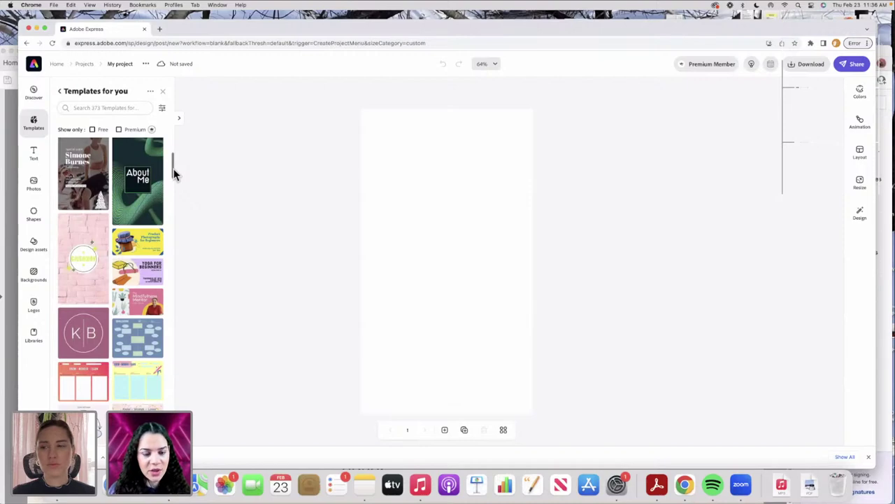
pyautogui.moveTo(175, 172); pyautogui.dragTo(176, 203)
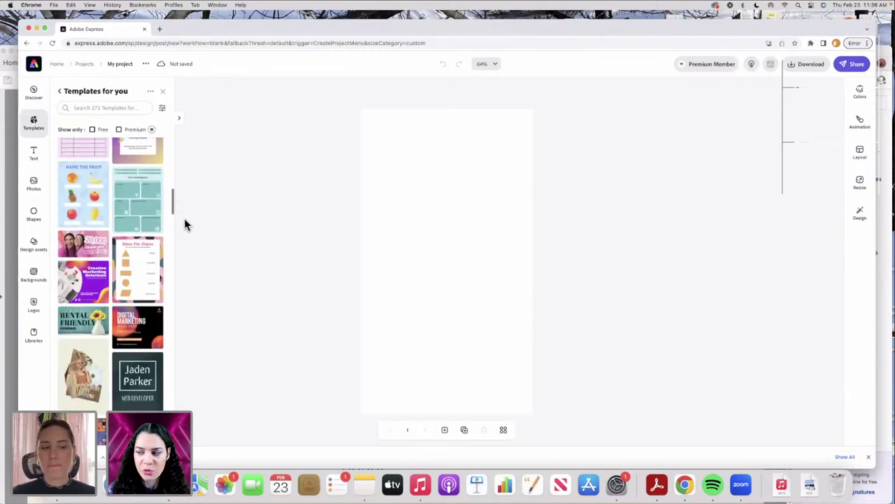
pyautogui.scroll(-5, 186, 224)
pyautogui.scroll(10, 184, 131)
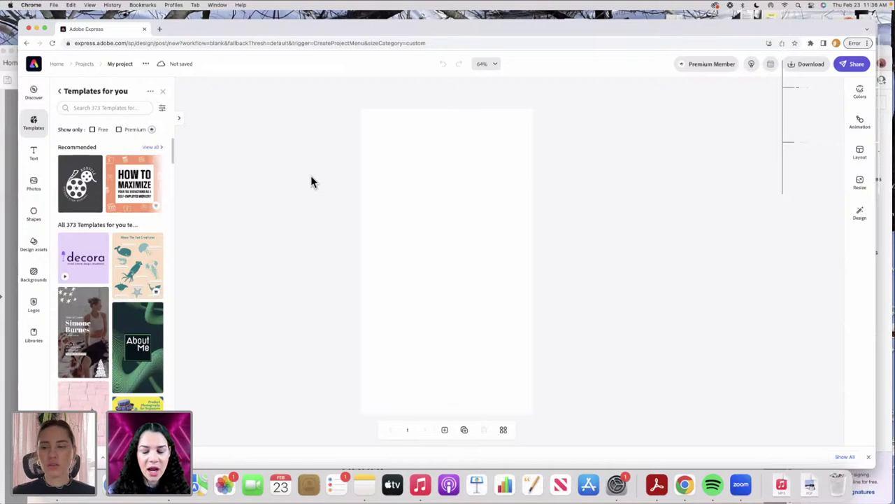
# - Apply the 'Thanks for 100k!' collage template to the blank story page
pyautogui.click(412, 216)
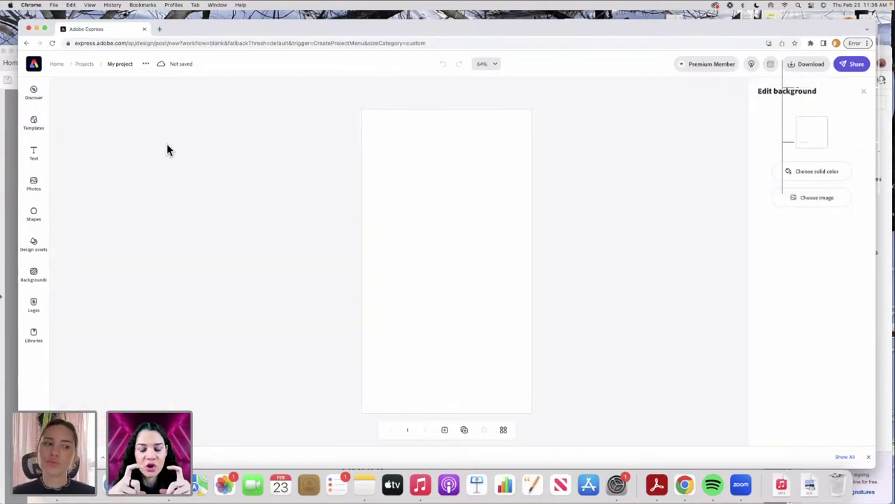
pyautogui.click(36, 124)
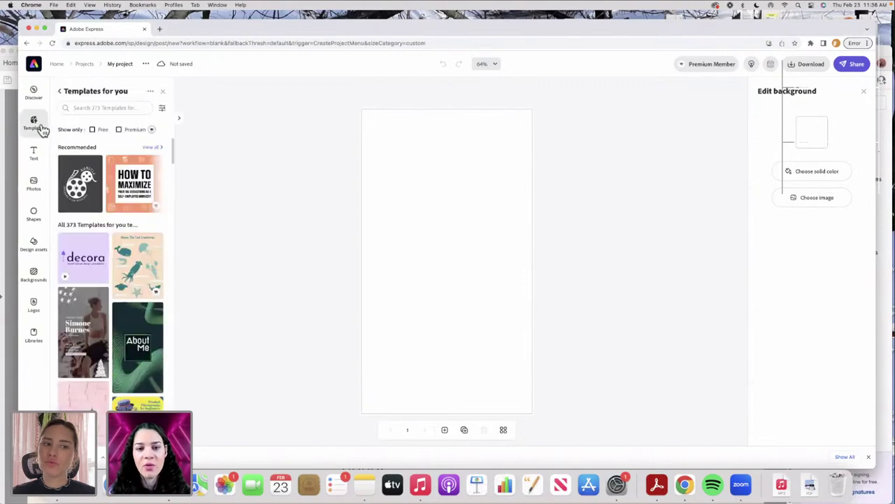
pyautogui.moveTo(173, 161); pyautogui.dragTo(173, 190)
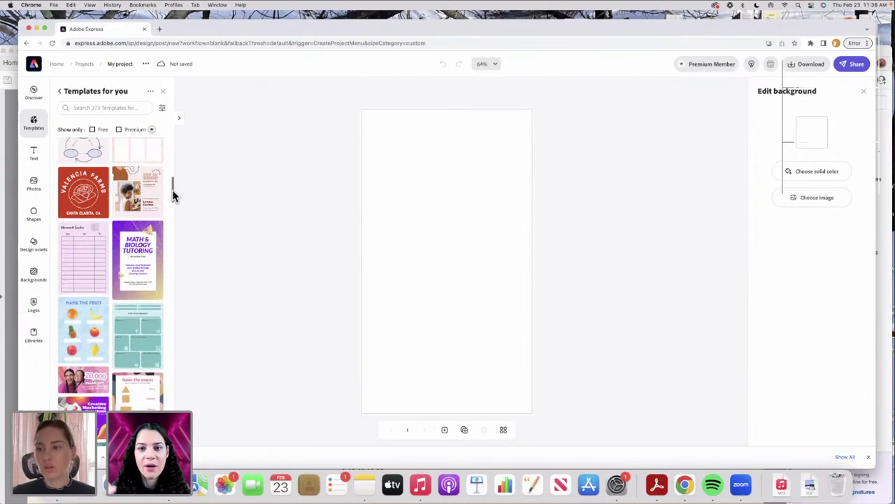
pyautogui.moveTo(173, 196); pyautogui.dragTo(173, 223)
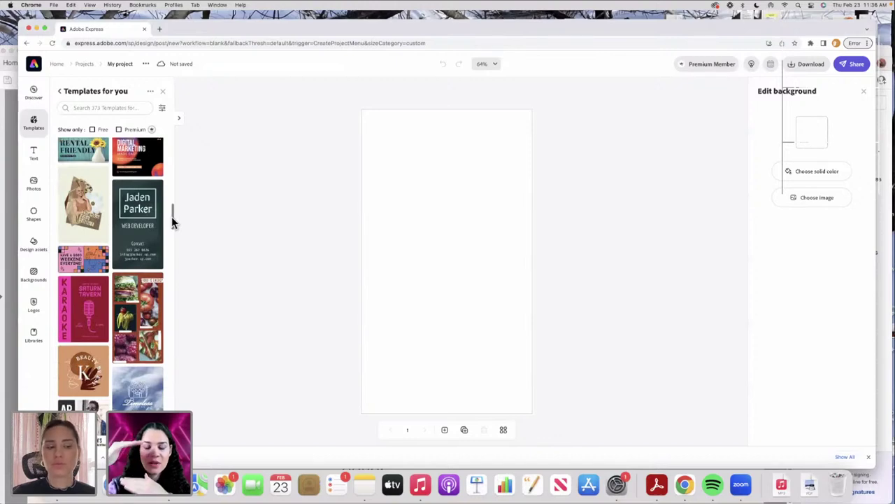
pyautogui.moveTo(173, 222); pyautogui.dragTo(172, 226)
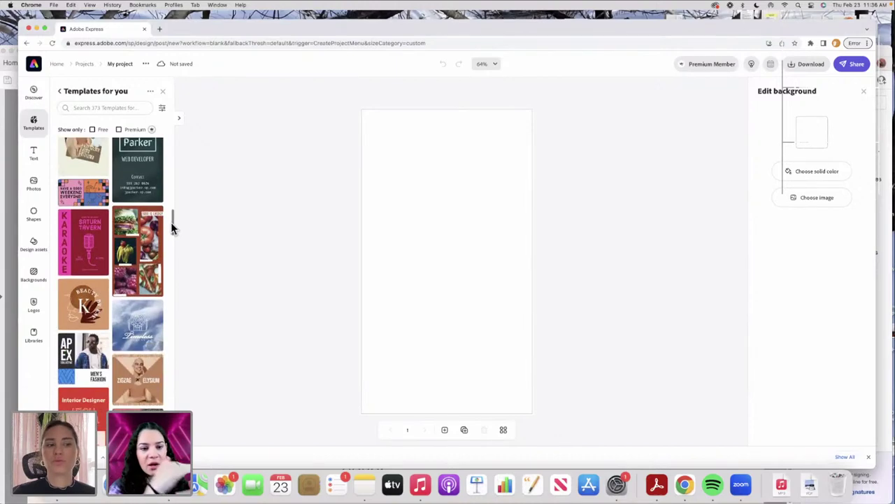
pyautogui.click(75, 174)
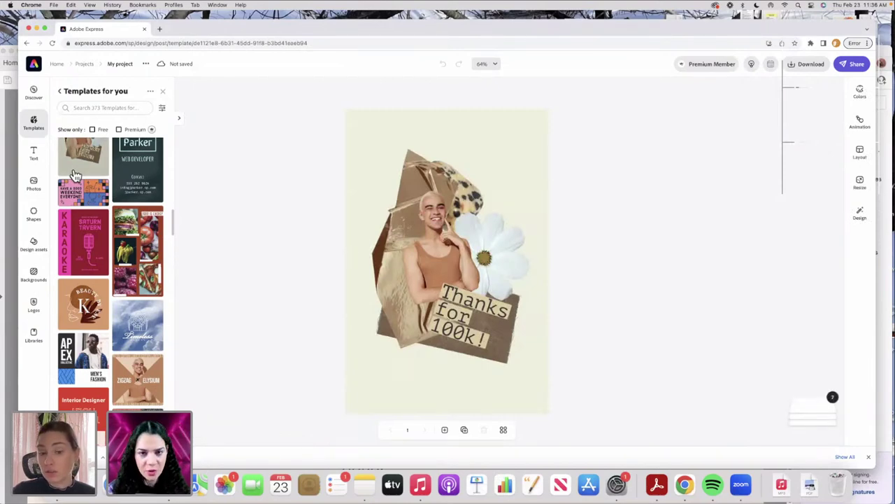
# - Discard the template design and start another blank Instagram story
pyautogui.click(362, 259)
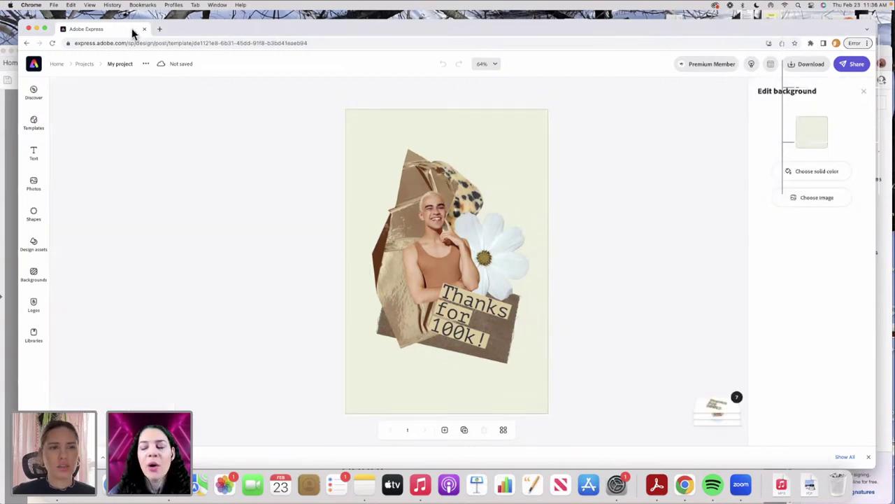
pyautogui.click(58, 64)
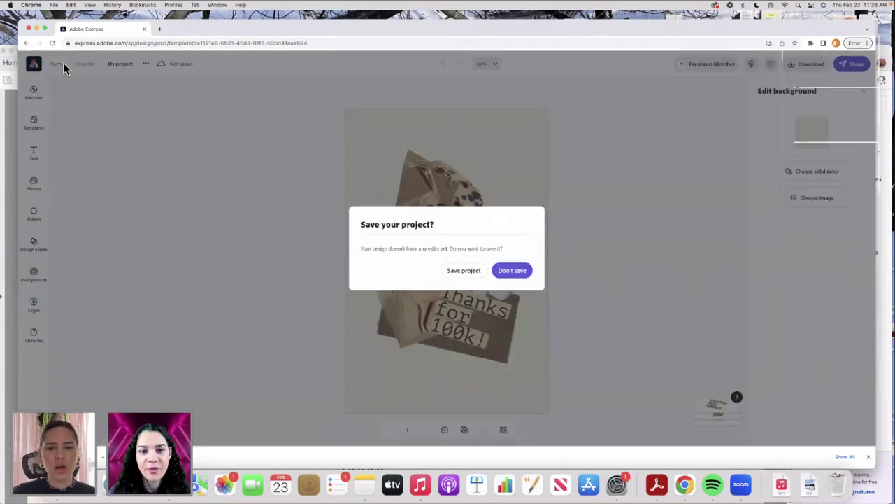
pyautogui.click(512, 270)
pyautogui.scroll(-3, 364, 231)
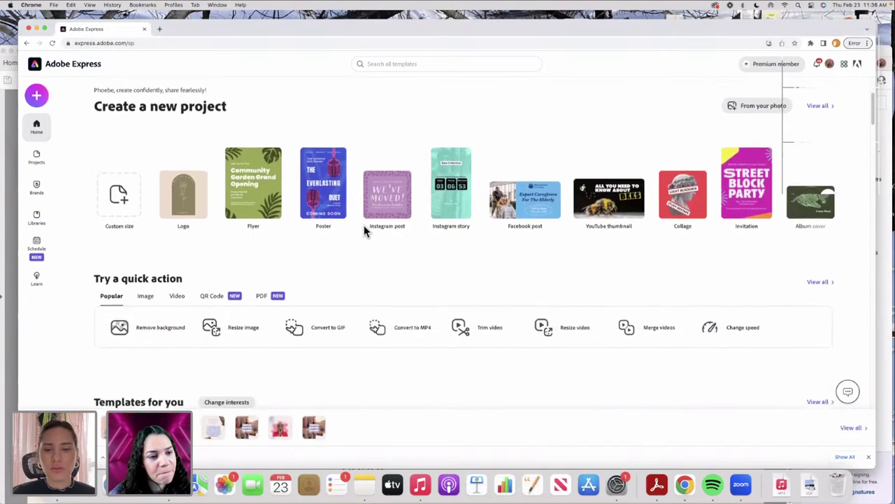
pyautogui.scroll(-1, 364, 231)
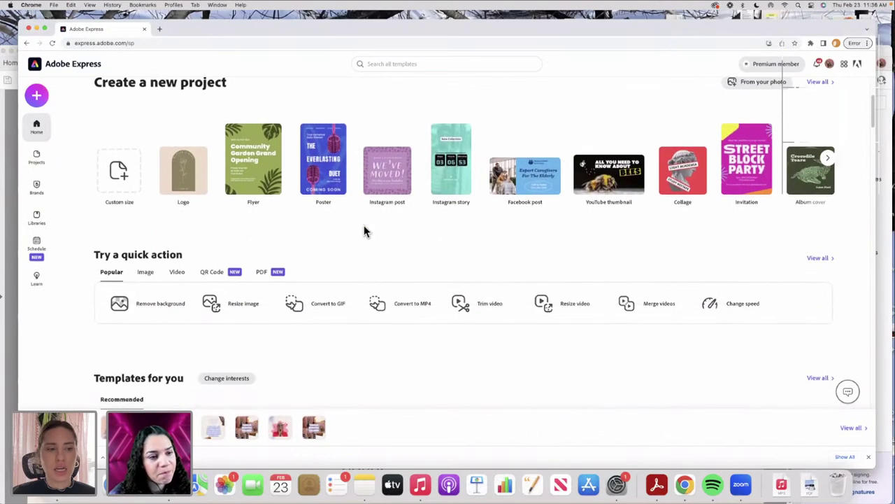
pyautogui.click(446, 188)
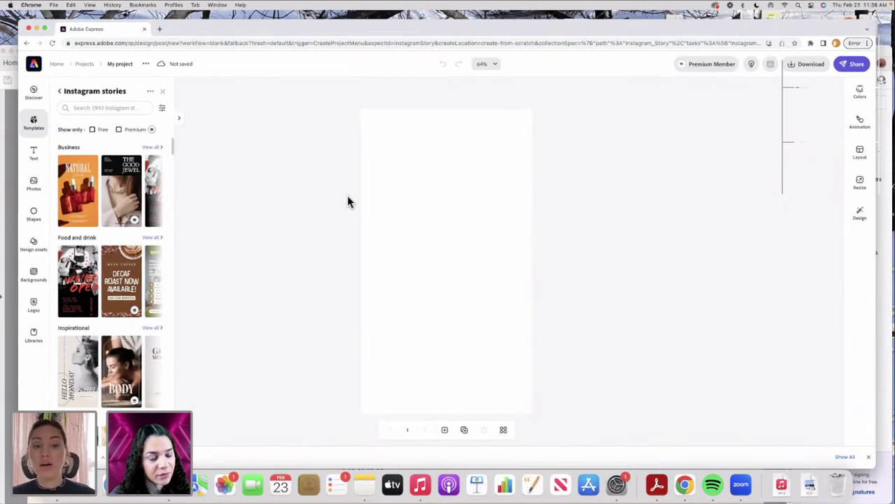
# - Save the blank project, return home, then discard a further new story design
pyautogui.click(394, 202)
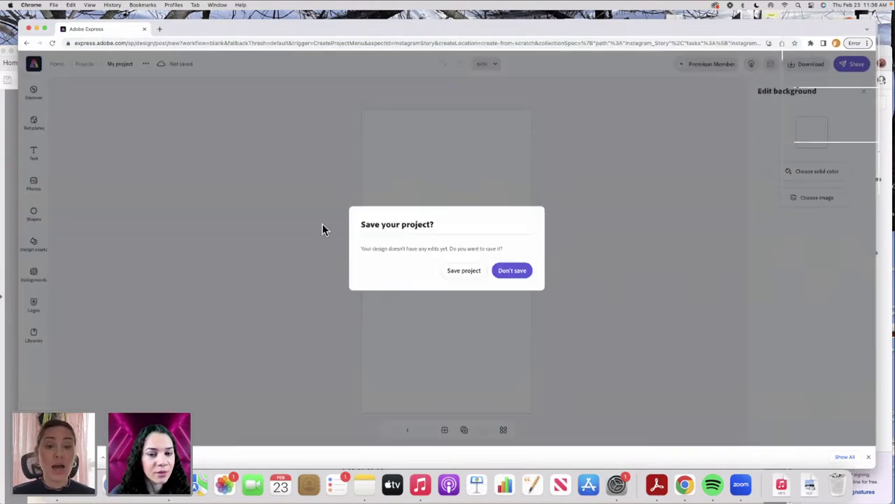
pyautogui.click(465, 271)
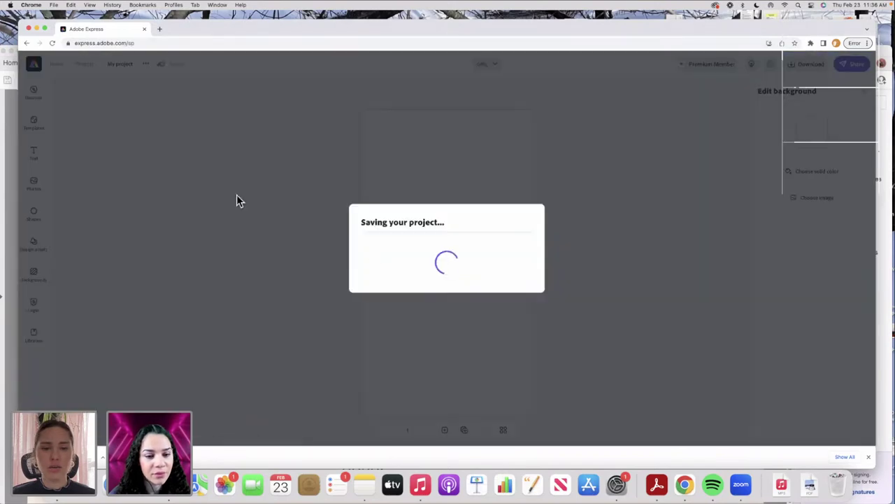
pyautogui.click(28, 46)
pyautogui.click(497, 274)
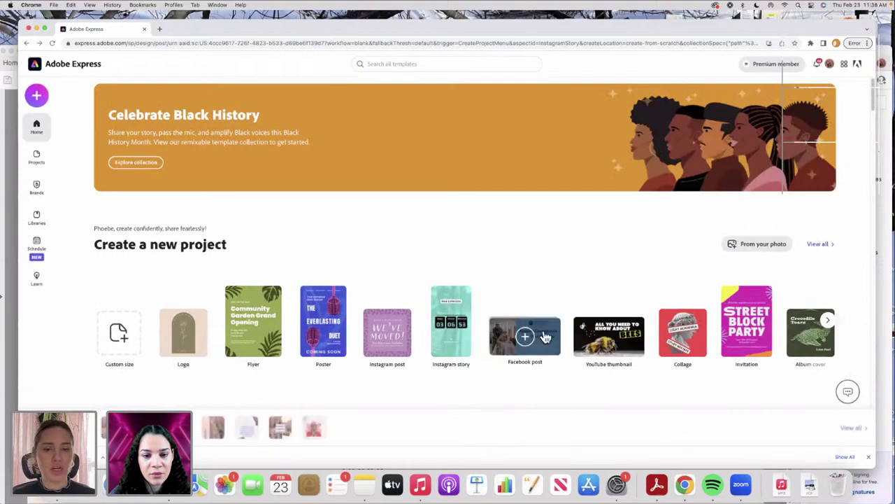
pyautogui.click(443, 345)
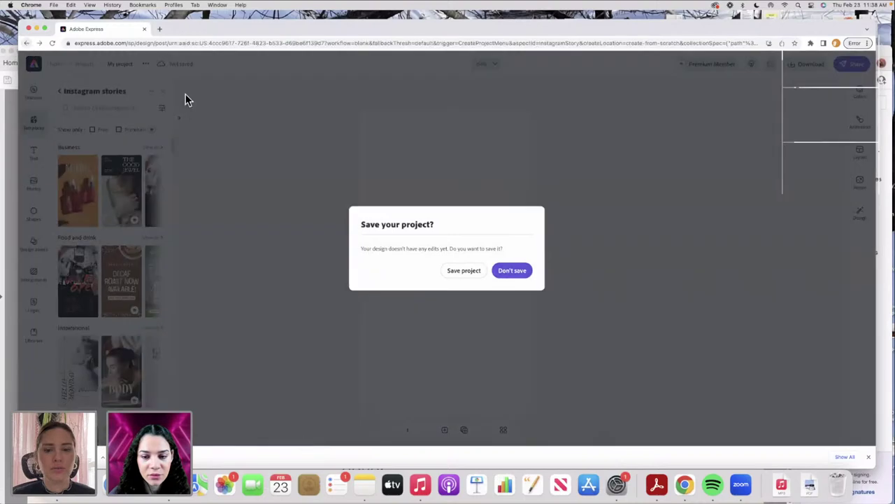
pyautogui.click(506, 272)
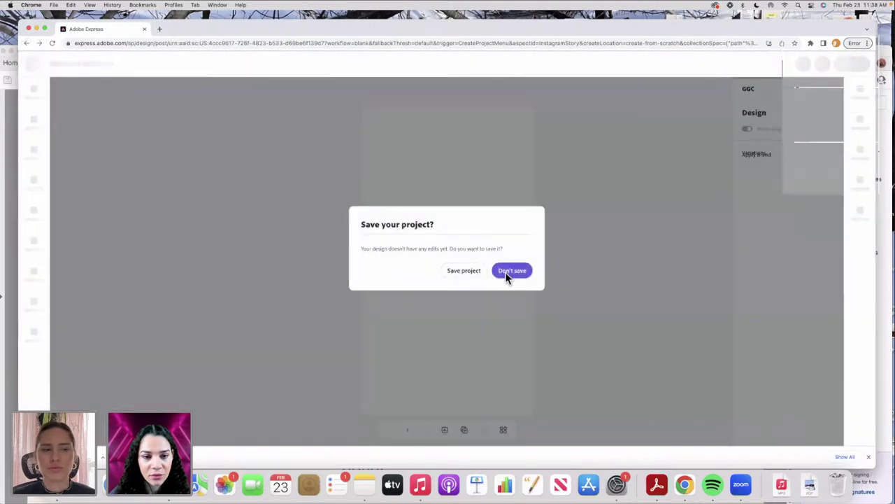
# - Load the Adobe Express home page in a new browser tab
pyautogui.click(160, 29)
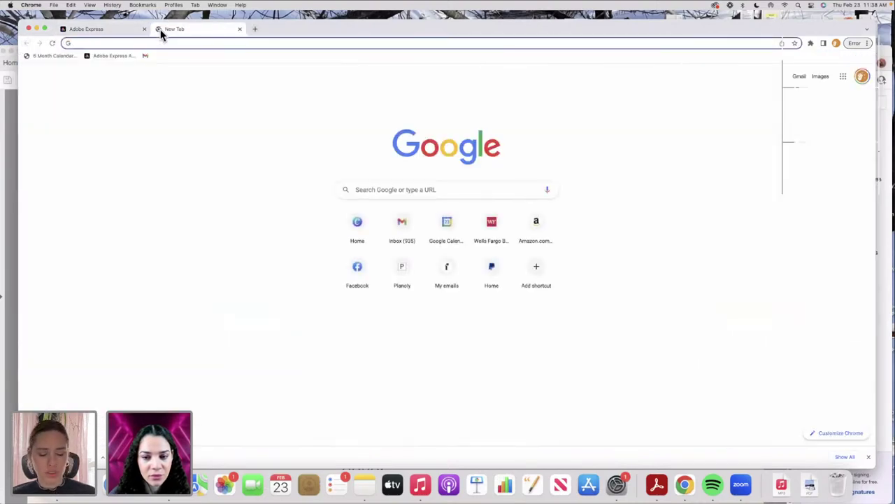
pyautogui.write('ex')
pyautogui.press('Return')
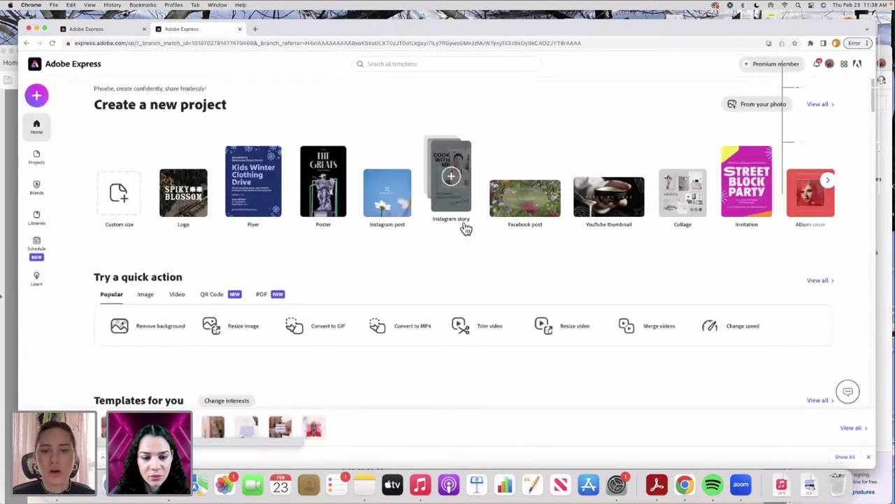
# - Start a new story and apply the first black-and-white HELLO MONDAY template from Inspirational
pyautogui.click(451, 187)
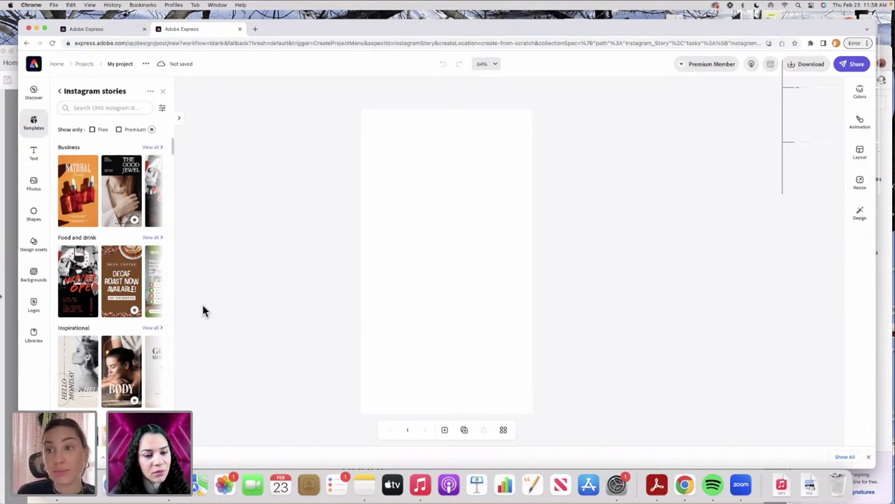
pyautogui.moveTo(156, 375)
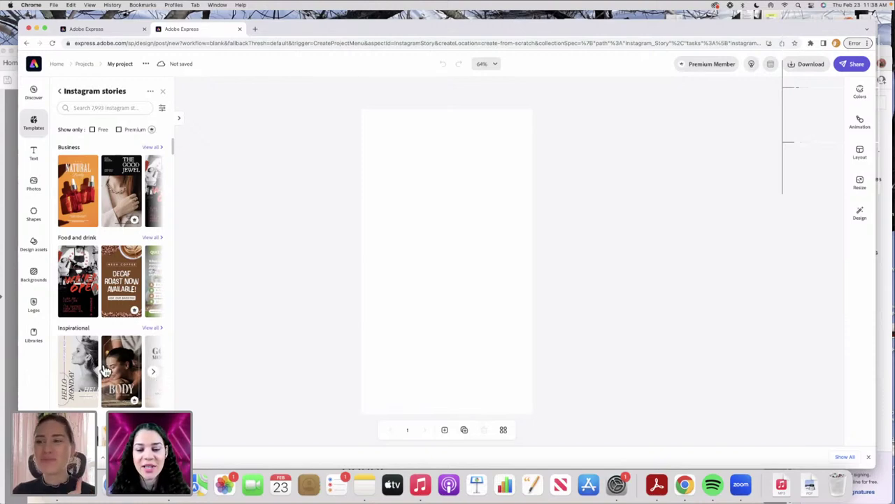
pyautogui.hscroll(1, 105, 371)
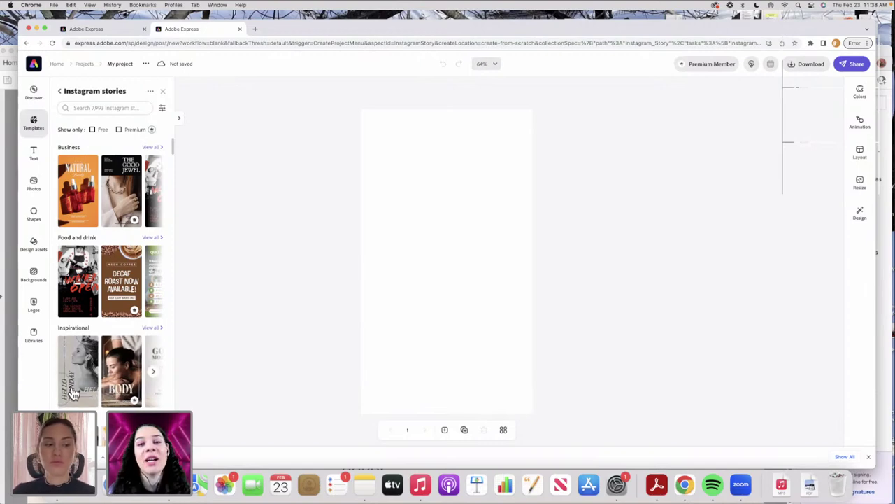
pyautogui.hscroll(1, 105, 384)
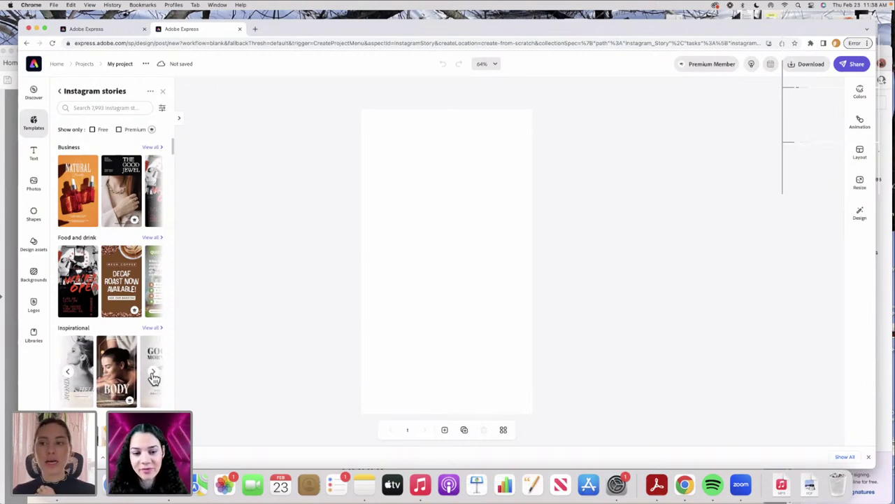
pyautogui.click(154, 375)
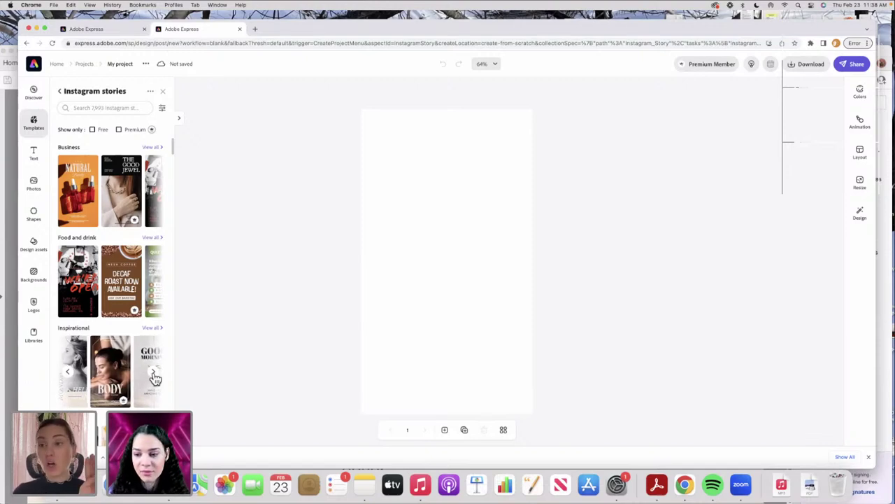
pyautogui.click(155, 377)
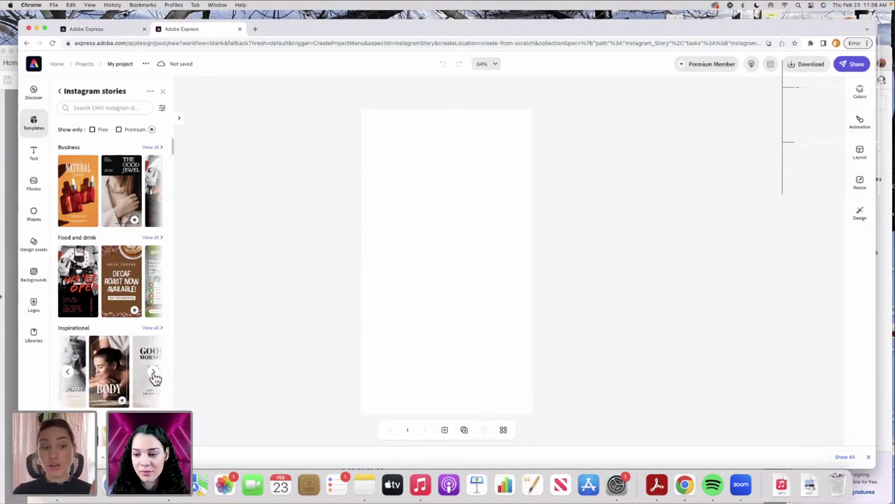
pyautogui.click(72, 395)
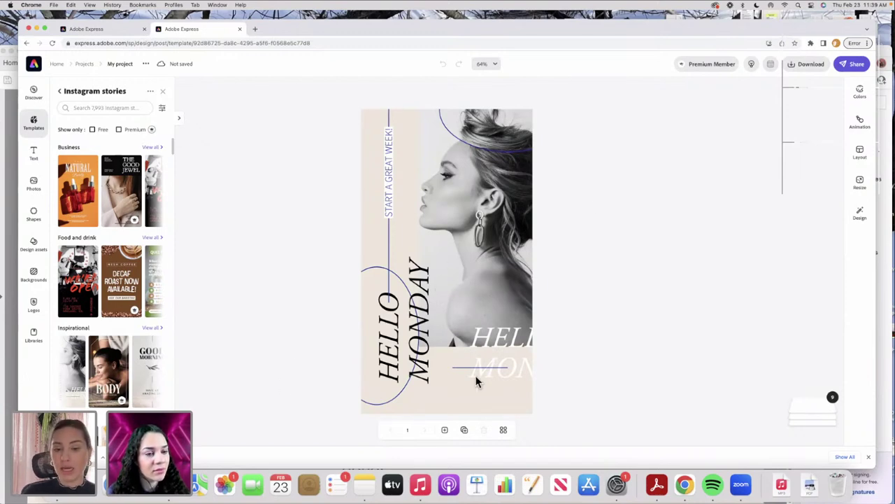
# - Change the page background to a lighter cream swatch
pyautogui.click(473, 399)
pyautogui.moveTo(615, 26); pyautogui.dragTo(576, 9)
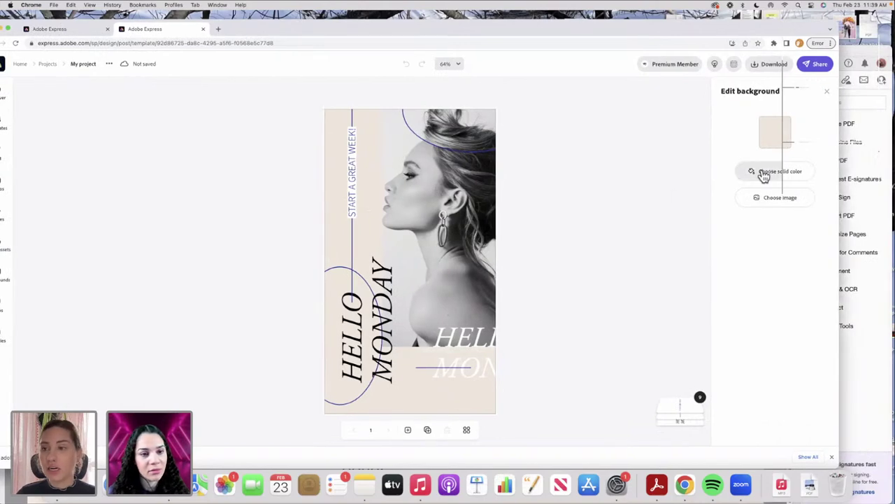
pyautogui.click(769, 137)
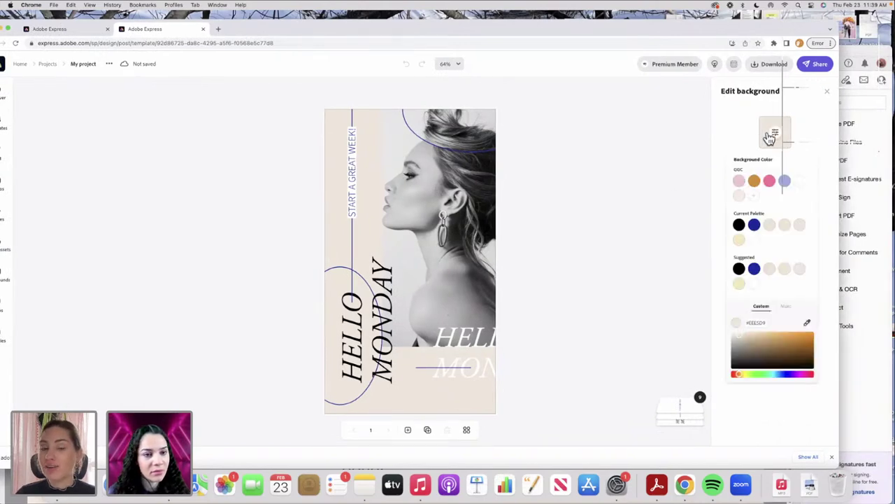
pyautogui.click(741, 198)
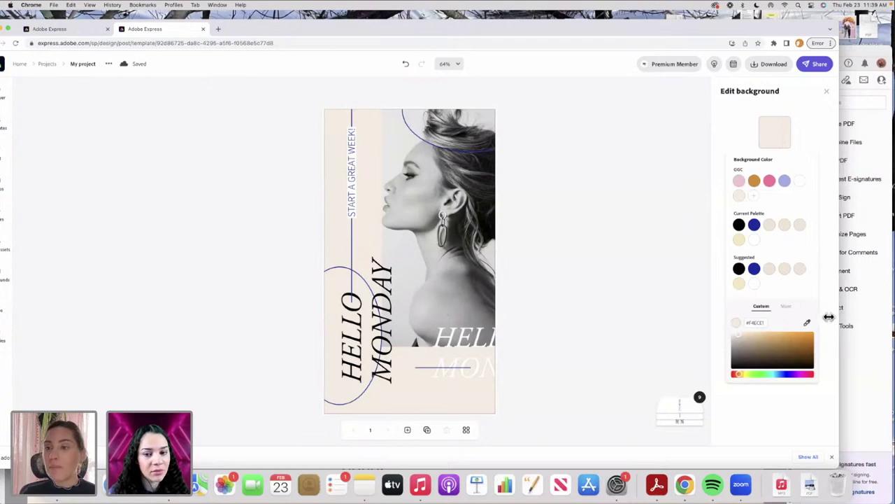
pyautogui.moveTo(824, 317); pyautogui.dragTo(804, 316)
pyautogui.moveTo(493, 29); pyautogui.dragTo(556, 26)
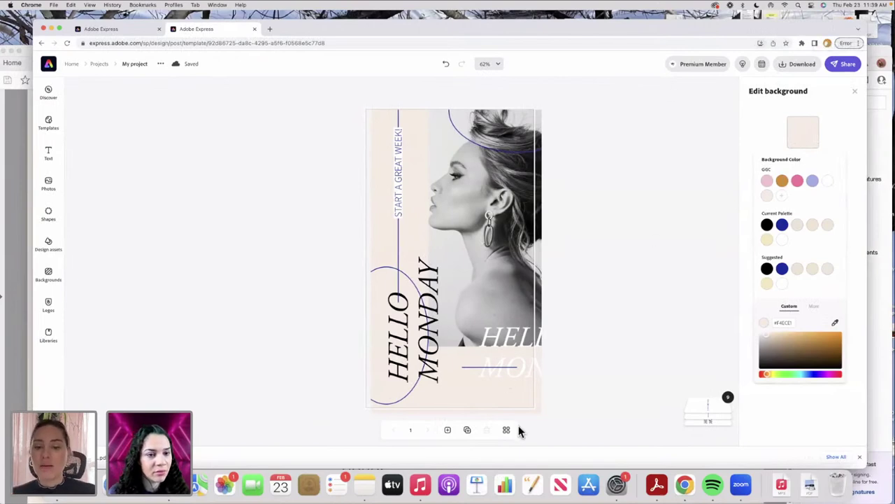
pyautogui.click(539, 415)
# - Replace the portrait with the pink-curtain photo from the pbs pics library
pyautogui.click(514, 241)
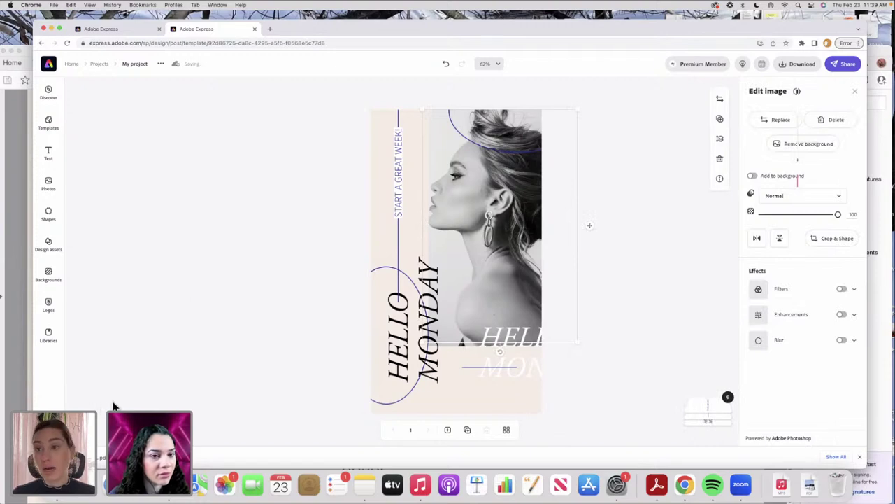
pyautogui.click(47, 335)
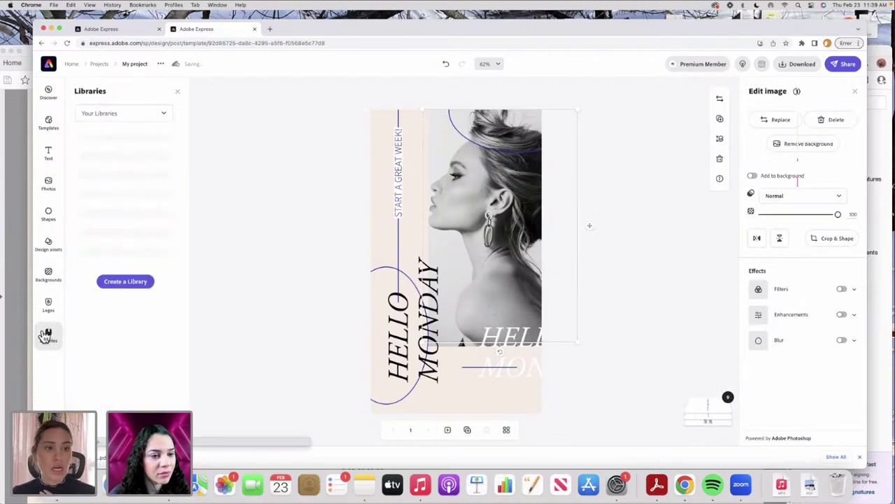
pyautogui.click(148, 142)
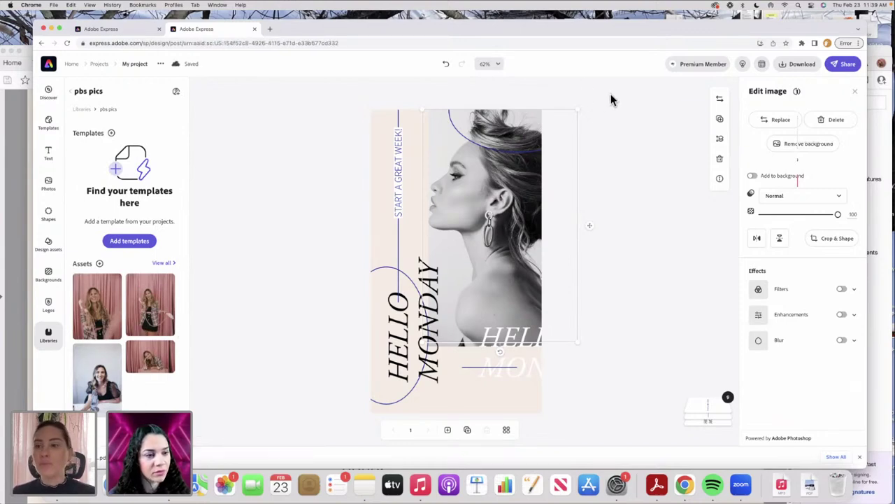
pyautogui.click(764, 121)
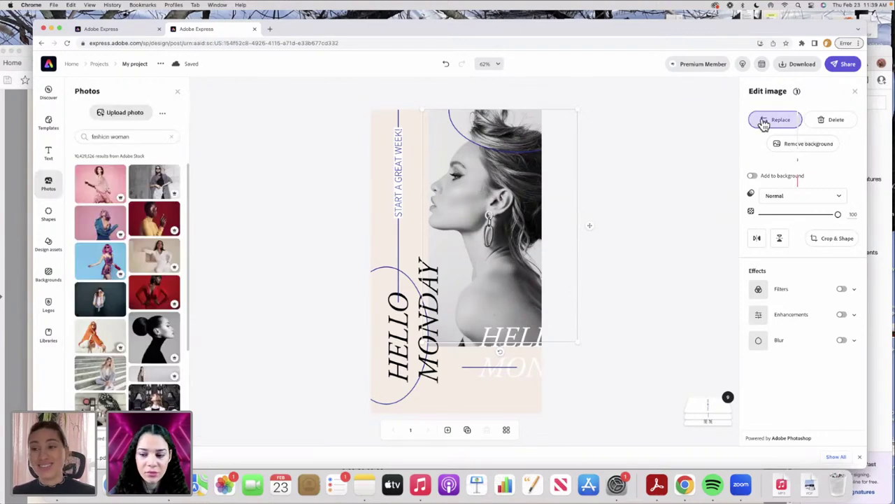
pyautogui.click(49, 336)
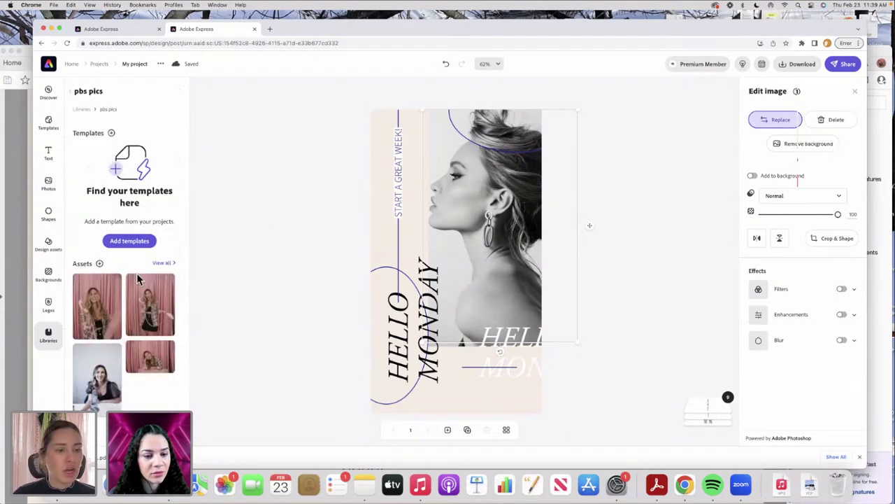
pyautogui.click(153, 318)
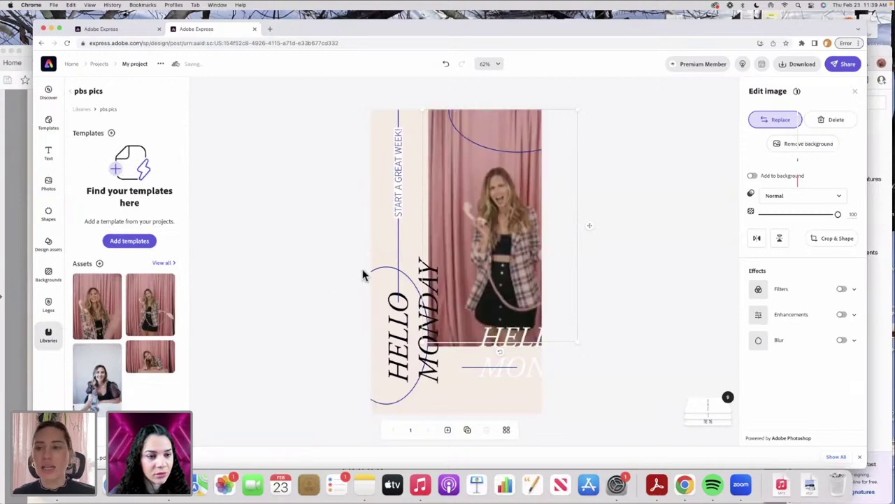
pyautogui.click(638, 233)
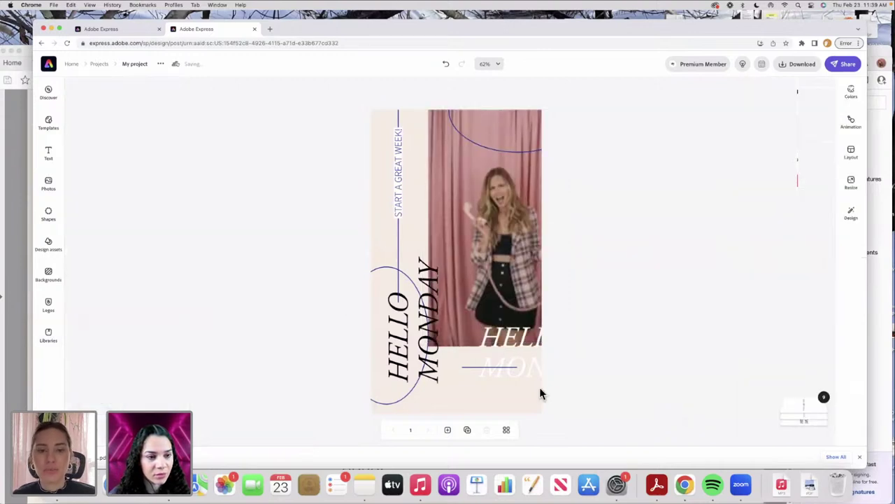
# - Retype the HELLO MONDAY headline as 'How to create reel covers'
pyautogui.click(408, 366)
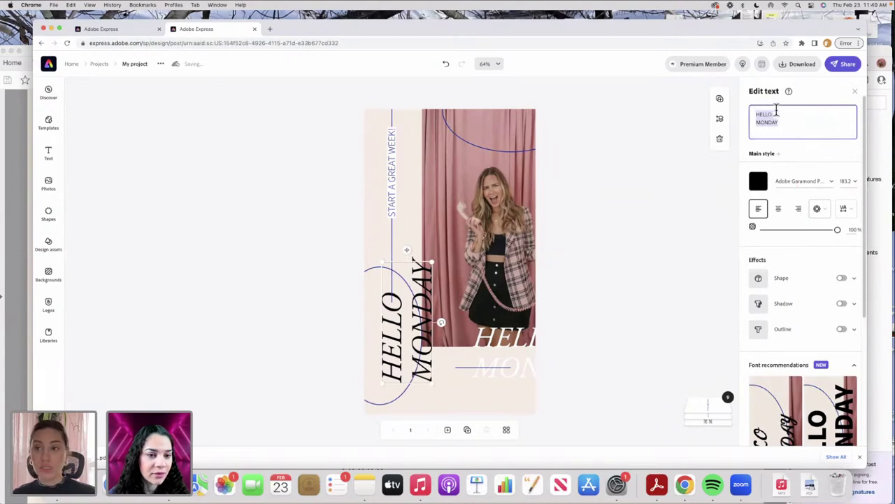
pyautogui.write('How to')
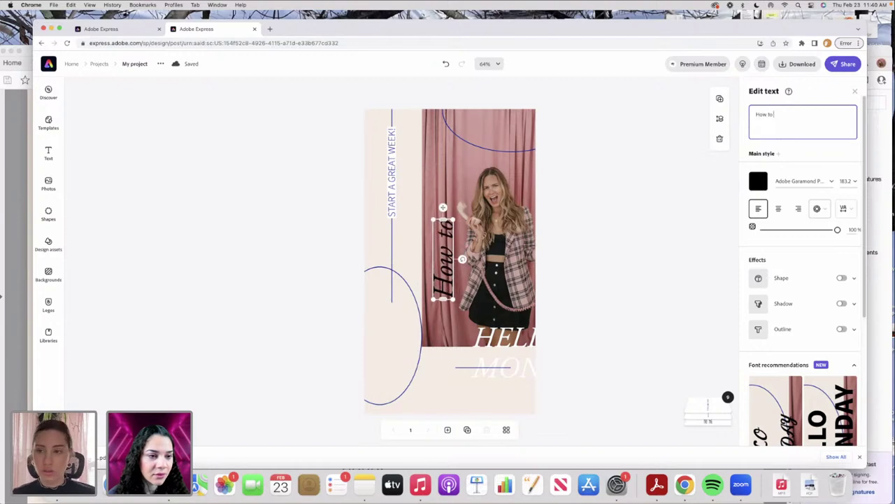
pyautogui.write(' create ree')
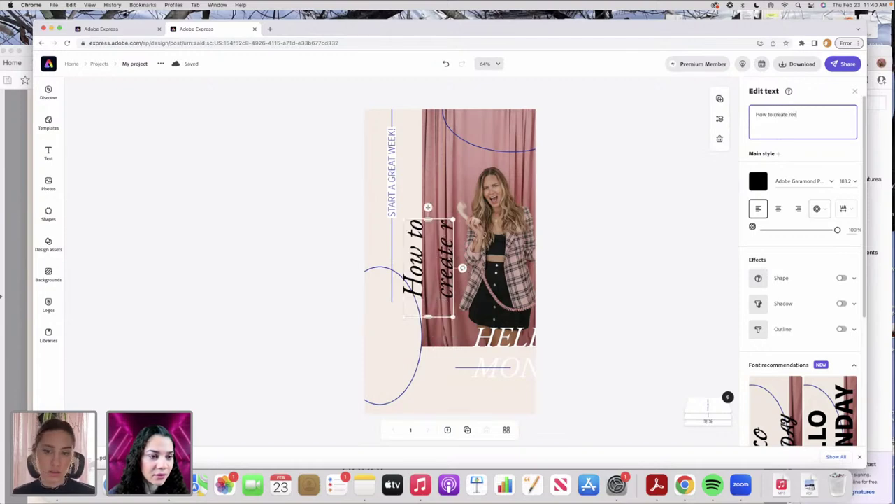
pyautogui.write('l covers')
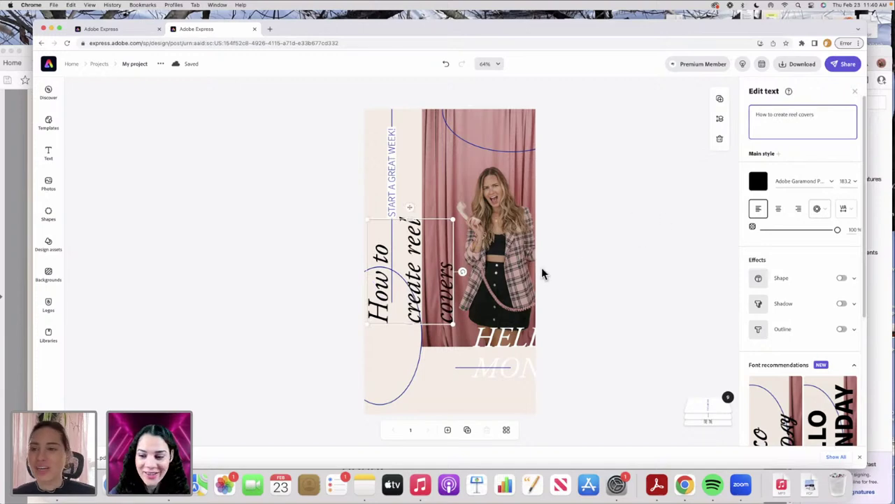
pyautogui.click(539, 290)
pyautogui.click(439, 302)
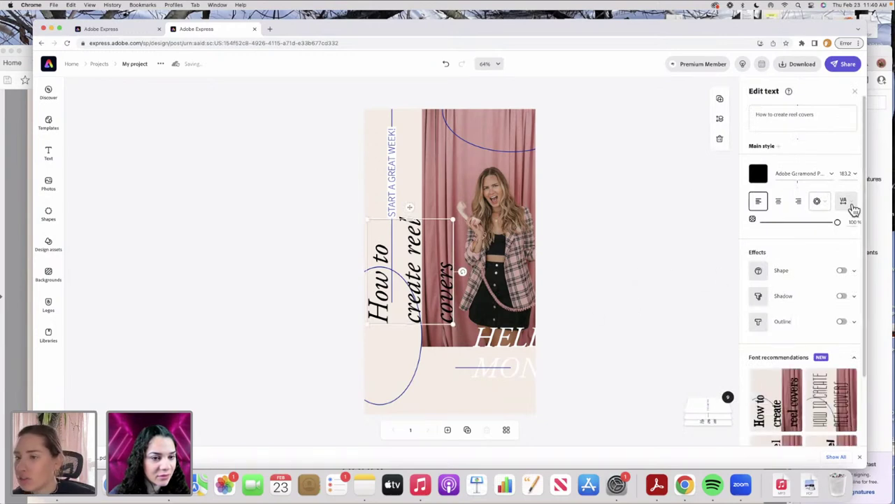
# - Widen the title's letter spacing, tighten line spacing, wrap it to two lines and move it lower
pyautogui.moveTo(752, 24); pyautogui.dragTo(743, 24)
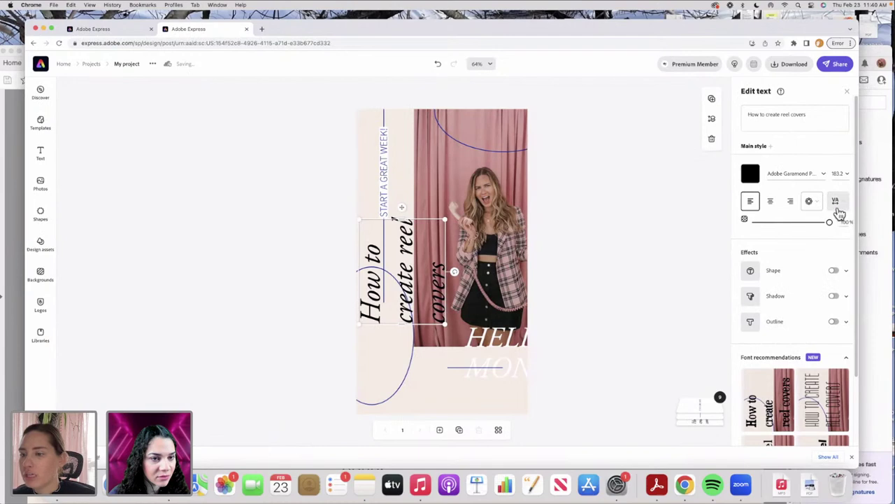
pyautogui.click(839, 204)
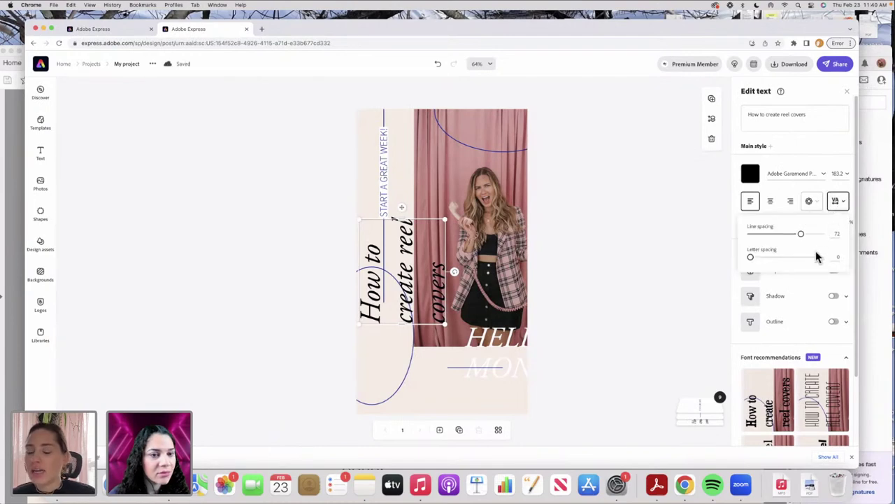
pyautogui.moveTo(753, 259)
pyautogui.mouseDown()
pyautogui.moveTo(788, 263)
pyautogui.moveTo(754, 261)
pyautogui.mouseUp()
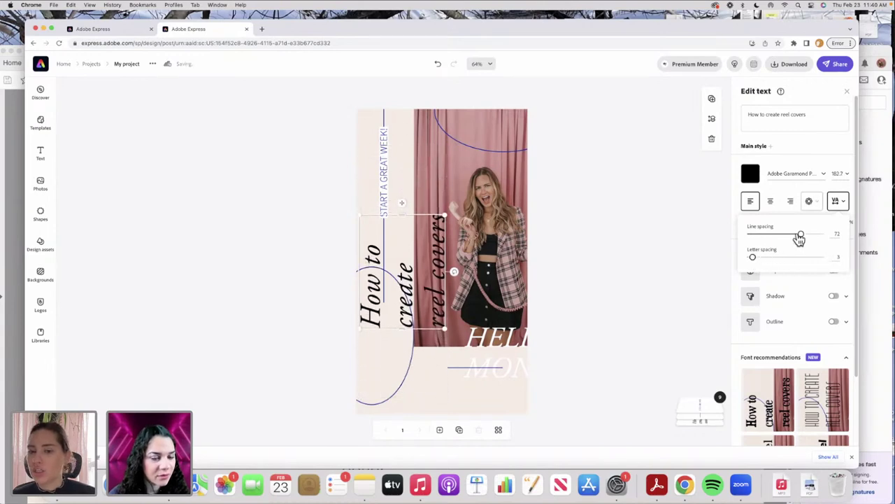
pyautogui.moveTo(797, 237); pyautogui.dragTo(757, 239)
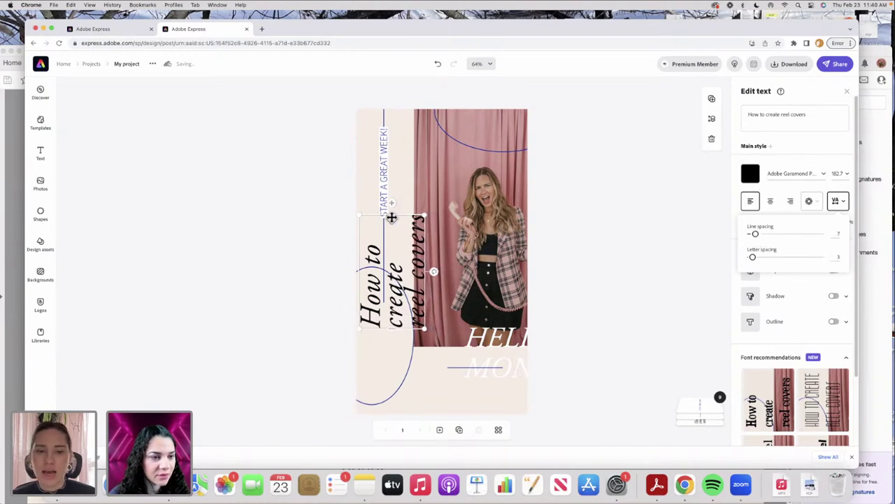
pyautogui.moveTo(392, 216); pyautogui.dragTo(396, 135)
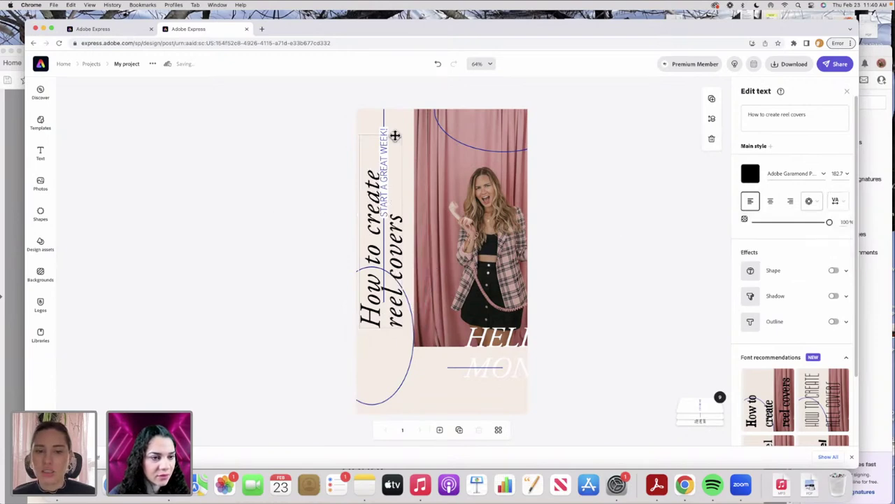
pyautogui.click(613, 282)
pyautogui.moveTo(393, 323); pyautogui.dragTo(400, 393)
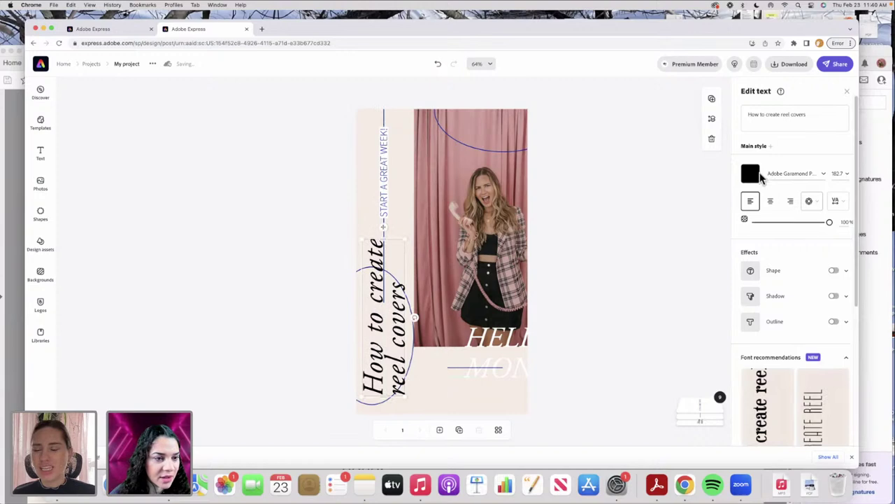
# - Color the 'How to create reel covers' title light lavender-blue
pyautogui.click(751, 174)
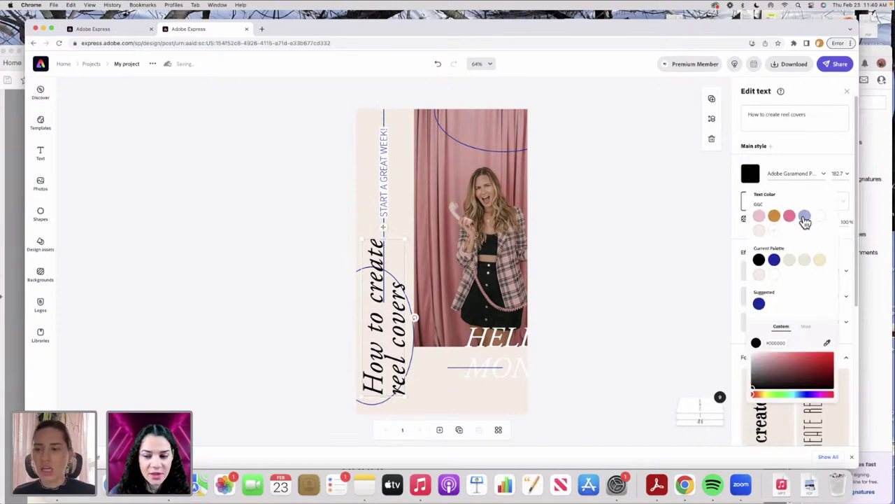
pyautogui.click(805, 219)
pyautogui.click(650, 297)
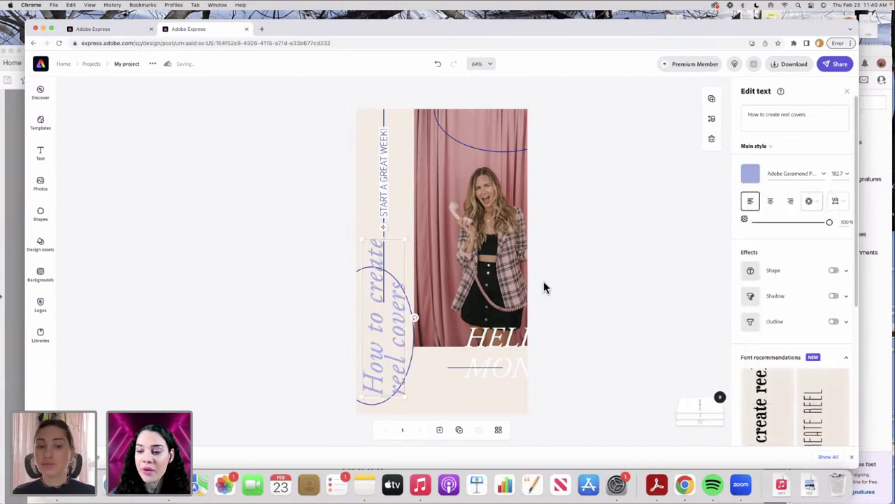
# - Lengthen the thin vertical line by dragging its bottom end further down
pyautogui.click(384, 127)
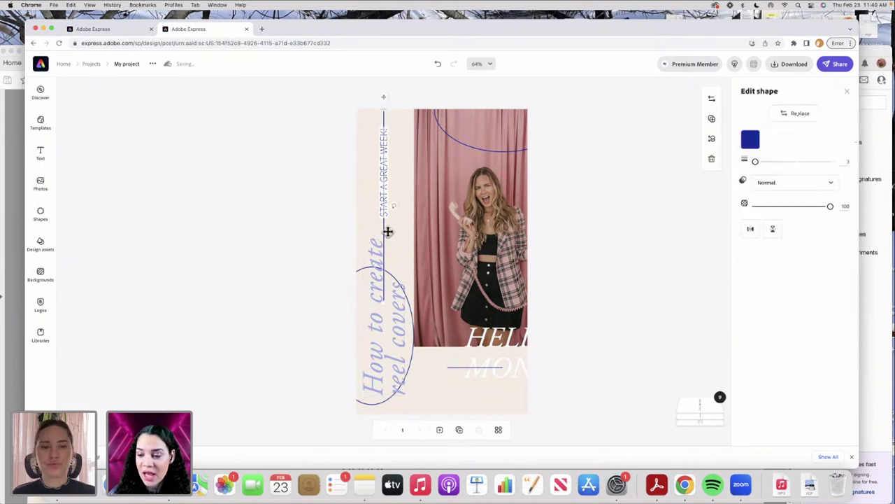
pyautogui.moveTo(384, 230); pyautogui.dragTo(383, 267)
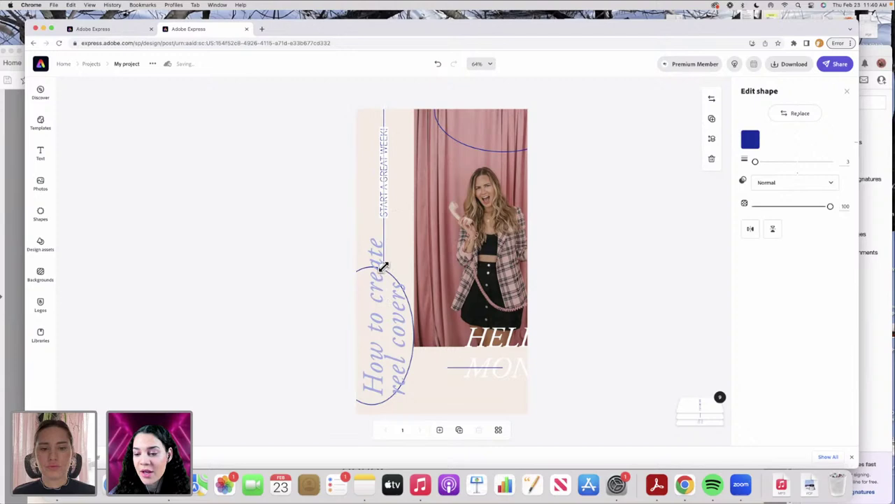
pyautogui.click(610, 224)
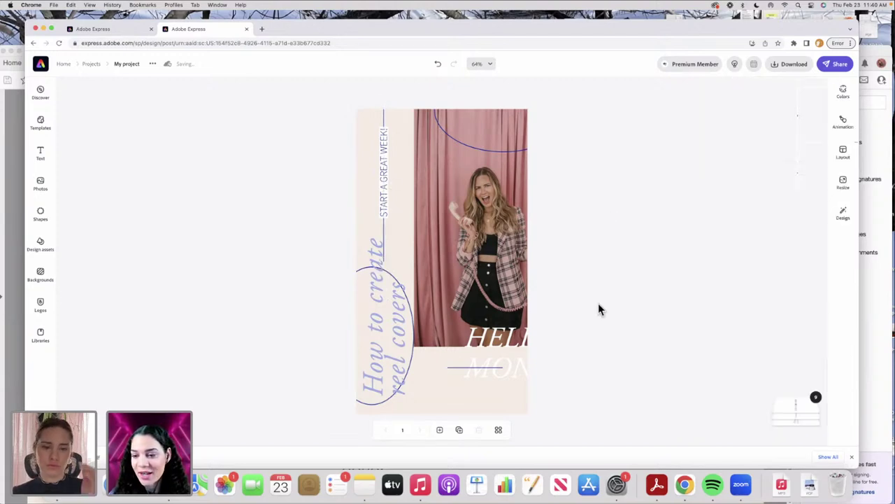
# - Change HELLO MONDAY to 'brand yourself', set line spacing to 0, and move it lower
pyautogui.click(513, 371)
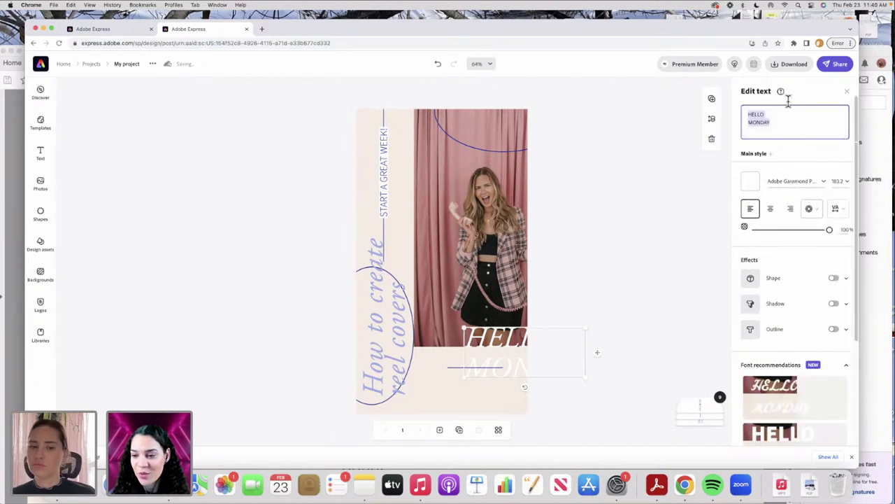
pyautogui.write('Hrand yourself')
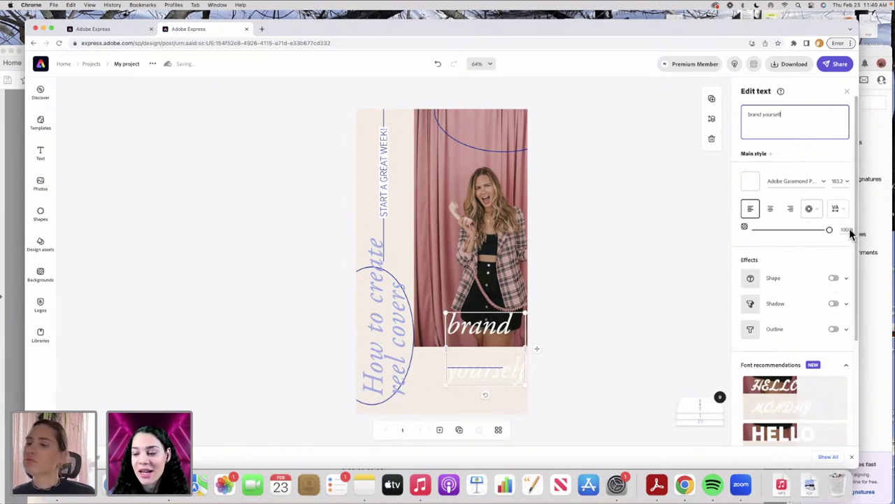
pyautogui.click(838, 210)
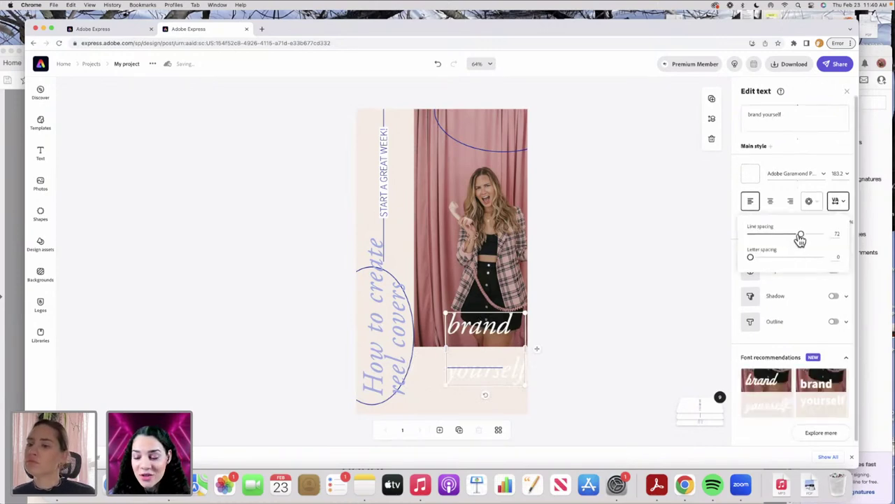
pyautogui.moveTo(800, 236); pyautogui.dragTo(747, 241)
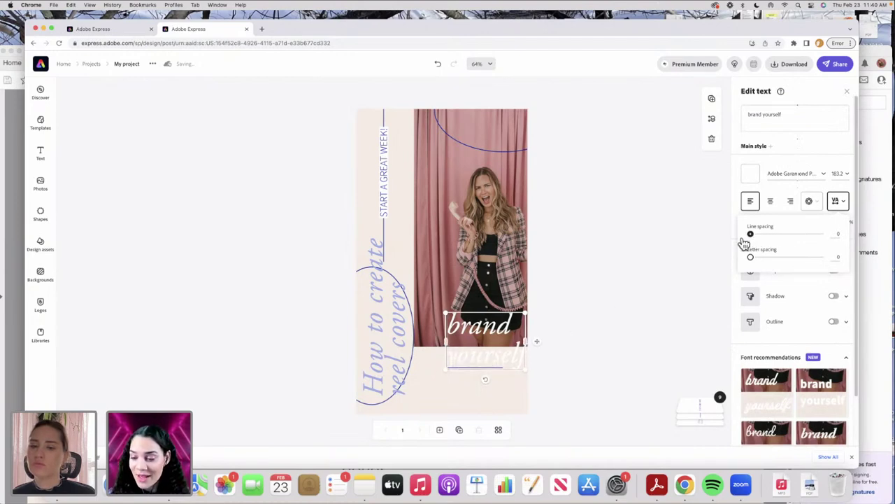
pyautogui.click(592, 336)
pyautogui.moveTo(491, 353); pyautogui.dragTo(489, 379)
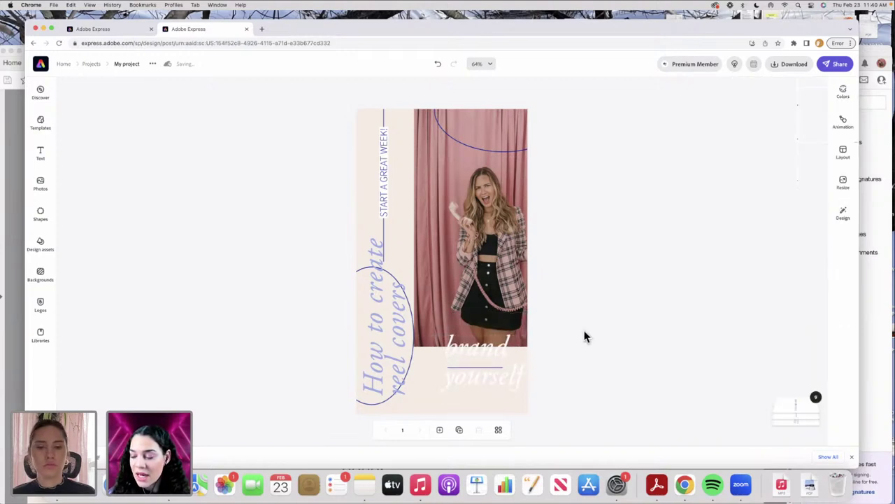
# - Retype the vertical START A GREAT WEEK! caption as 'hello video' and place it on the thin line
pyautogui.click(385, 208)
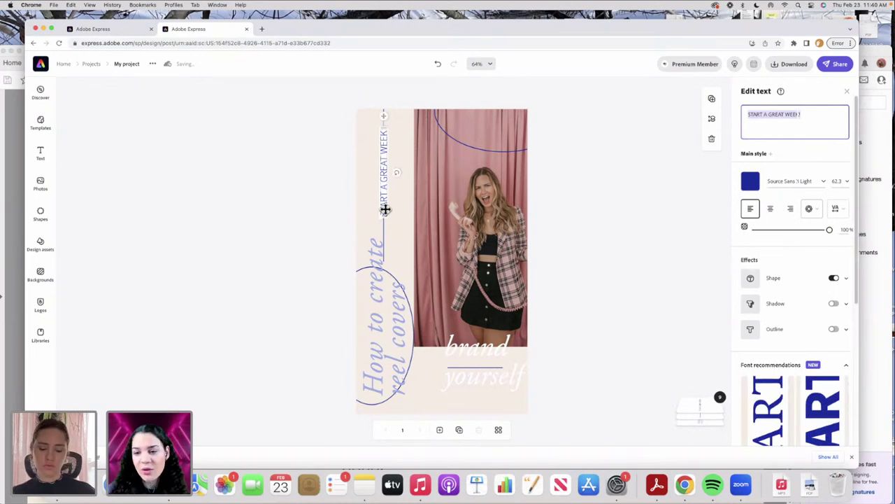
pyautogui.write('hello ')
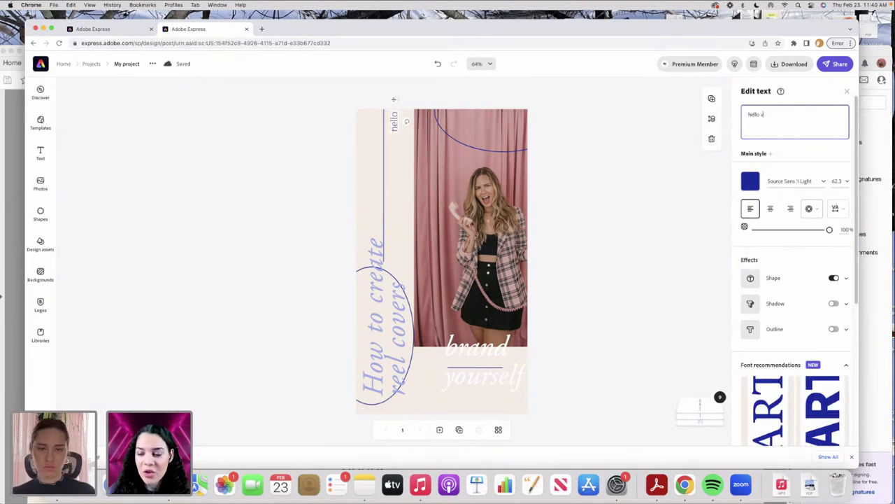
pyautogui.write('video')
pyautogui.click(610, 234)
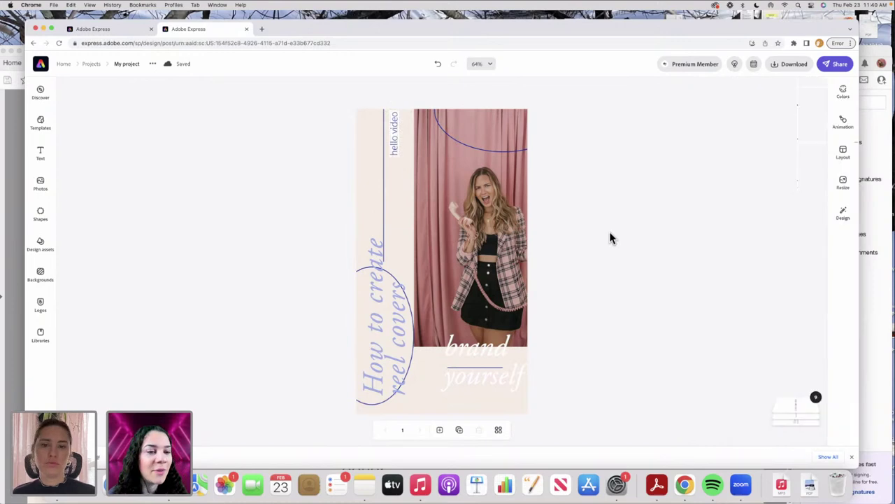
pyautogui.click(394, 149)
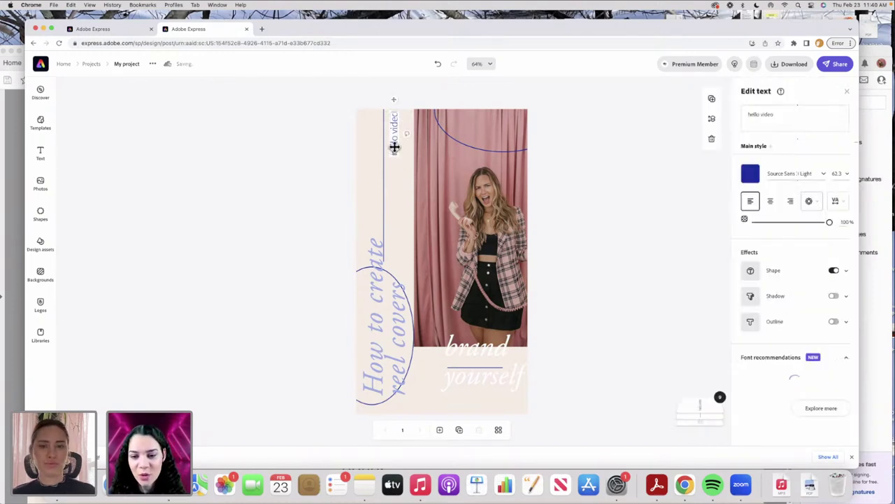
pyautogui.moveTo(394, 147); pyautogui.dragTo(384, 173)
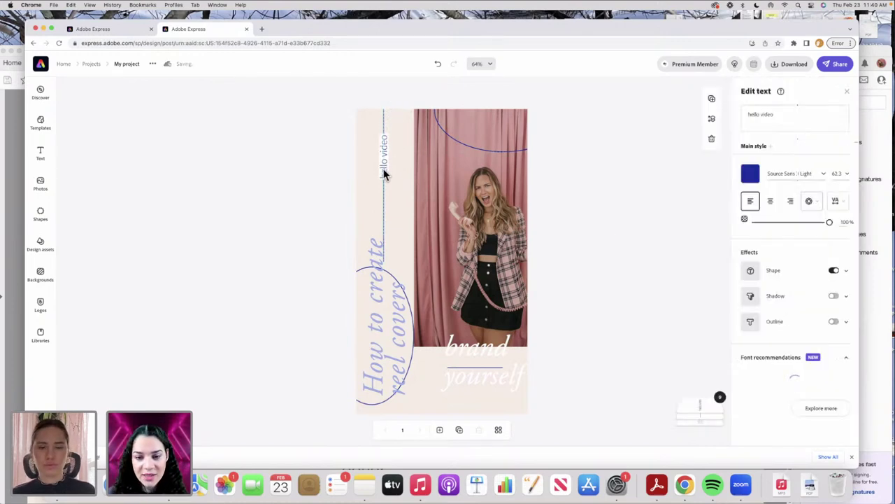
pyautogui.click(667, 189)
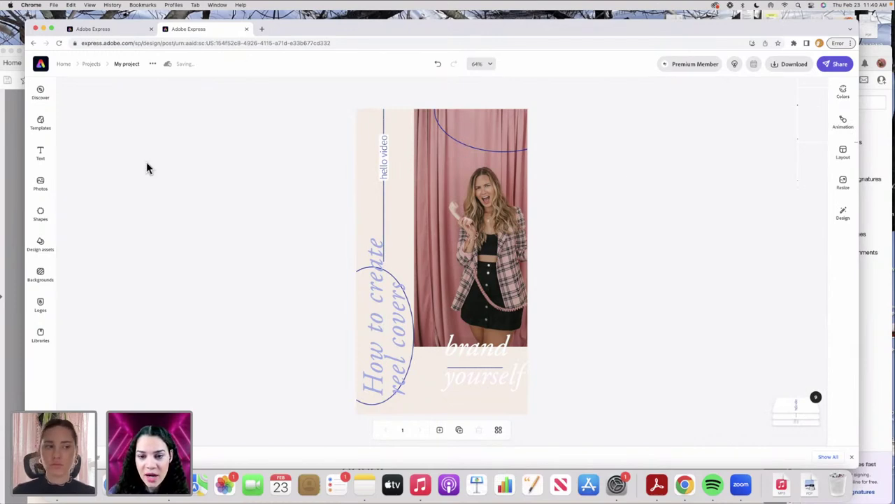
pyautogui.click(40, 214)
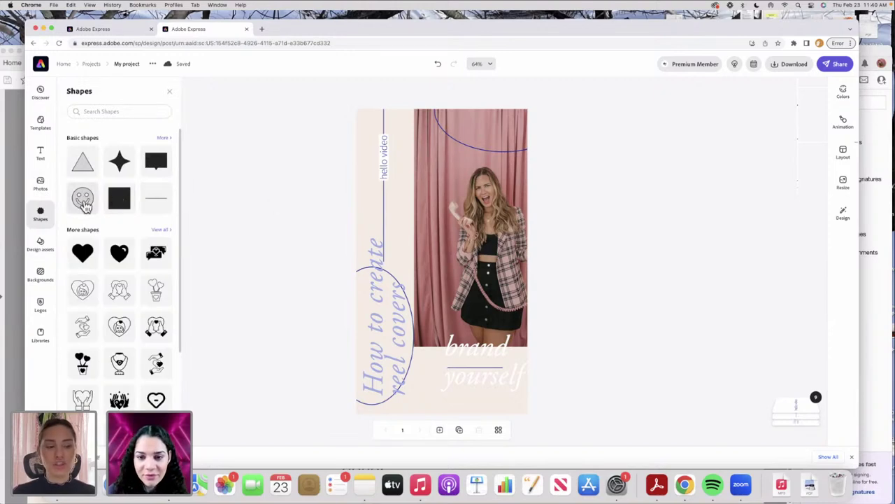
# - Add the smiley face shape to the cover and shrink it
pyautogui.click(82, 199)
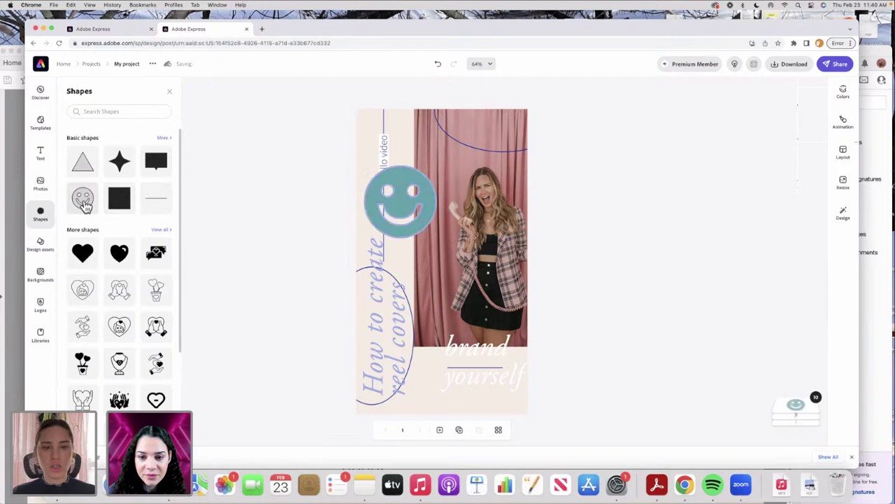
pyautogui.moveTo(437, 238); pyautogui.dragTo(430, 190)
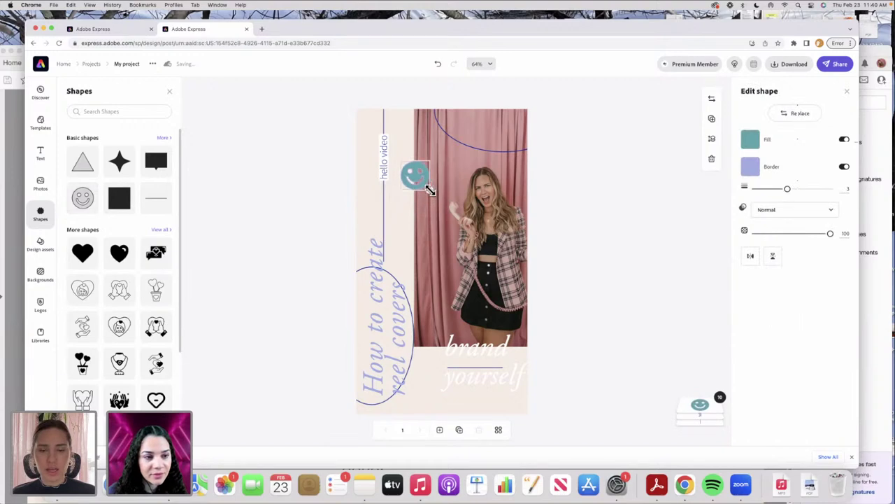
pyautogui.click(596, 204)
pyautogui.click(421, 180)
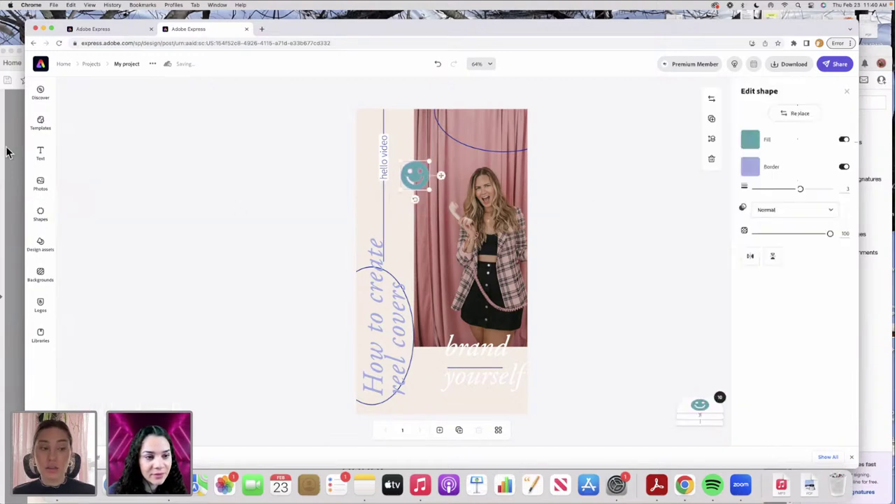
# - Search shapes for 'circle' and add a small blue circle
pyautogui.click(38, 222)
pyautogui.click(124, 112)
pyautogui.write('cir')
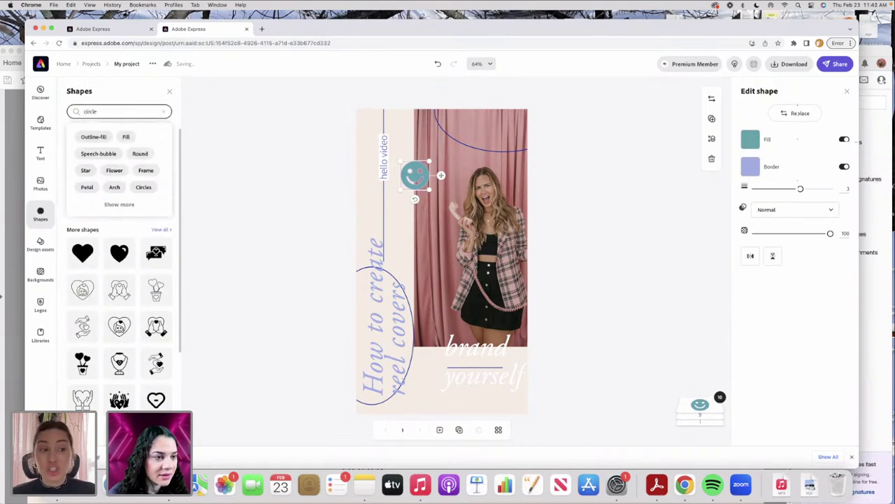
pyautogui.write('cle')
pyautogui.press('Return')
pyautogui.click(82, 163)
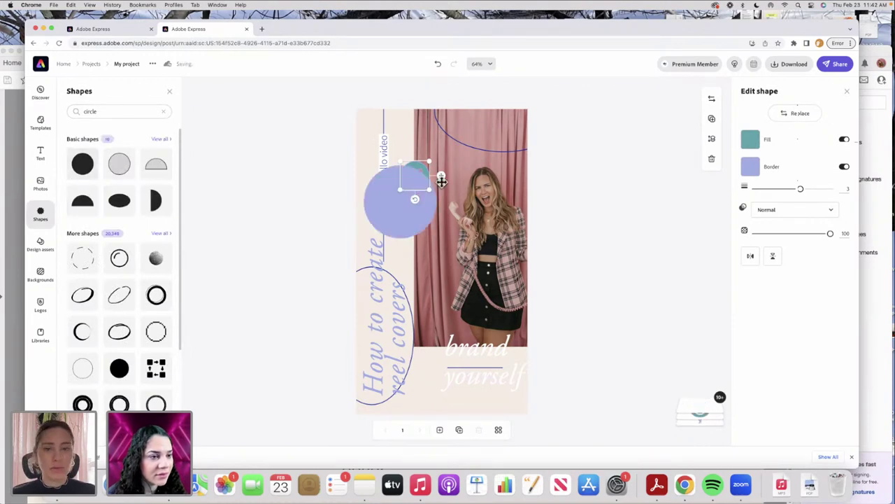
pyautogui.click(413, 233)
pyautogui.moveTo(434, 238); pyautogui.dragTo(414, 186)
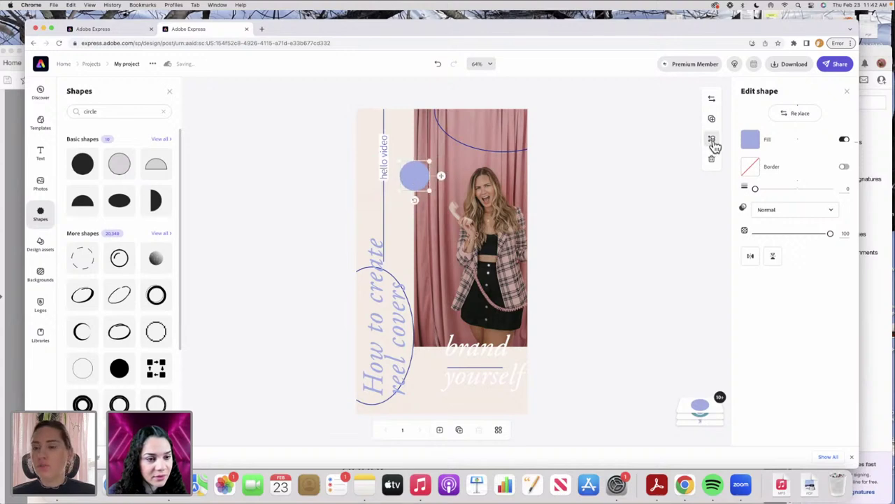
# - Send the circle behind the smiley and nudge the pair into place
pyautogui.click(712, 143)
pyautogui.click(691, 149)
pyautogui.click(592, 232)
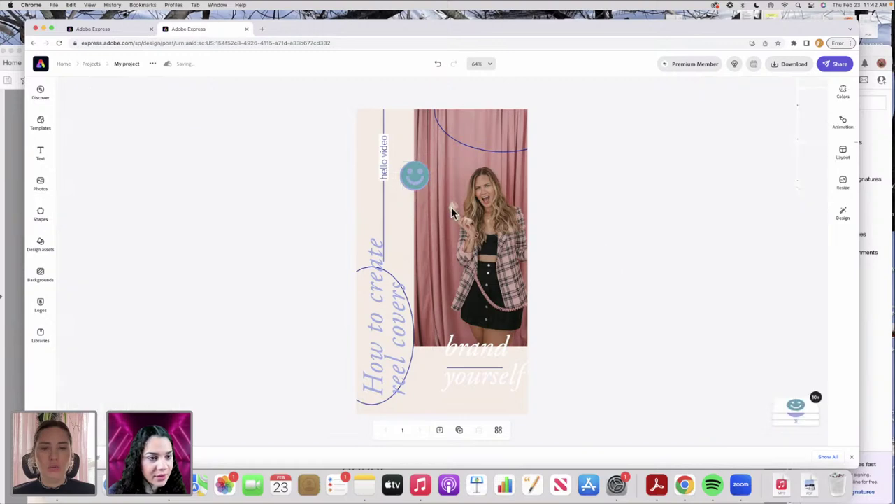
pyautogui.click(420, 183)
pyautogui.moveTo(418, 183); pyautogui.dragTo(417, 186)
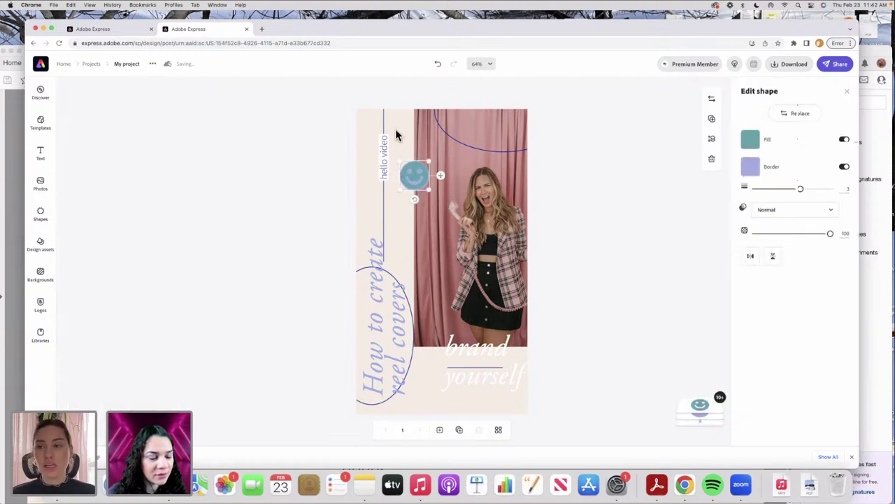
pyautogui.click(138, 285)
# - Search shapes for flowers and add a shrunken teal ring flower near 'brand yourself'
pyautogui.click(39, 213)
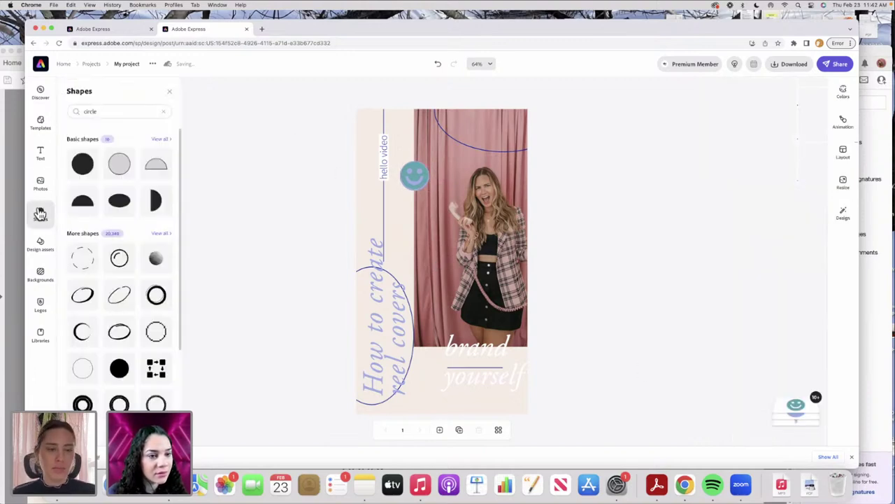
pyautogui.doubleClick(86, 111)
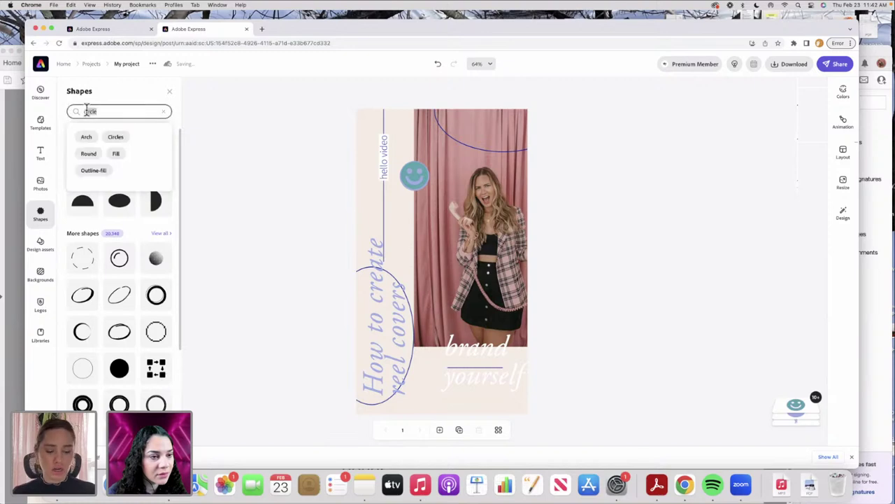
pyautogui.press('BackSpace')
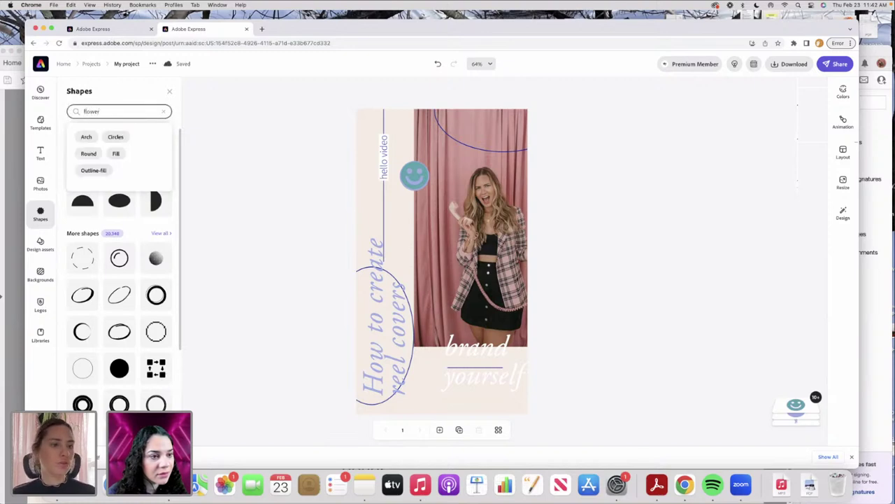
pyautogui.press('Return')
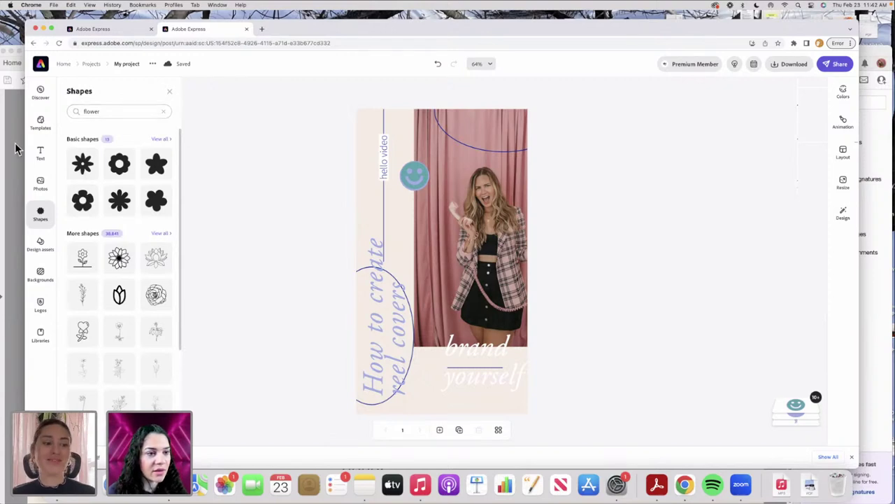
pyautogui.click(121, 173)
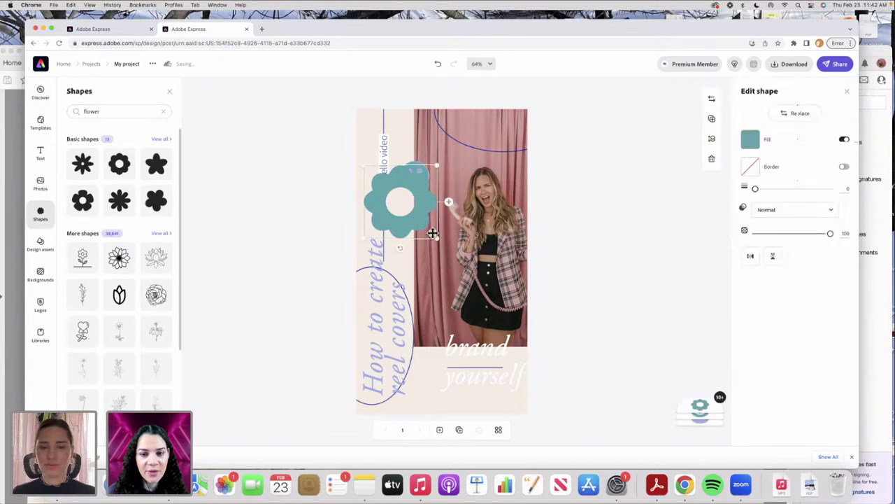
pyautogui.moveTo(436, 237); pyautogui.dragTo(437, 353)
# - Add a pink circle and centre it on the teal flower
pyautogui.click(123, 114)
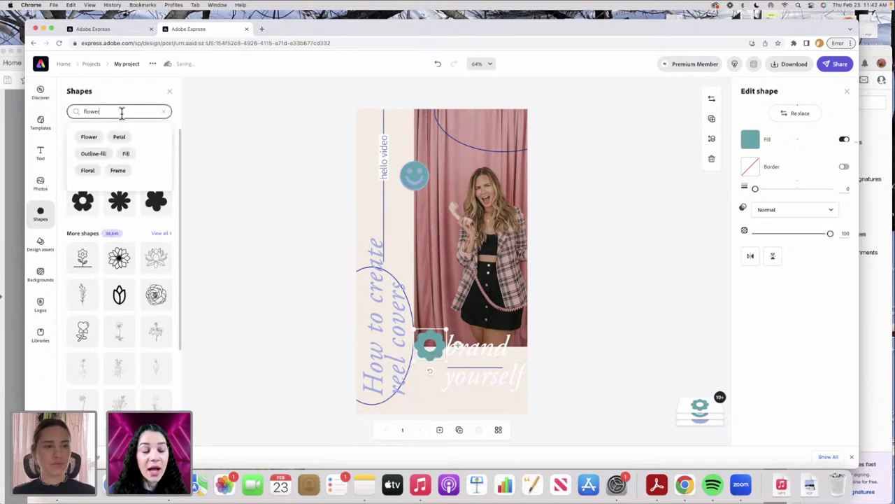
pyautogui.moveTo(124, 114); pyautogui.dragTo(70, 117)
pyautogui.press('BackSpace')
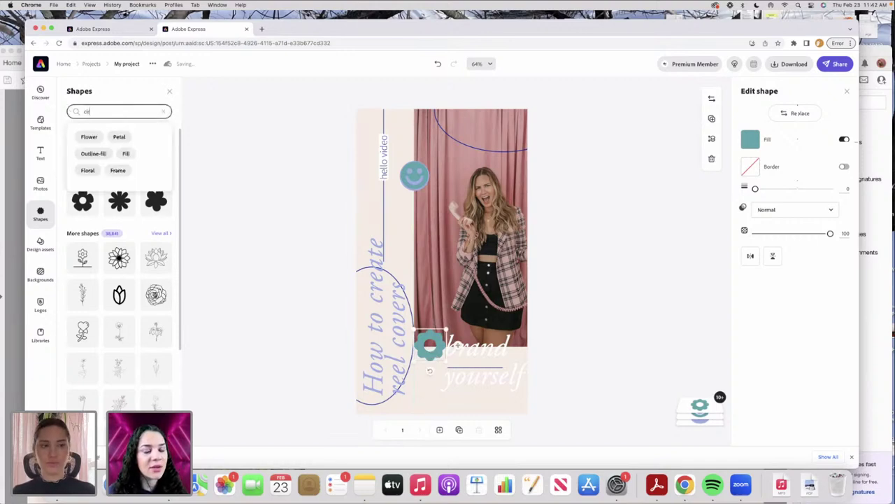
pyautogui.press('Return')
pyautogui.moveTo(89, 172); pyautogui.dragTo(393, 195)
pyautogui.click(750, 141)
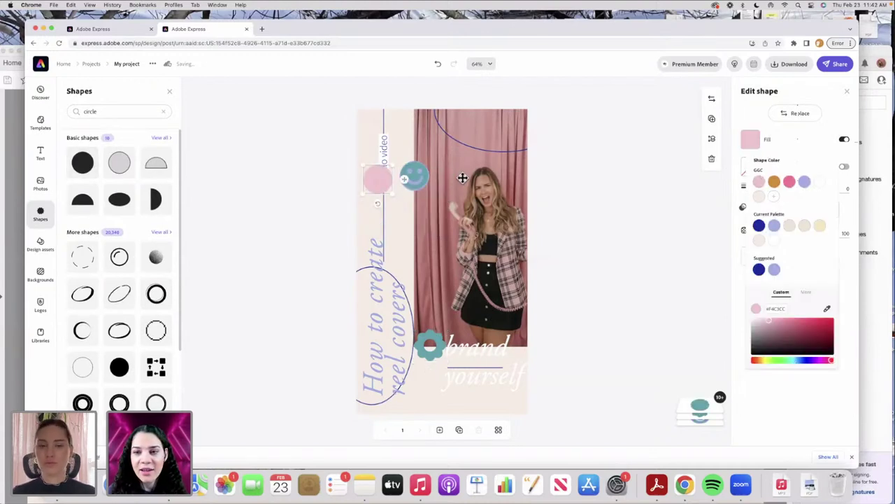
pyautogui.moveTo(385, 184); pyautogui.dragTo(431, 346)
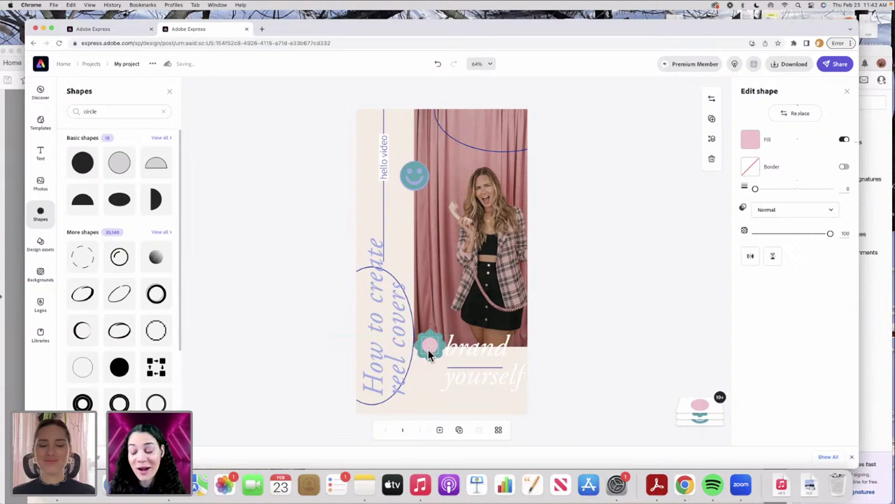
pyautogui.click(573, 315)
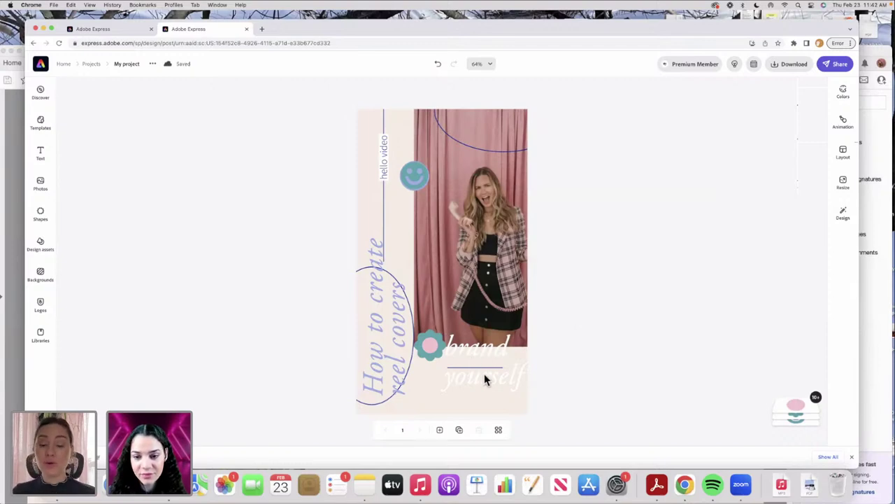
# - Duplicate the cover page and add a blank Instagram story page
pyautogui.click(461, 431)
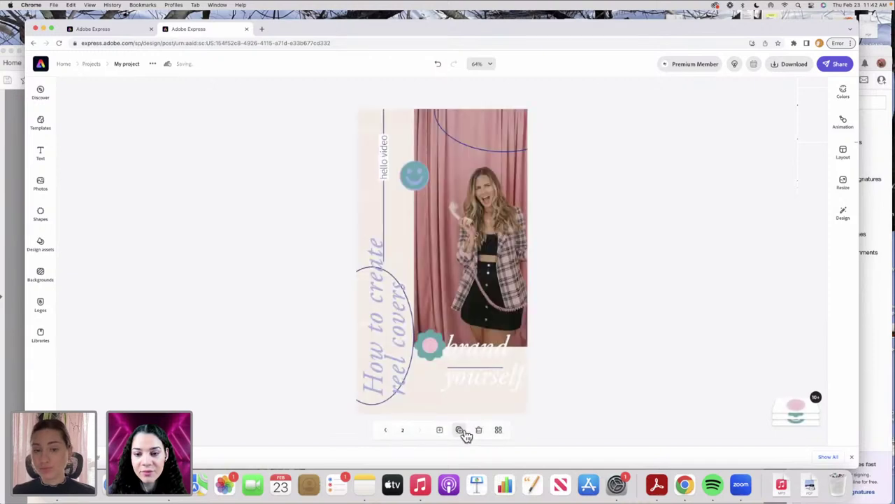
pyautogui.click(499, 430)
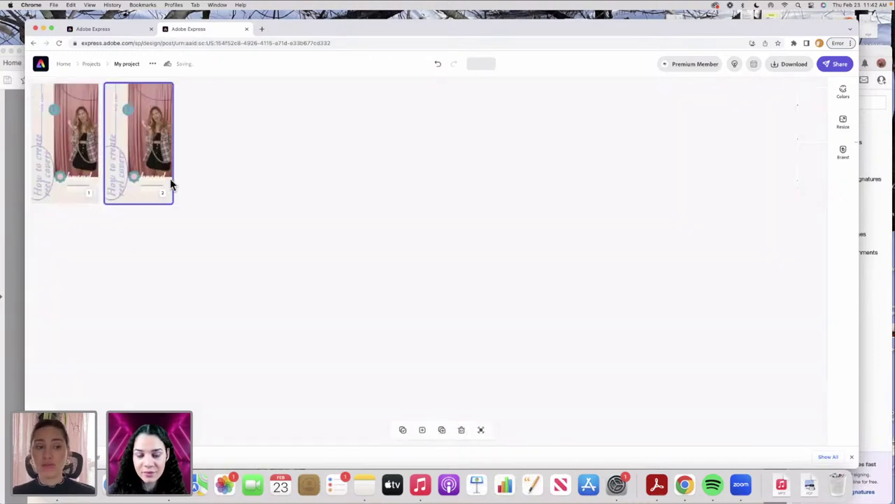
pyautogui.click(424, 432)
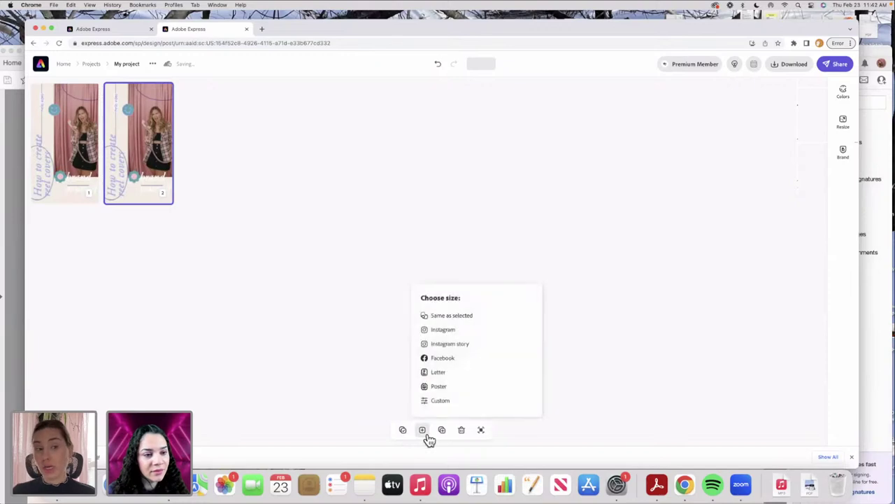
pyautogui.click(461, 344)
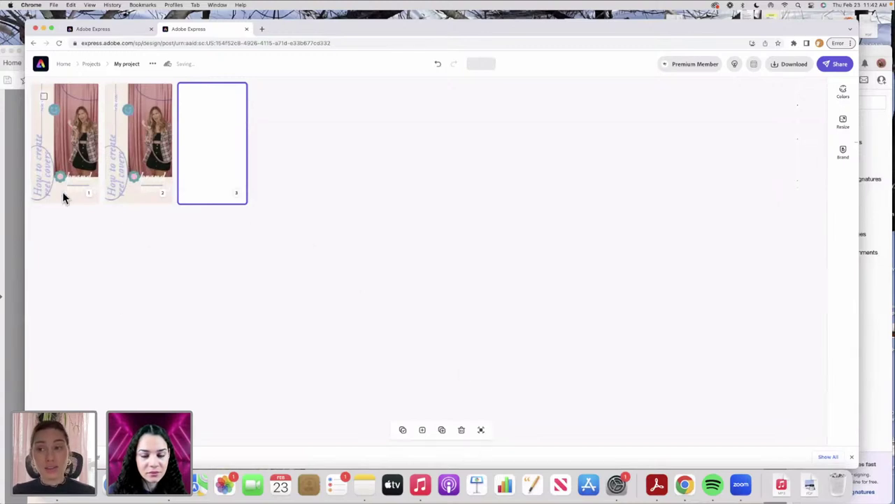
# - Add a blank square Instagram page after page 2, then open page 2 for editing
pyautogui.click(163, 170)
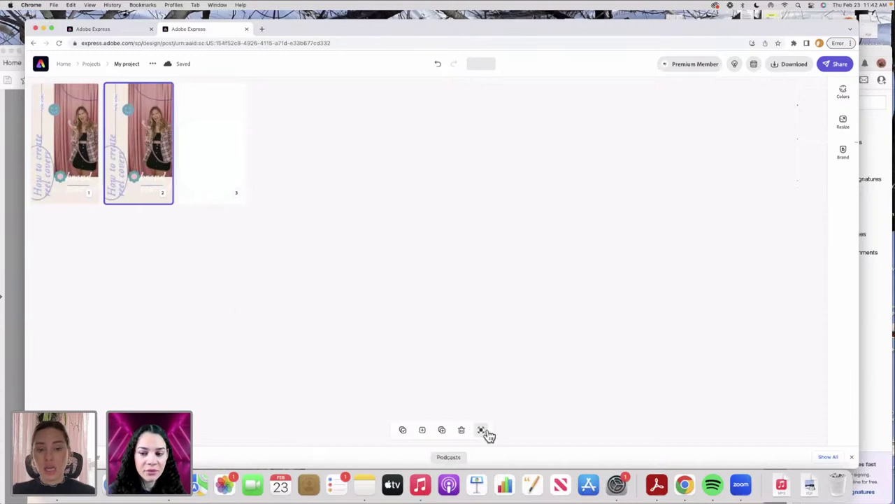
pyautogui.click(423, 431)
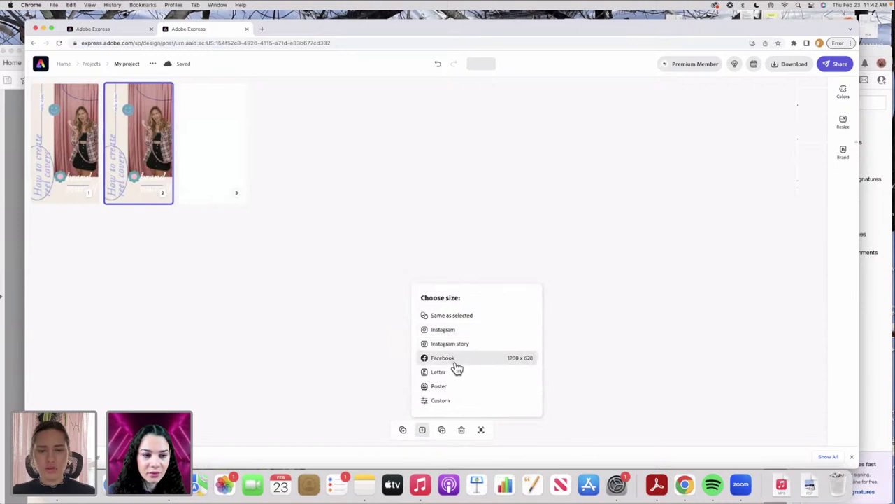
pyautogui.click(463, 330)
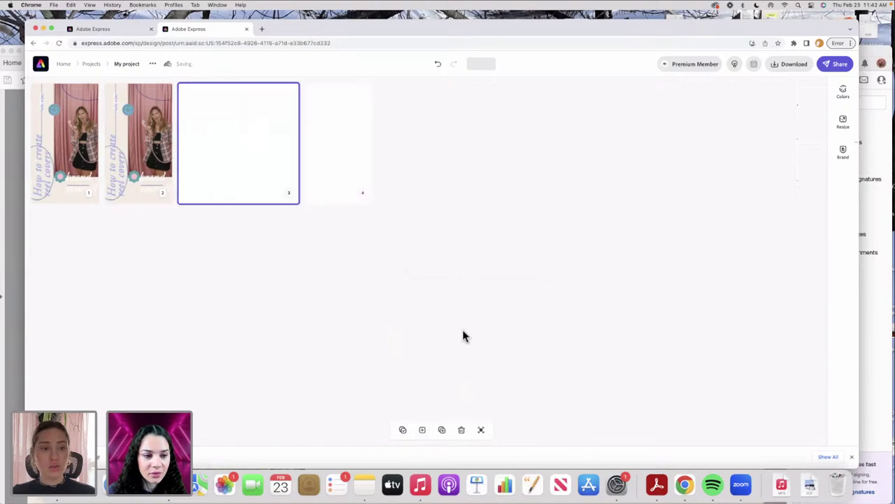
pyautogui.doubleClick(145, 140)
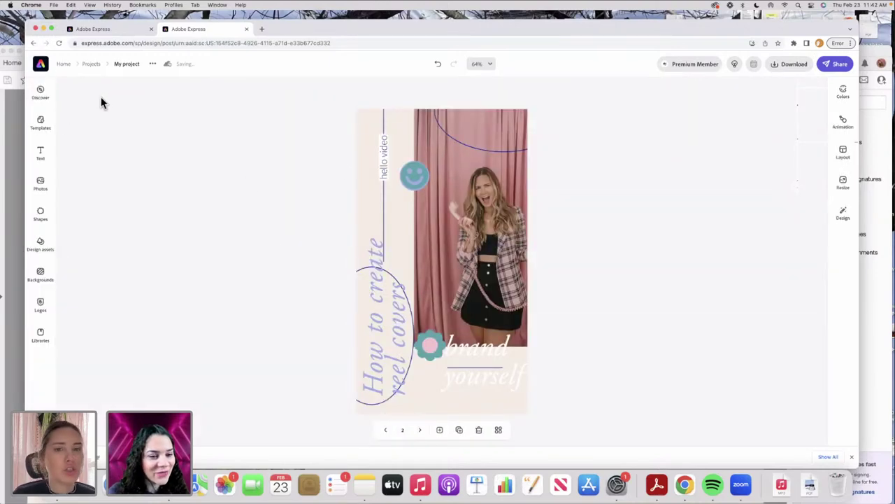
# - Check the page thumbnails, briefly visit the home page, and return to page 2
pyautogui.click(495, 238)
pyautogui.click(340, 228)
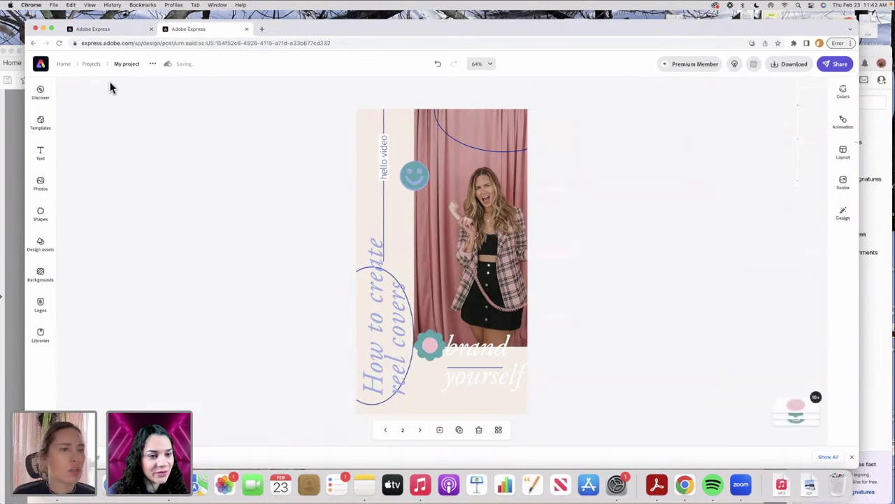
pyautogui.moveTo(621, 30); pyautogui.dragTo(595, 36)
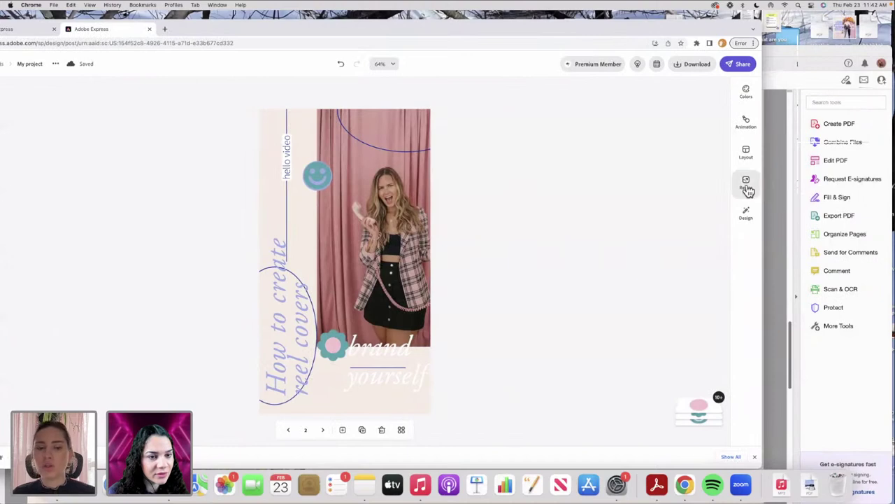
pyautogui.click(401, 430)
pyautogui.moveTo(191, 23); pyautogui.dragTo(261, 23)
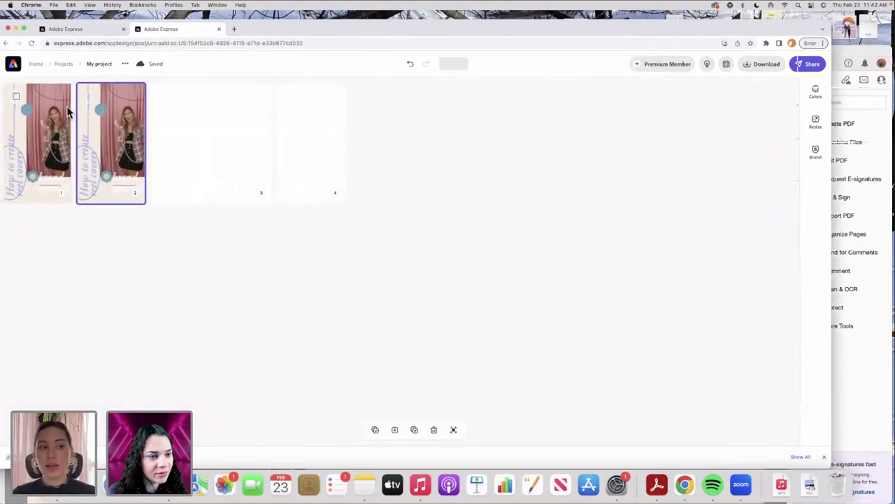
pyautogui.click(13, 63)
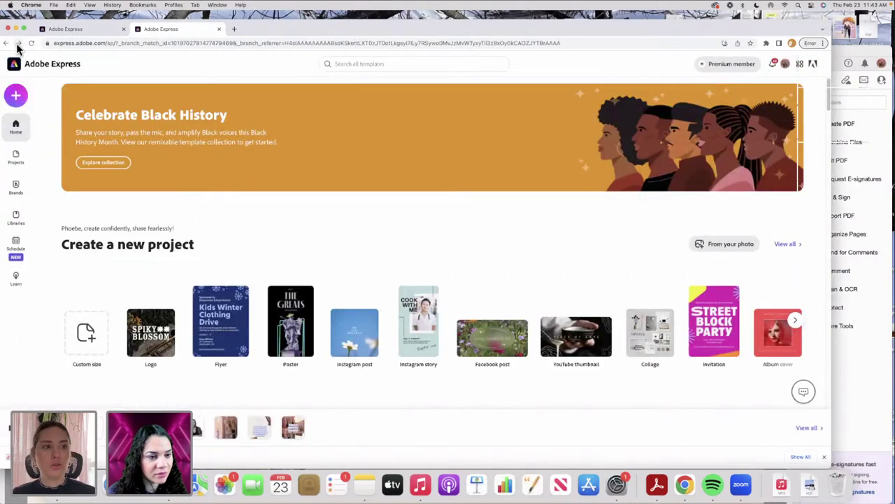
pyautogui.click(18, 44)
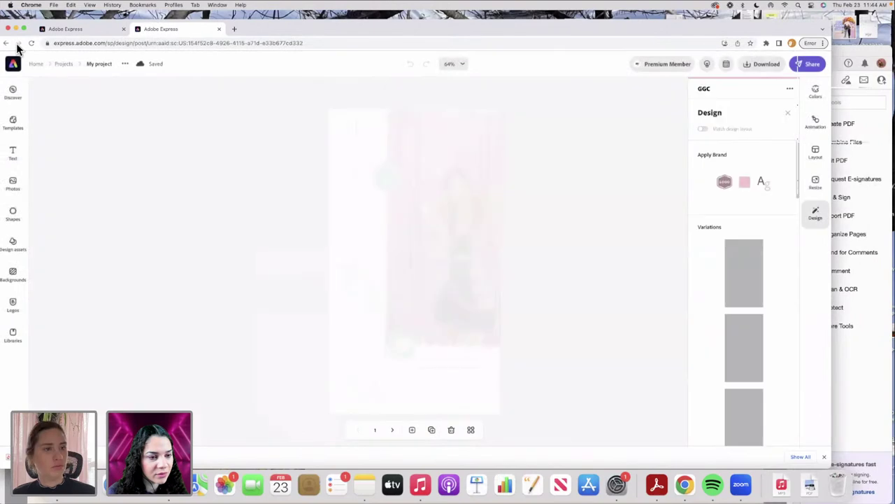
pyautogui.click(394, 430)
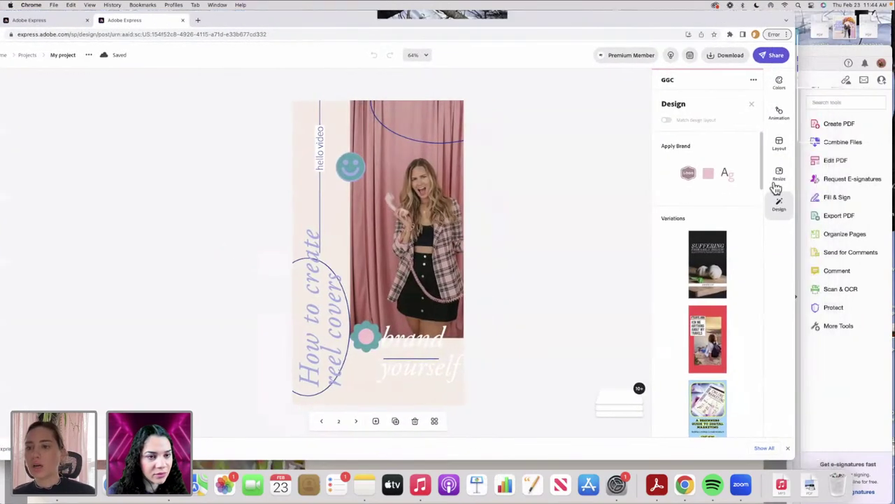
# - Resize page 2 to the Facebook 1200 x 628 landscape format
pyautogui.click(779, 175)
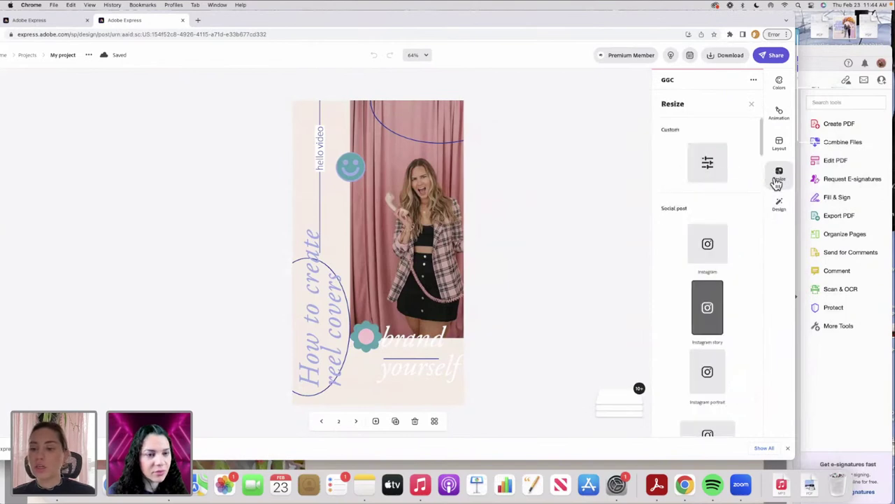
pyautogui.moveTo(763, 158); pyautogui.dragTo(764, 173)
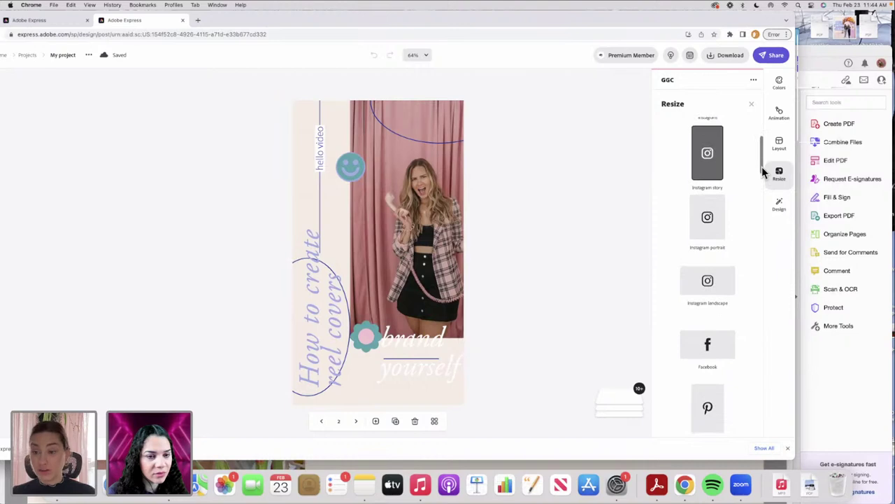
pyautogui.moveTo(764, 173); pyautogui.dragTo(764, 180)
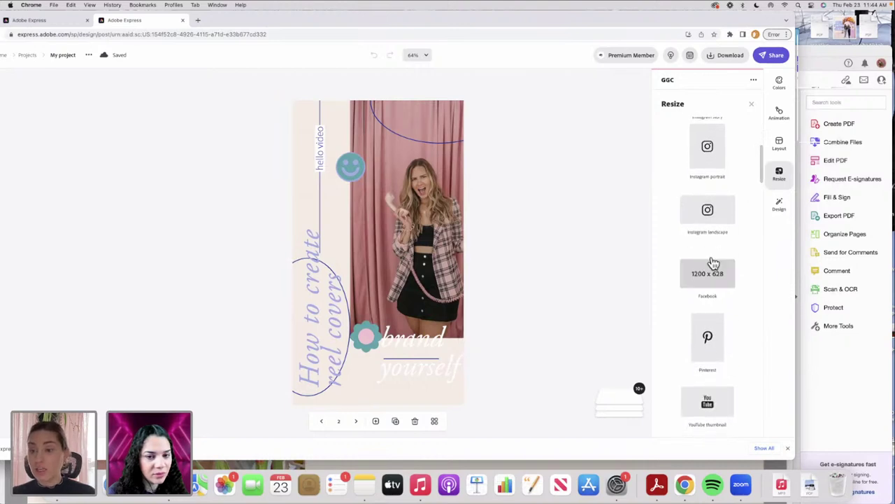
pyautogui.click(713, 286)
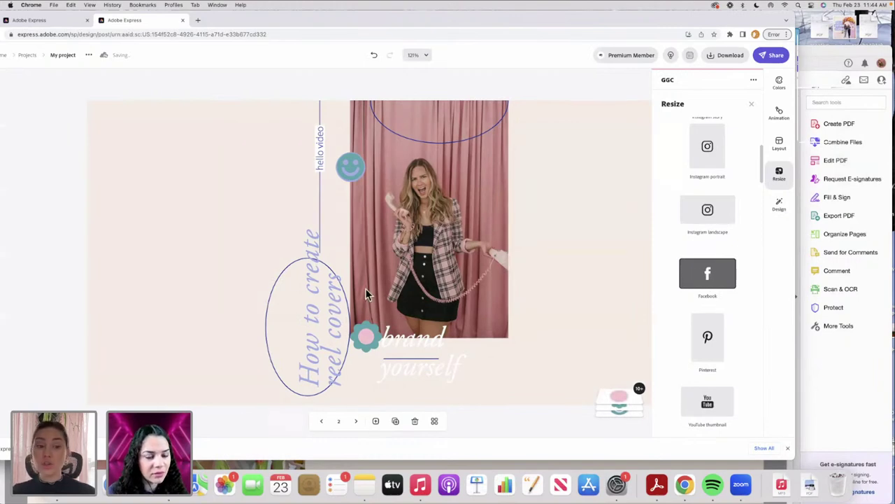
# - Move the photo and arc to the right side and enlarge the photo to full height
pyautogui.click(282, 281)
pyautogui.moveTo(235, 279); pyautogui.dragTo(352, 262)
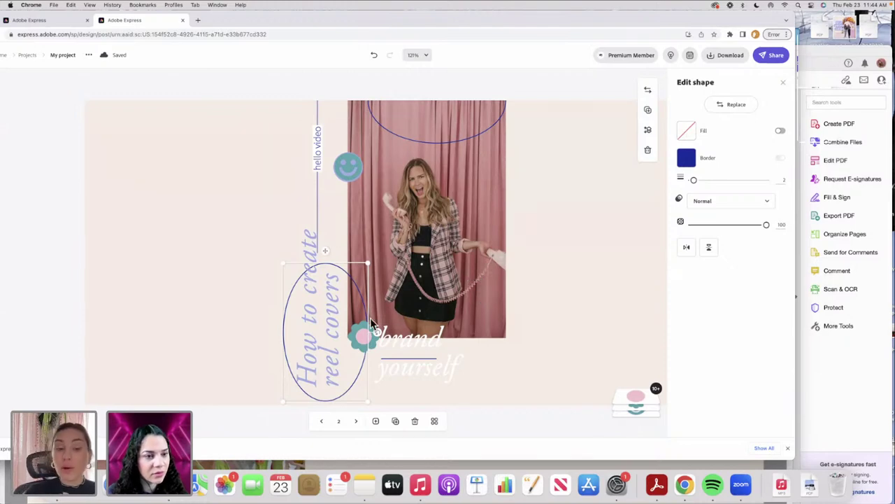
pyautogui.moveTo(490, 206); pyautogui.dragTo(651, 212)
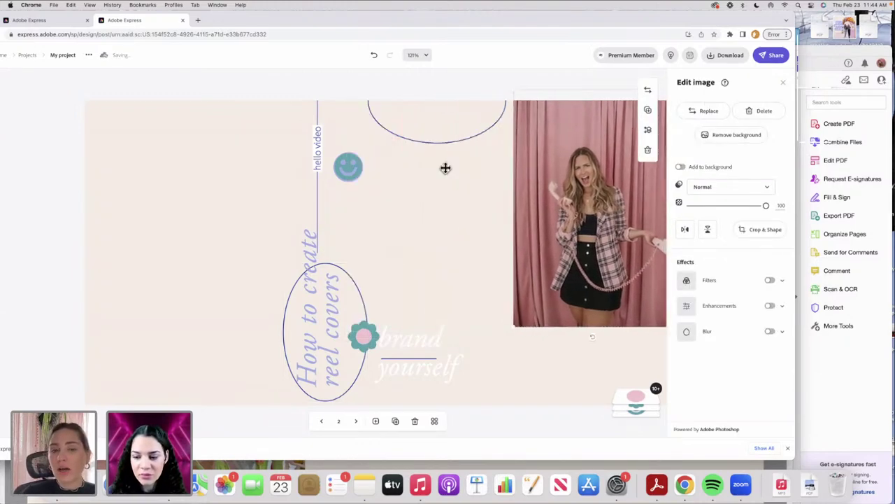
pyautogui.click(420, 144)
pyautogui.moveTo(489, 148); pyautogui.dragTo(635, 150)
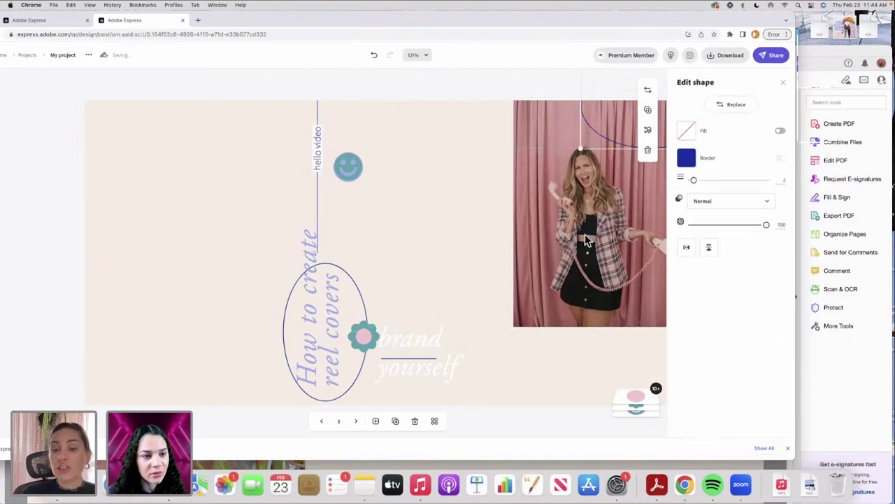
pyautogui.click(523, 326)
pyautogui.moveTo(517, 326); pyautogui.dragTo(420, 395)
# - Marquee-select the left-hand titles and shapes and shift them left
pyautogui.click(254, 260)
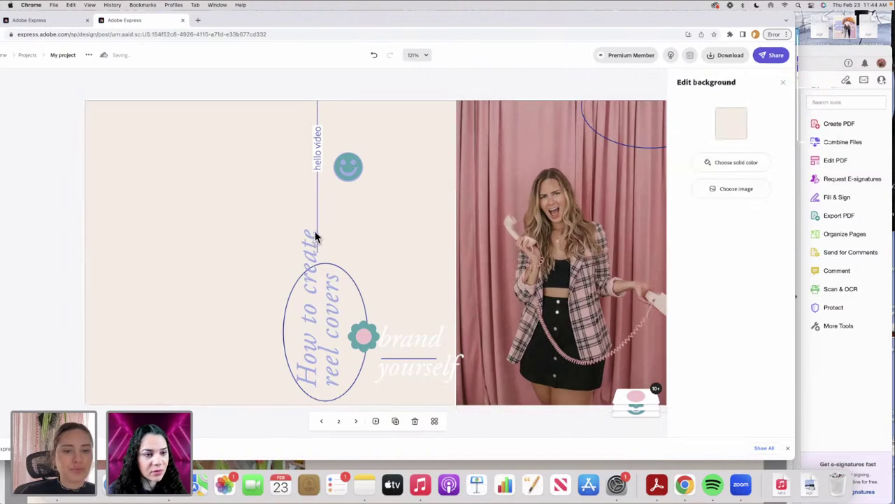
pyautogui.moveTo(271, 90); pyautogui.dragTo(264, 380)
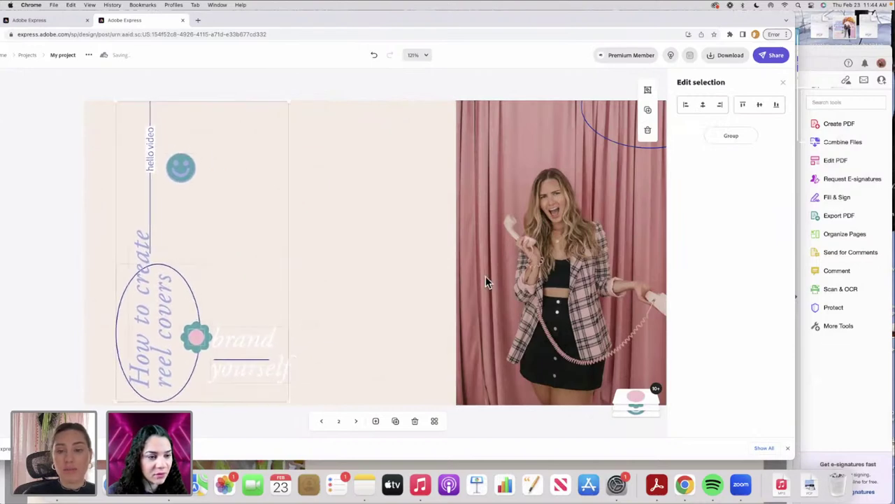
pyautogui.moveTo(525, 270)
pyautogui.mouseDown()
pyautogui.moveTo(539, 269)
pyautogui.moveTo(525, 271)
pyautogui.mouseUp()
pyautogui.click(354, 87)
# - Search design assets for 'pola' and place a polaroid beside the woman
pyautogui.moveTo(242, 24); pyautogui.dragTo(308, 22)
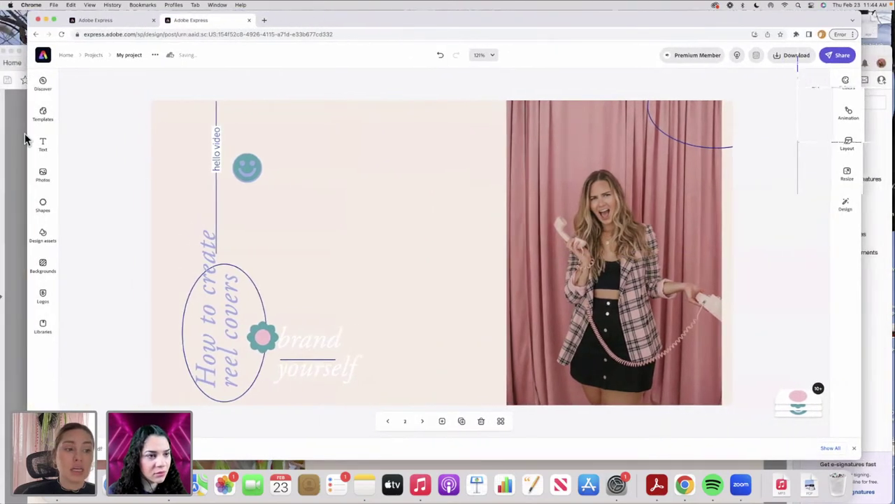
pyautogui.click(42, 238)
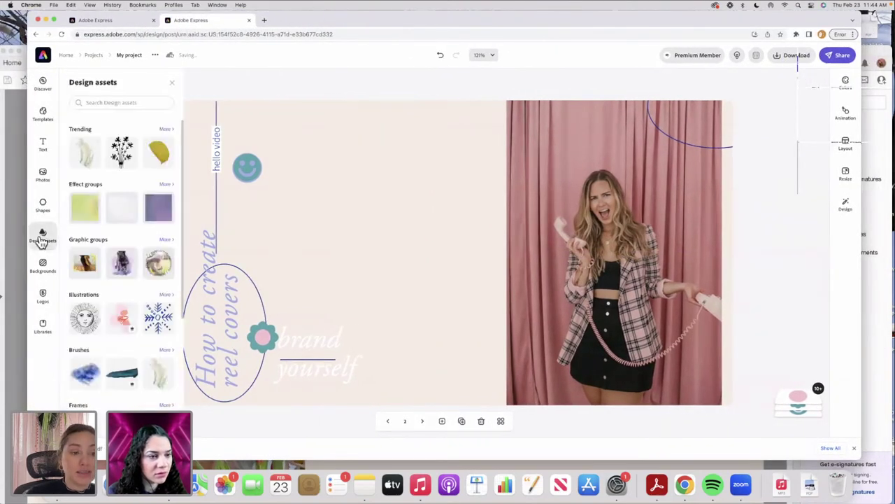
pyautogui.click(116, 102)
pyautogui.write('polaroid')
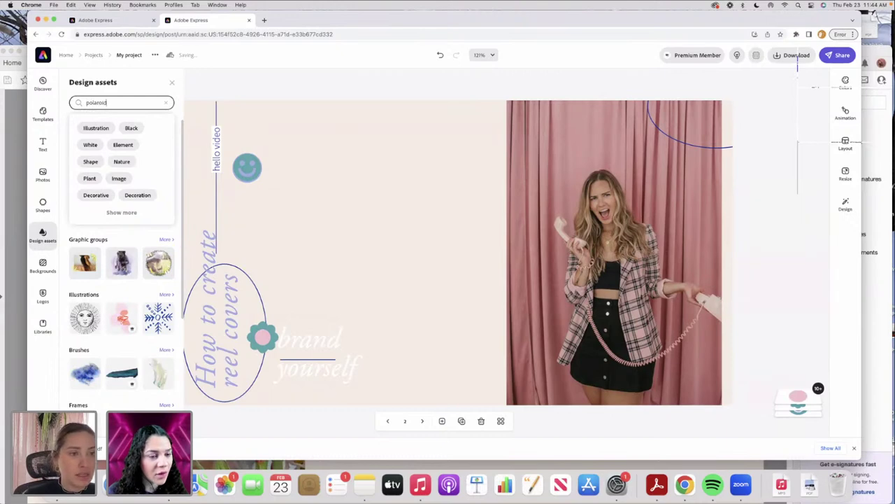
pyautogui.press('Return')
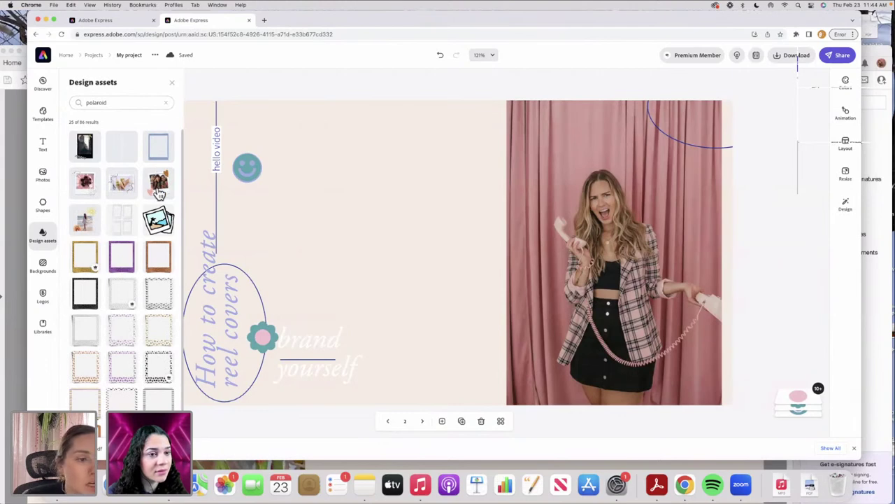
pyautogui.click(160, 193)
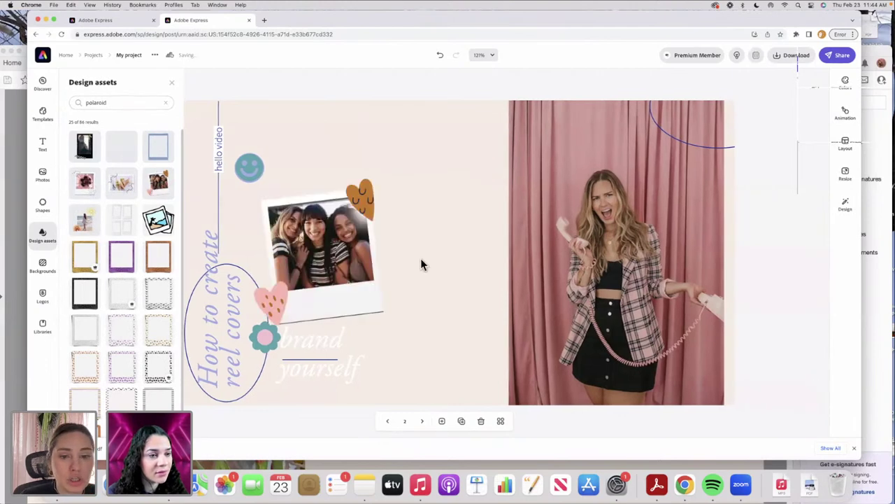
pyautogui.moveTo(360, 255); pyautogui.dragTo(509, 240)
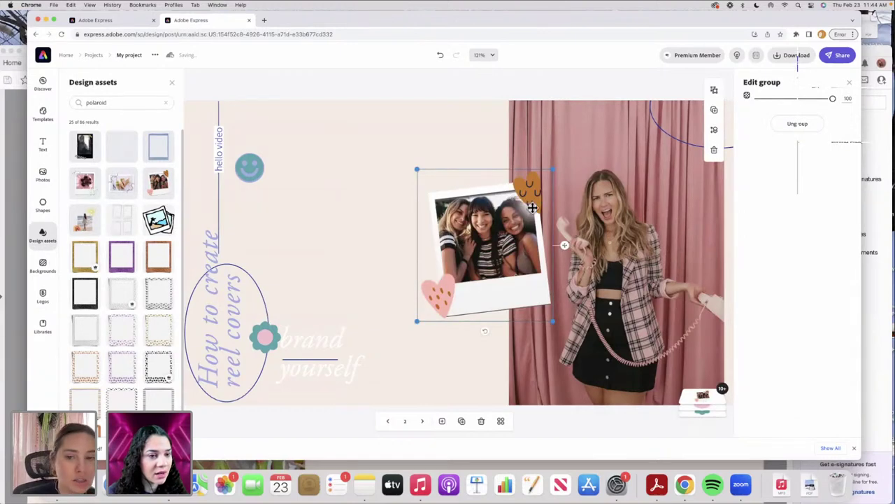
# - Ungroup the polaroid and delete its heart stickers
pyautogui.click(521, 86)
pyautogui.click(489, 238)
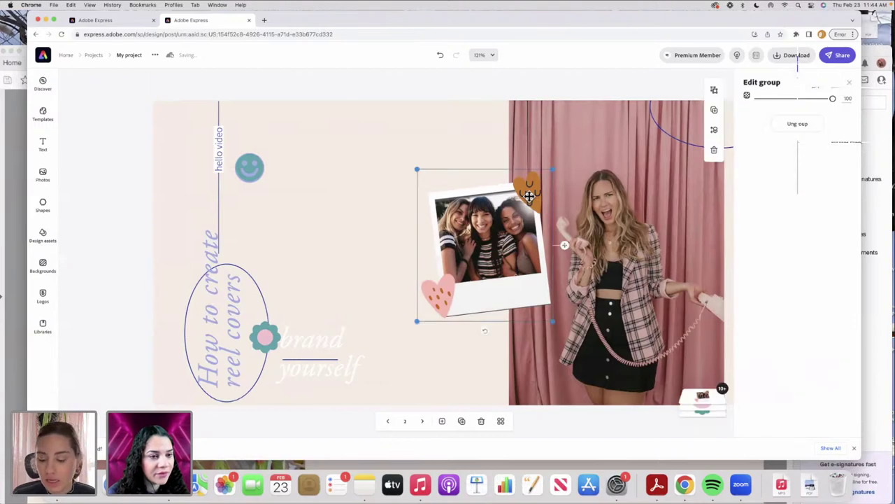
pyautogui.click(792, 126)
pyautogui.click(573, 84)
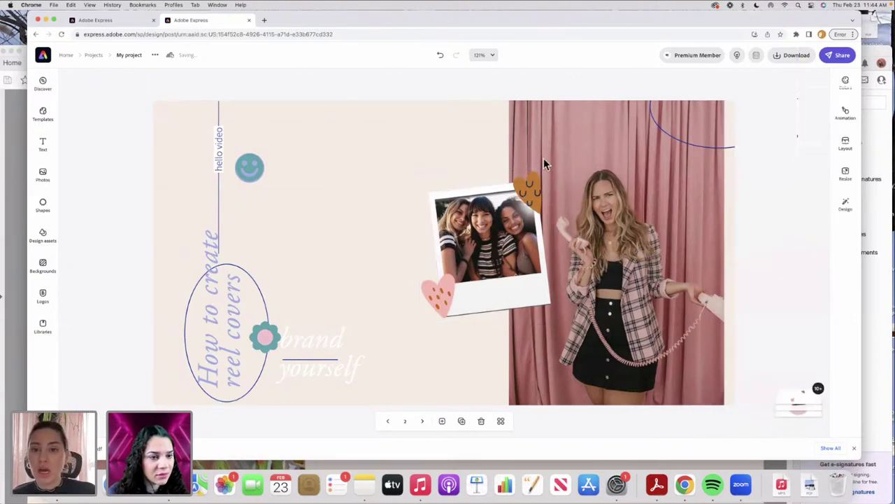
pyautogui.click(533, 187)
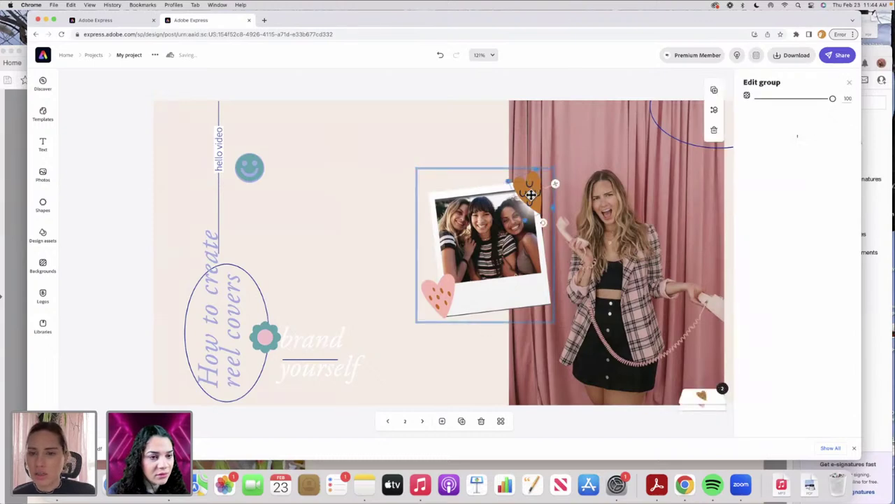
pyautogui.click(535, 198)
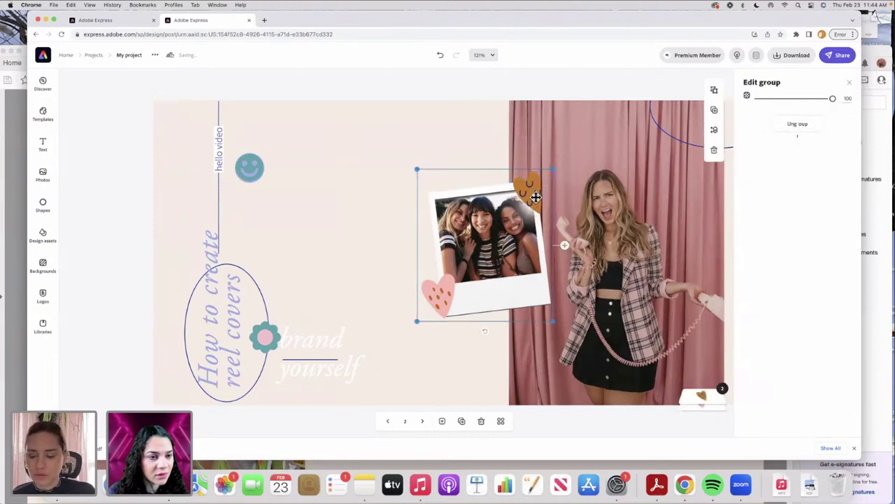
pyautogui.press('Delete')
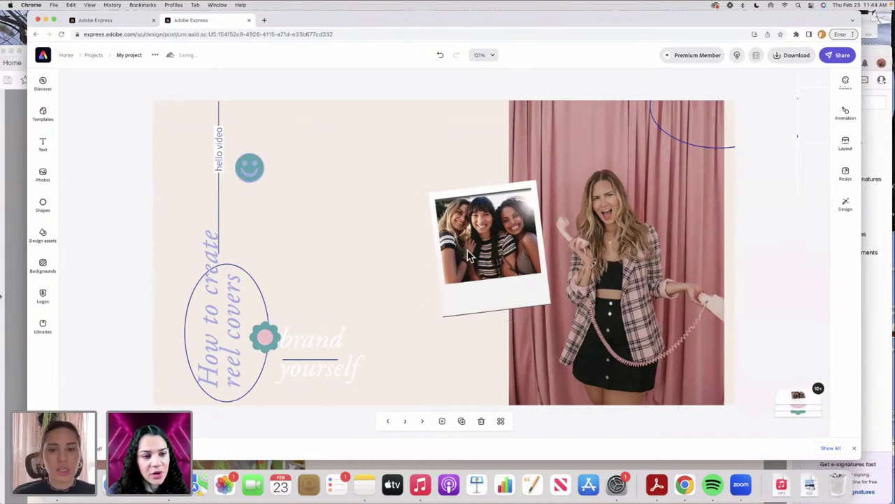
# - Split the polaroid into frame and photo and pull the frame away from its photo
pyautogui.click(467, 250)
pyautogui.moveTo(429, 298); pyautogui.dragTo(376, 294)
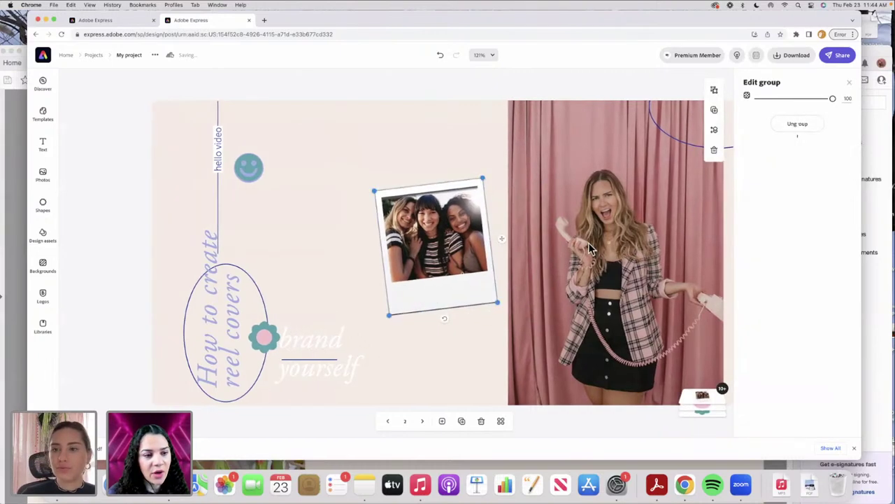
pyautogui.click(780, 127)
pyautogui.moveTo(446, 285); pyautogui.dragTo(470, 287)
pyautogui.click(436, 163)
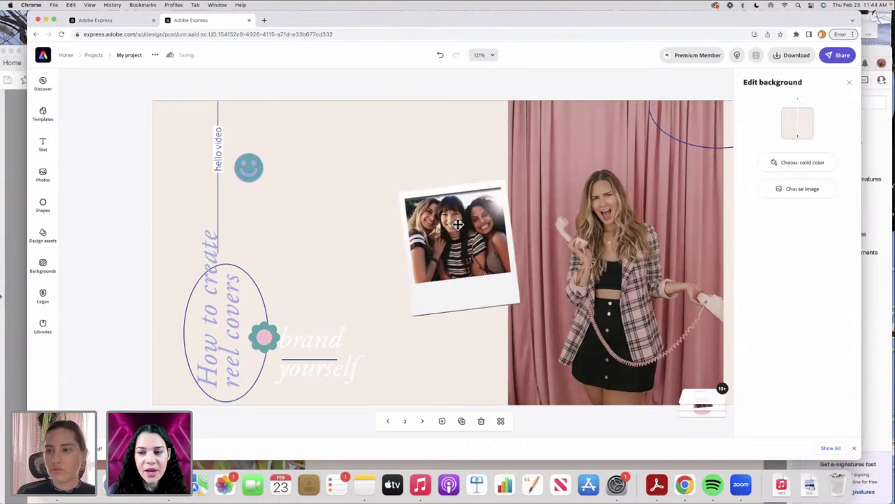
pyautogui.click(458, 224)
pyautogui.moveTo(457, 227); pyautogui.dragTo(391, 234)
pyautogui.click(473, 238)
# - Replace the polaroid picture with the woman-in-black image from pbs pics, fitted in the frame
pyautogui.click(773, 112)
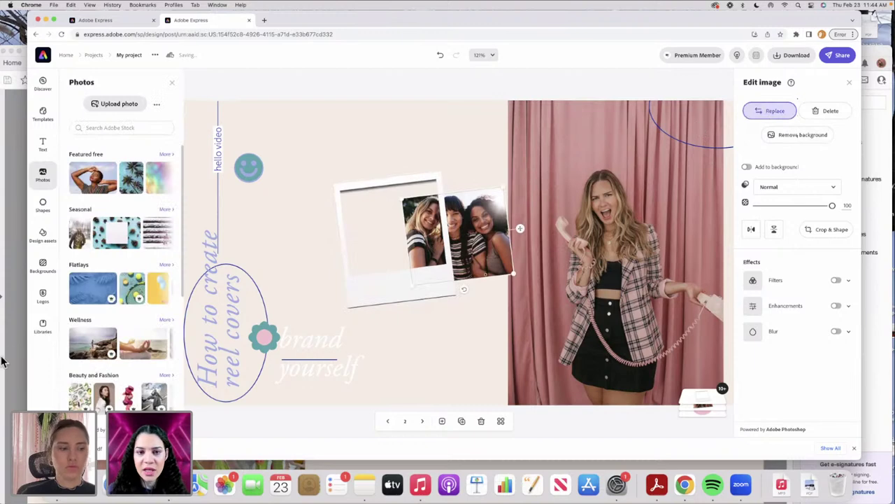
pyautogui.click(43, 326)
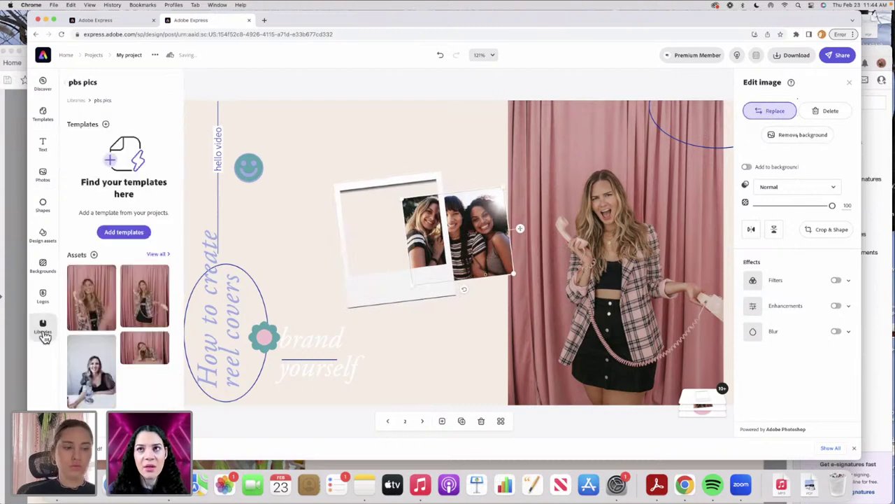
pyautogui.click(90, 384)
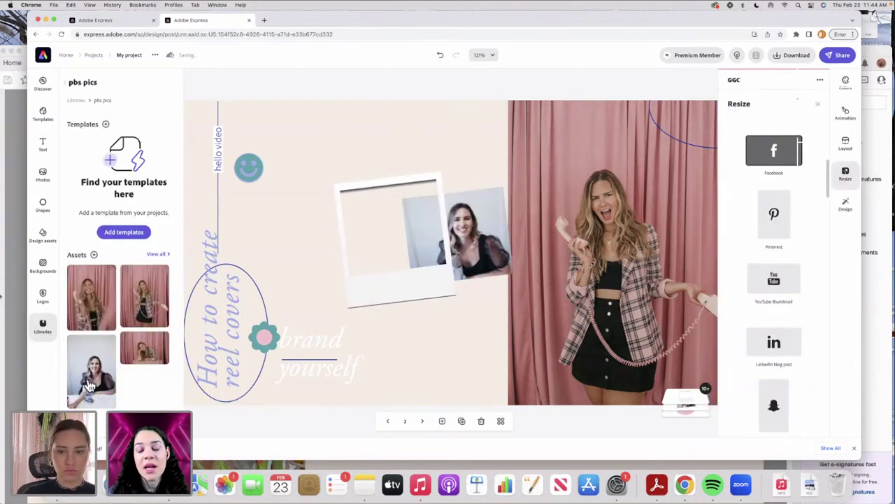
pyautogui.click(400, 282)
pyautogui.moveTo(399, 282); pyautogui.dragTo(468, 291)
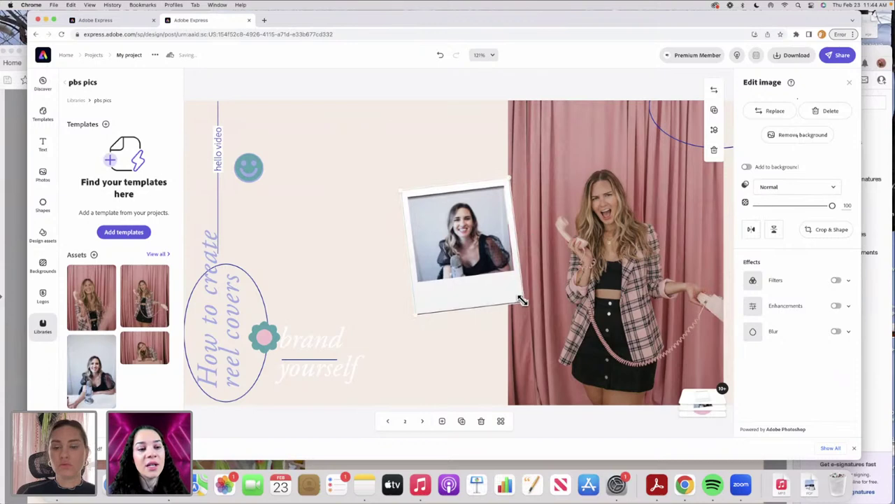
pyautogui.moveTo(523, 302)
pyautogui.mouseDown()
pyautogui.moveTo(517, 300)
pyautogui.moveTo(521, 305)
pyautogui.mouseUp()
pyautogui.click(468, 85)
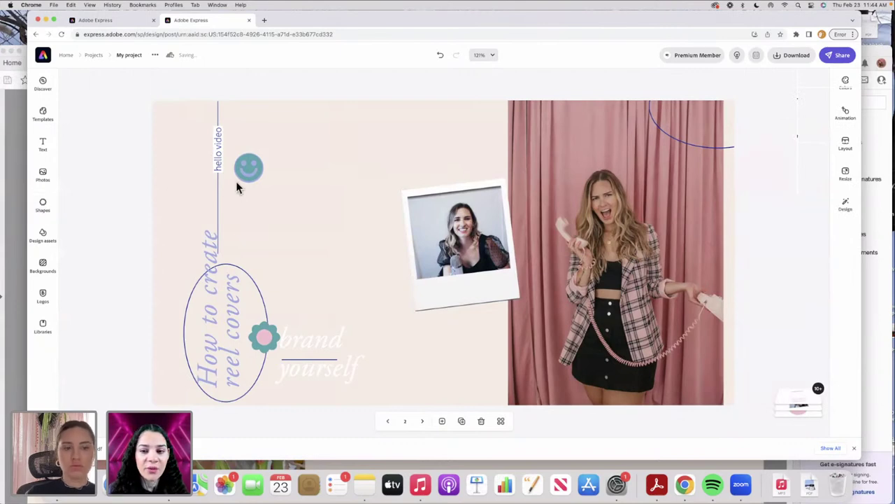
# - Move the smiley sticker onto the polaroid's top-left corner
pyautogui.click(254, 170)
pyautogui.moveTo(272, 170); pyautogui.dragTo(250, 169)
pyautogui.press('super+z')
pyautogui.press('super+z')
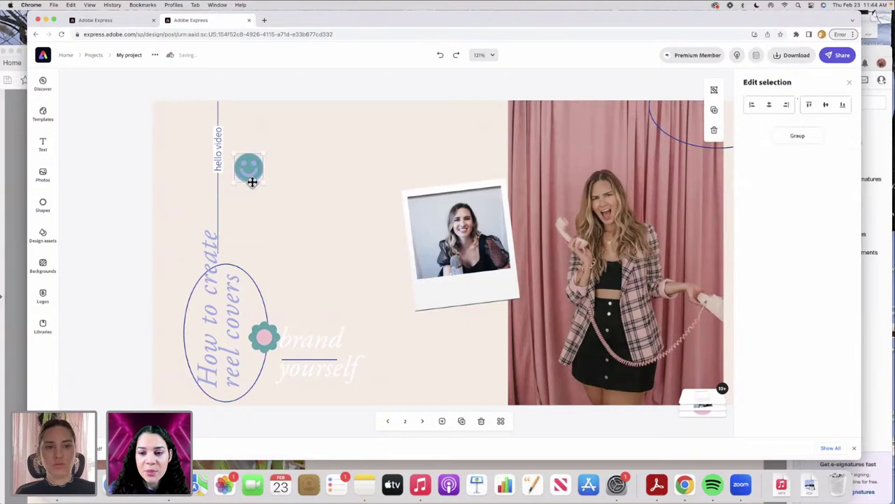
pyautogui.moveTo(333, 187); pyautogui.dragTo(410, 203)
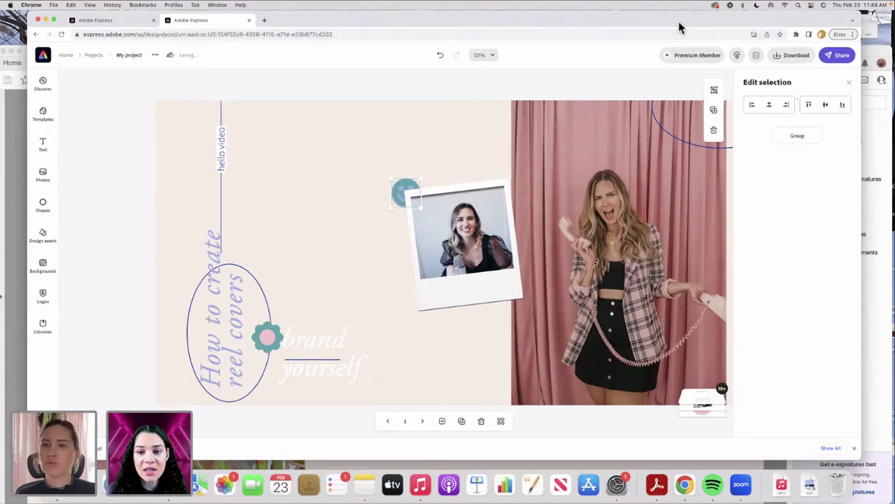
pyautogui.moveTo(653, 23); pyautogui.dragTo(627, 21)
pyautogui.click(499, 89)
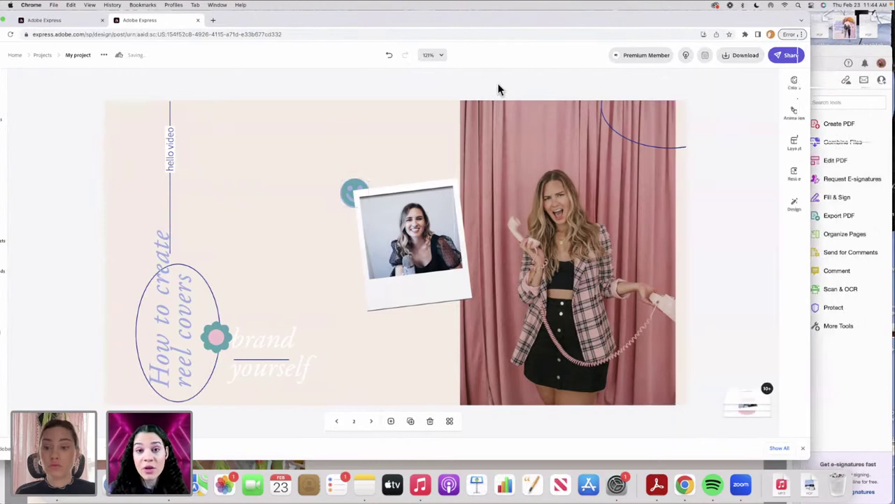
# - Align the smiling-woman photo within the polaroid frame
pyautogui.click(403, 194)
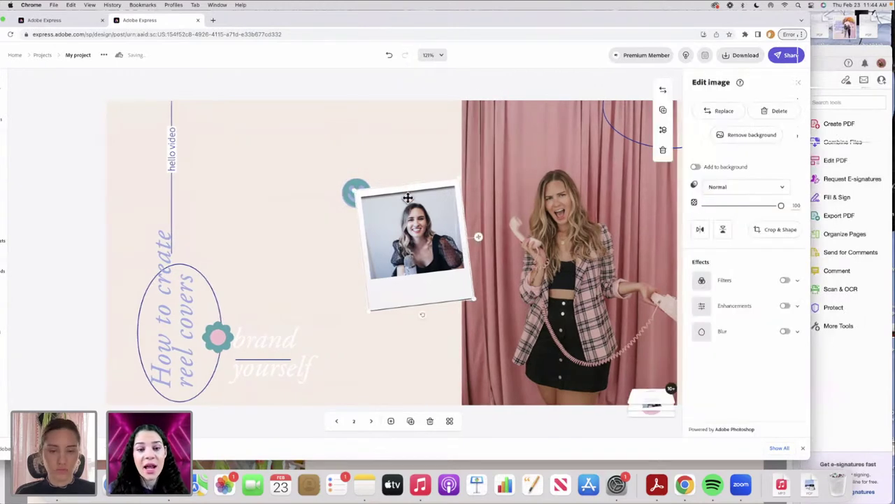
pyautogui.press('Escape')
pyautogui.click(418, 219)
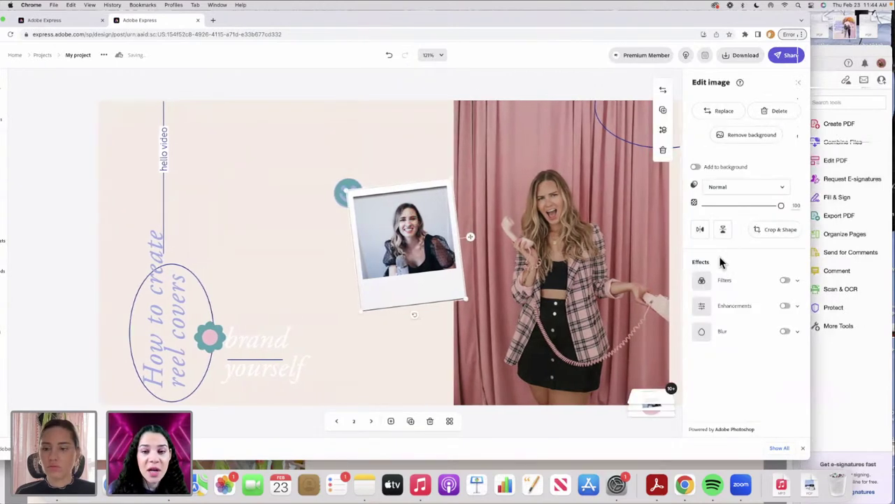
pyautogui.click(663, 130)
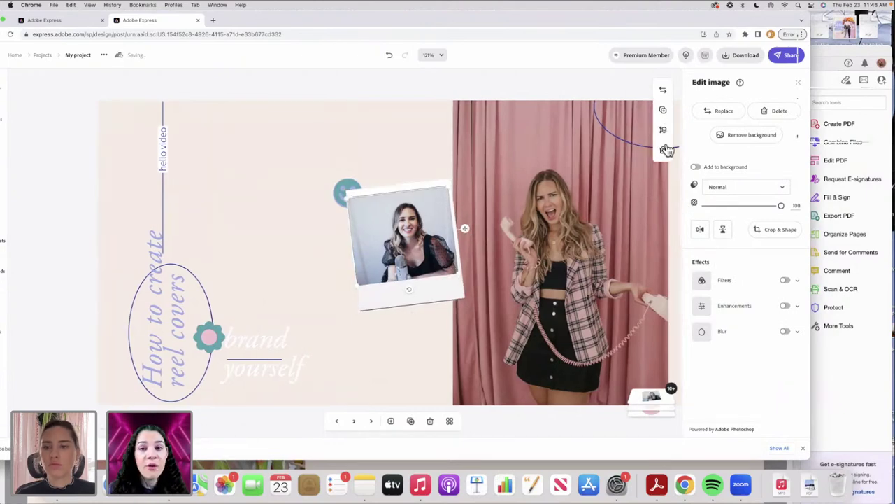
pyautogui.click(663, 133)
pyautogui.click(641, 160)
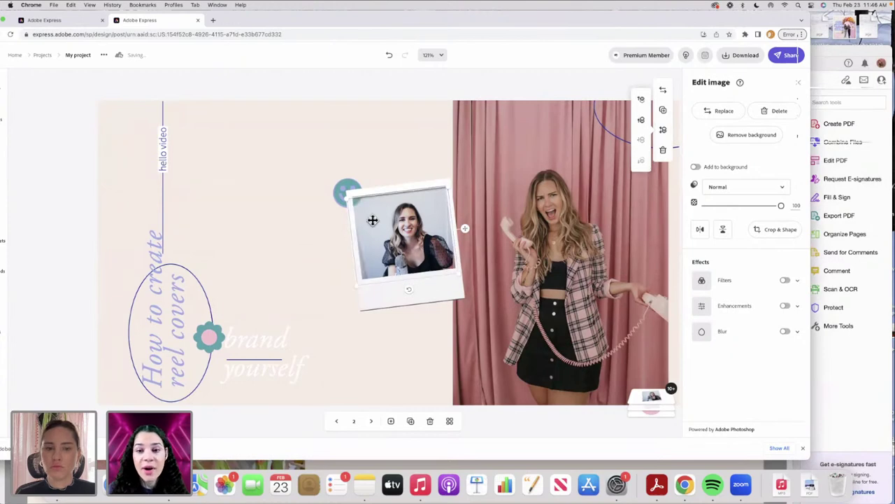
# - Position the teal smiley over the purple circle and bring it to the front
pyautogui.click(341, 195)
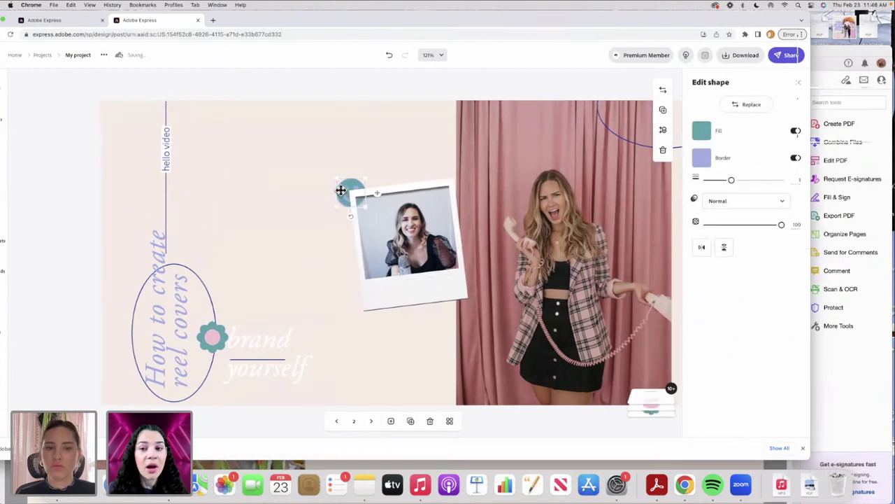
pyautogui.click(665, 132)
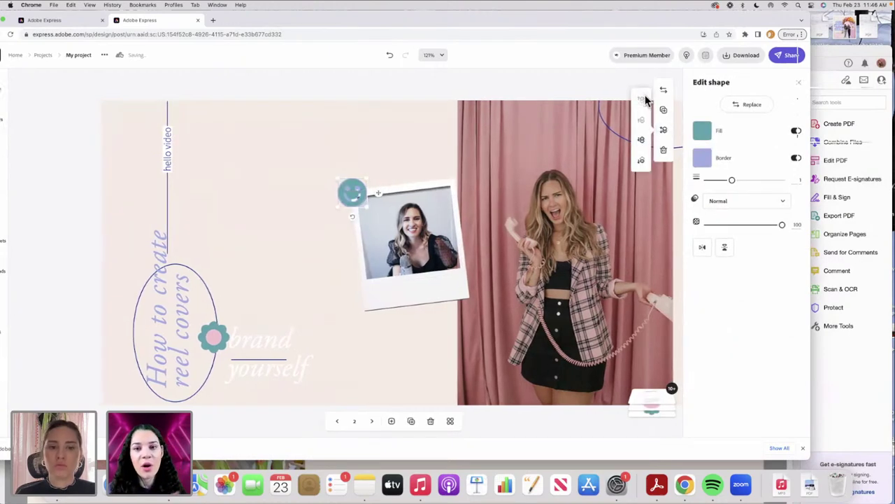
pyautogui.moveTo(350, 188); pyautogui.dragTo(330, 200)
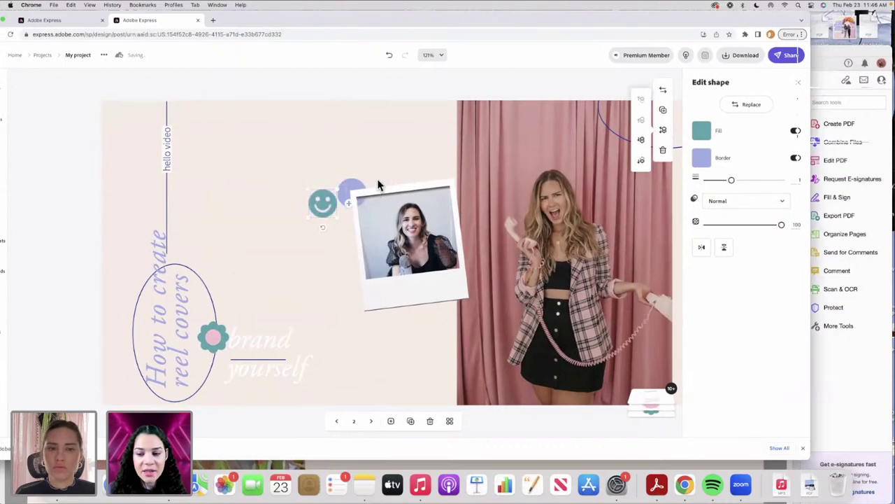
pyautogui.click(356, 186)
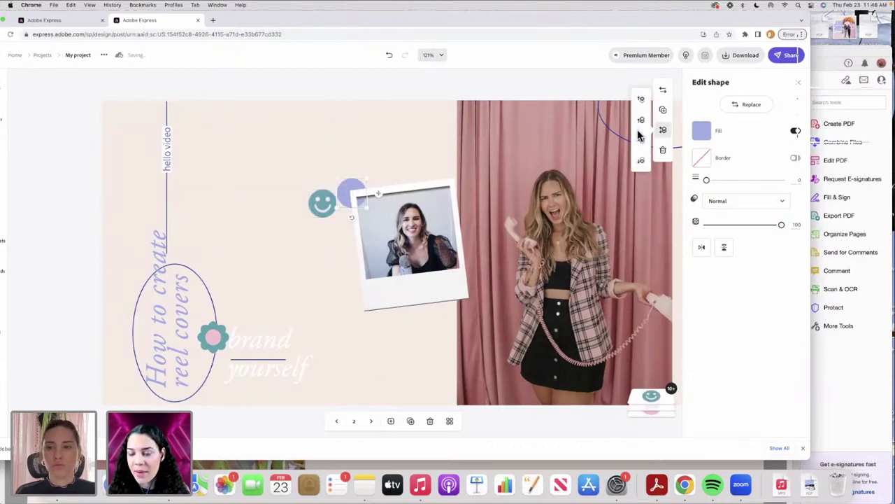
pyautogui.click(314, 210)
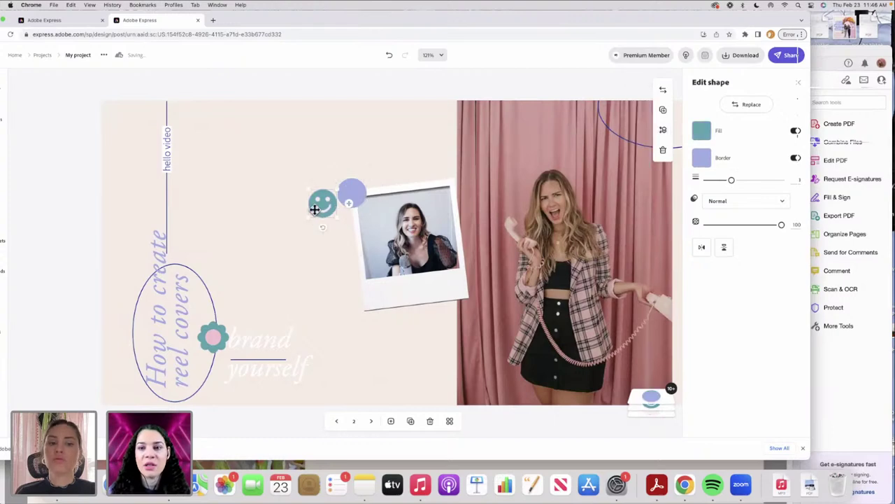
pyautogui.moveTo(313, 210); pyautogui.dragTo(356, 196)
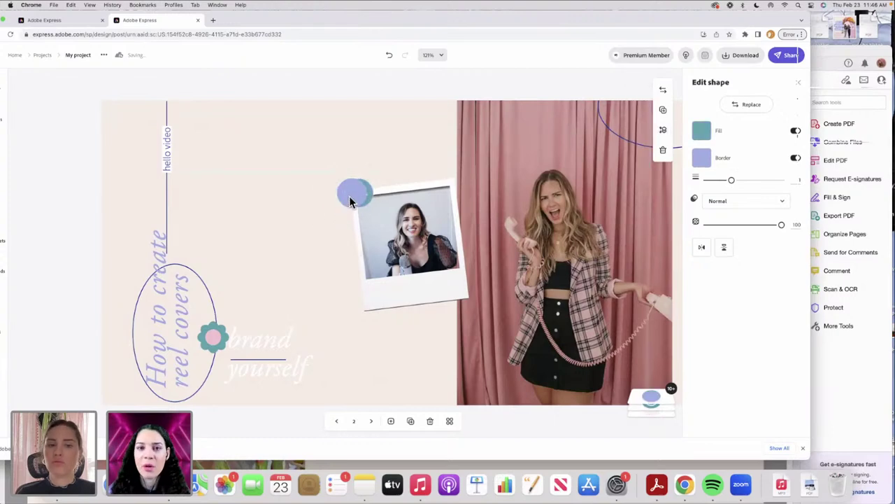
pyautogui.click(664, 130)
pyautogui.click(640, 99)
pyautogui.click(401, 83)
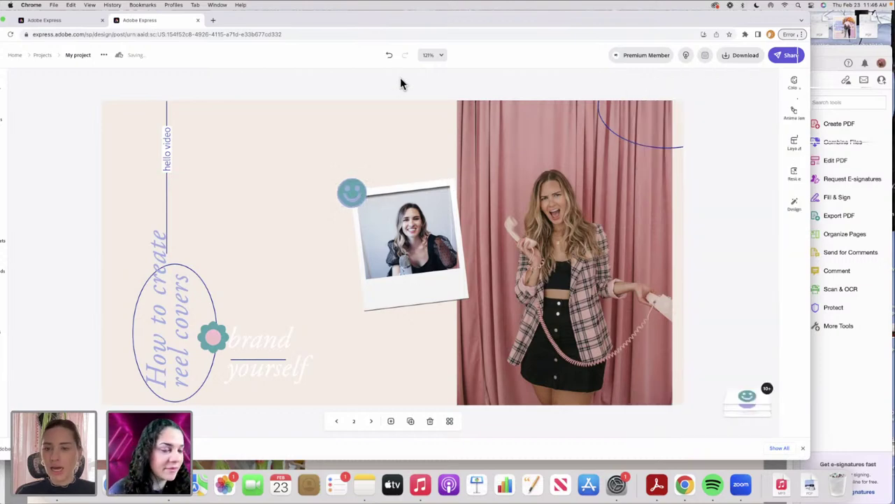
pyautogui.click(628, 214)
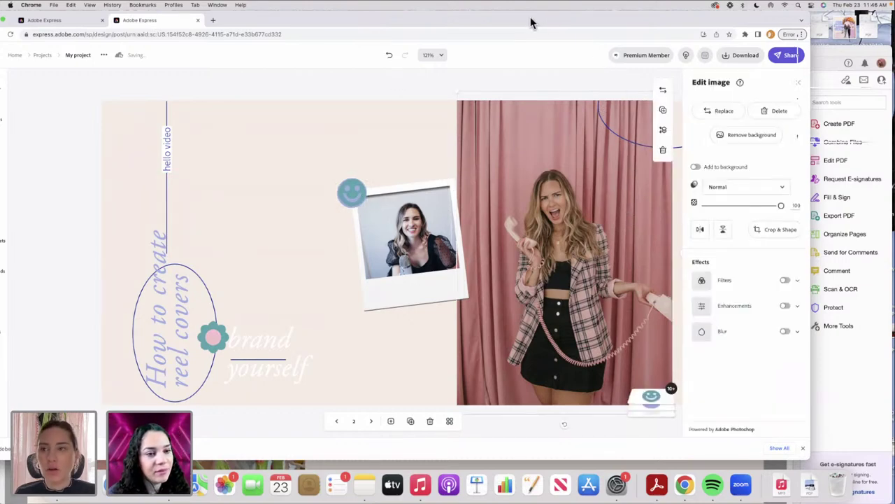
pyautogui.moveTo(552, 20); pyautogui.dragTo(564, 21)
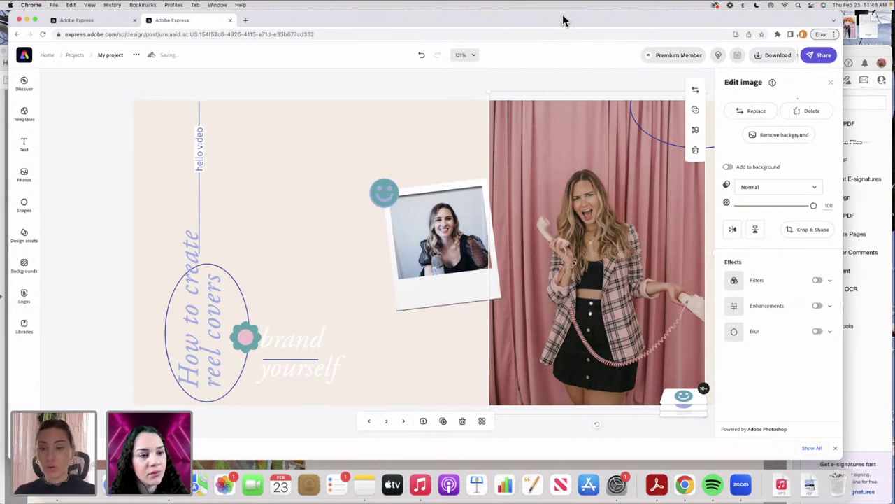
# - Add a new Instagram story page and open page 3 for editing
pyautogui.click(482, 422)
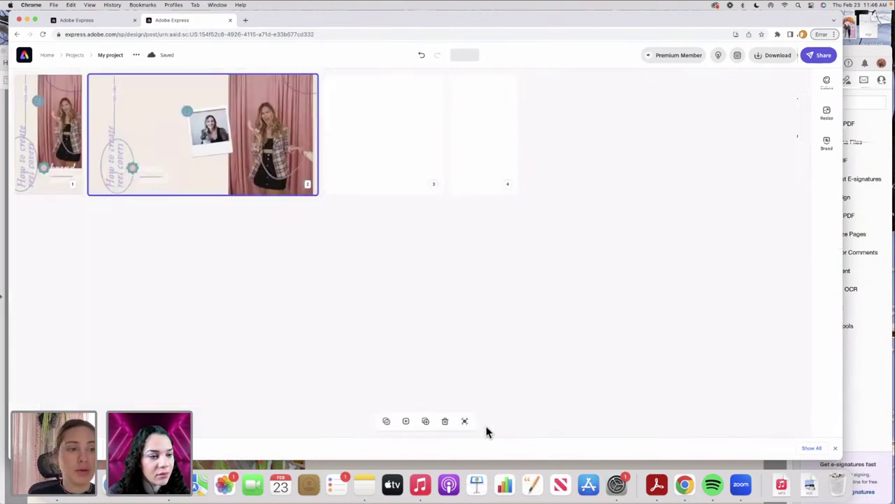
pyautogui.click(407, 422)
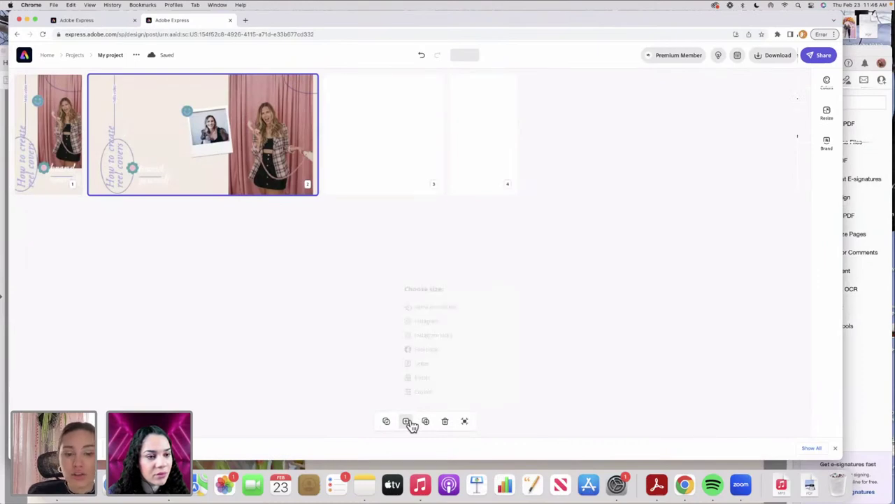
pyautogui.click(433, 335)
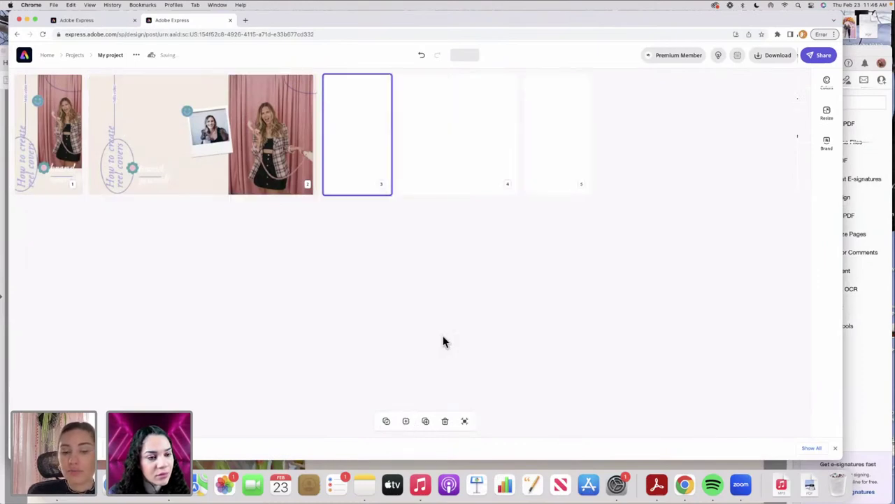
pyautogui.doubleClick(362, 154)
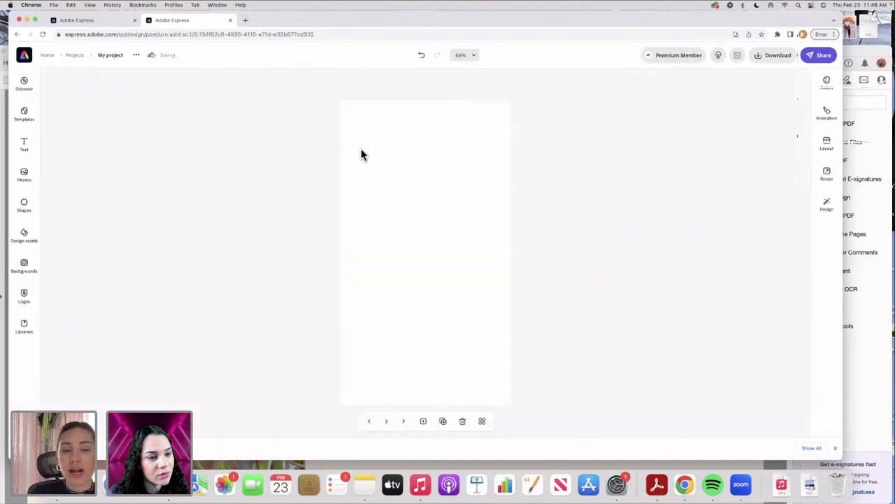
# - Set page 3's background colour to lavender
pyautogui.click(432, 254)
pyautogui.click(777, 134)
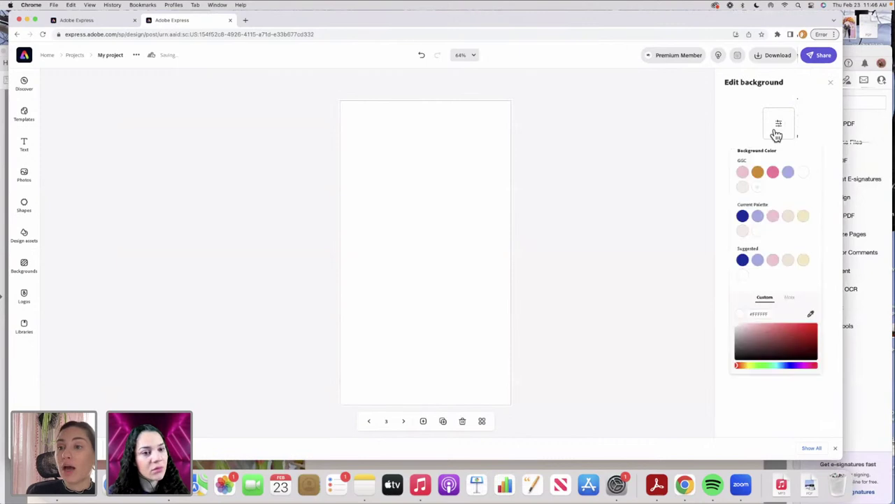
pyautogui.click(788, 173)
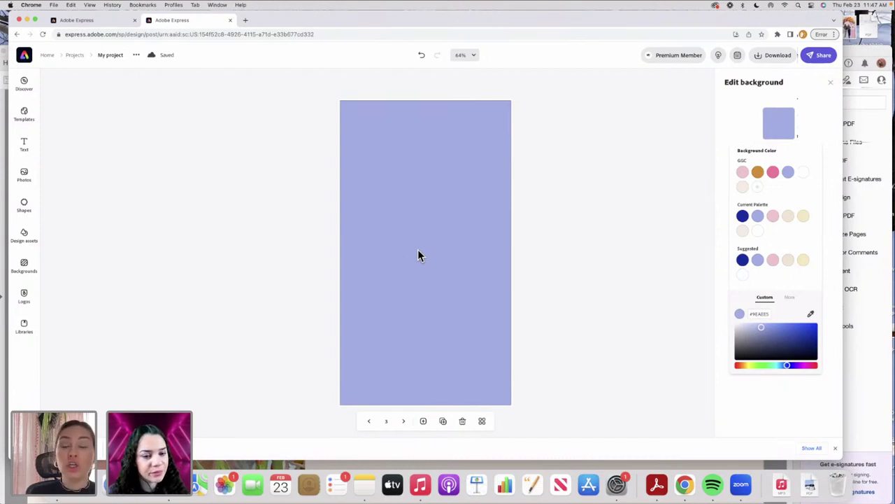
# - Switch to Design assets and clear the old polaroid search
pyautogui.click(24, 175)
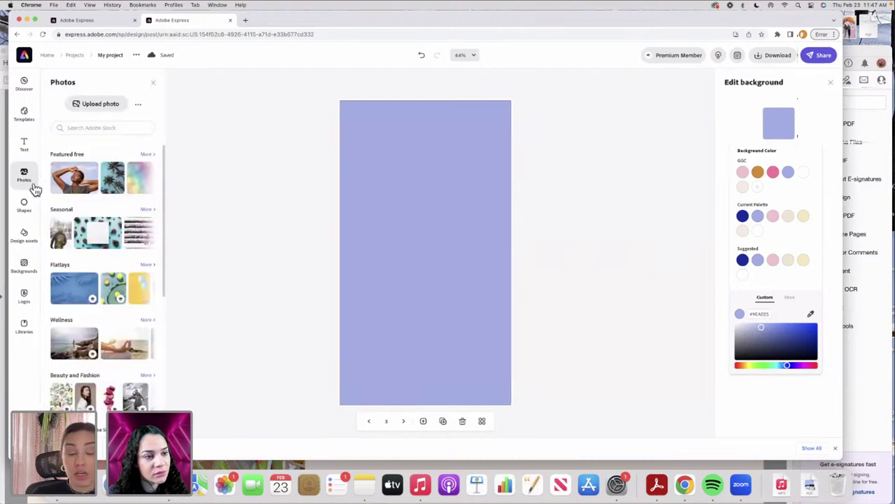
pyautogui.click(28, 242)
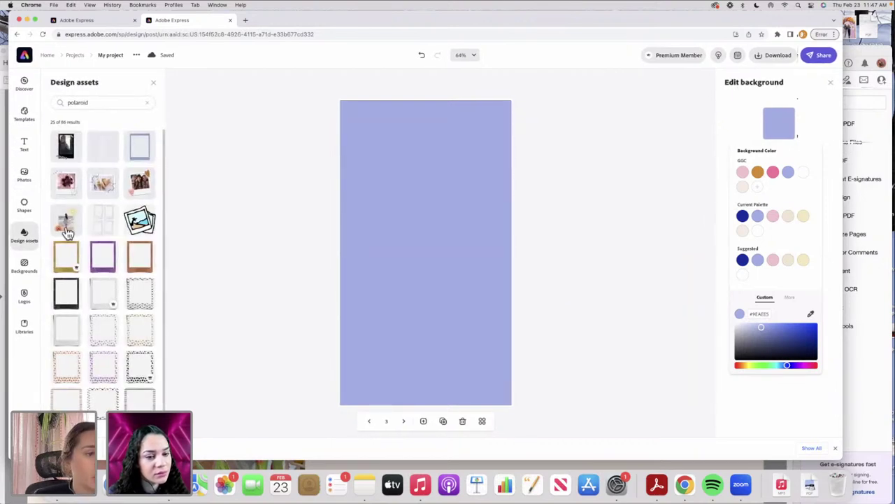
pyautogui.click(147, 102)
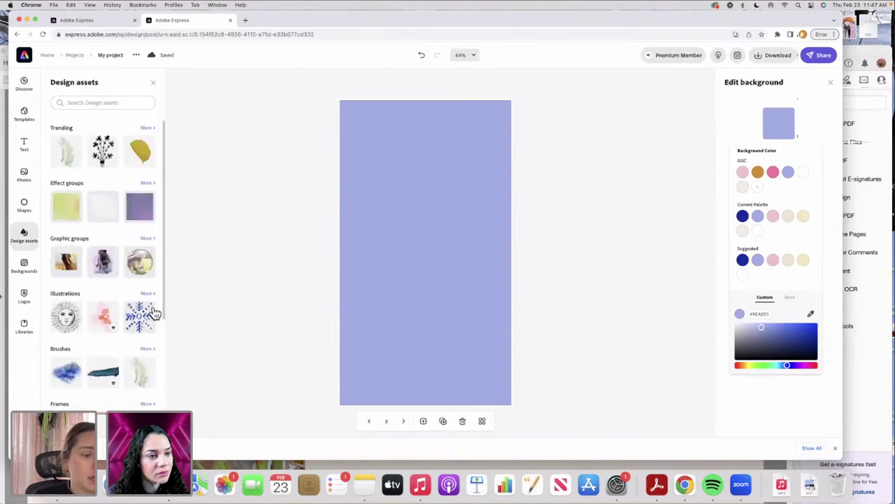
pyautogui.scroll(-3, 153, 311)
pyautogui.scroll(3, 152, 311)
# - Open all Graphic groups, then the People and Whimsical collections to show 19 graphics
pyautogui.click(147, 241)
pyautogui.scroll(-2, 147, 240)
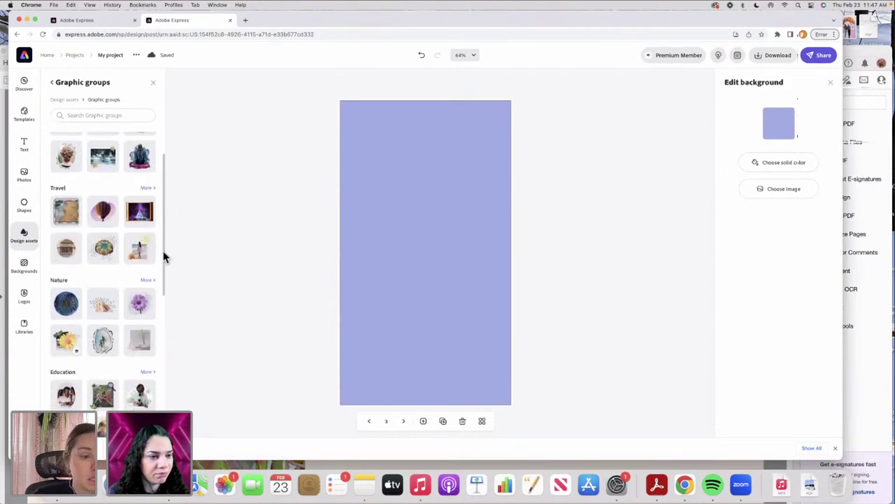
pyautogui.moveTo(161, 264); pyautogui.dragTo(159, 180)
pyautogui.moveTo(161, 239); pyautogui.dragTo(151, 135)
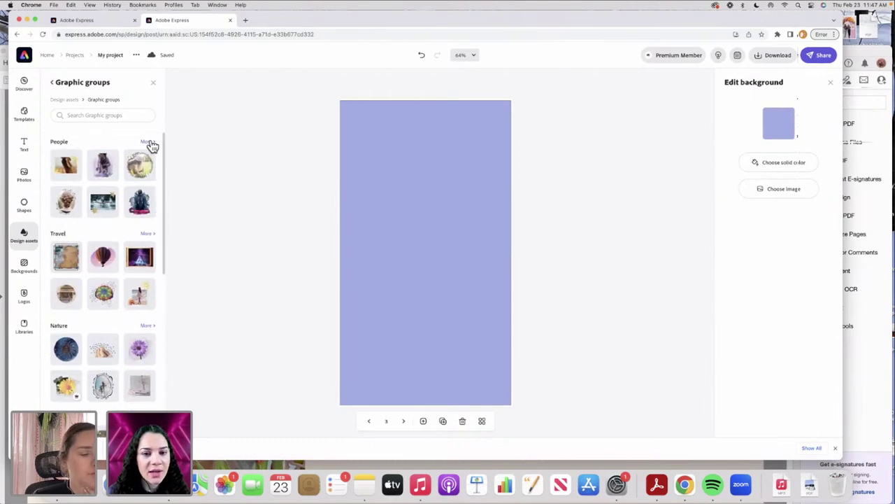
pyautogui.click(148, 142)
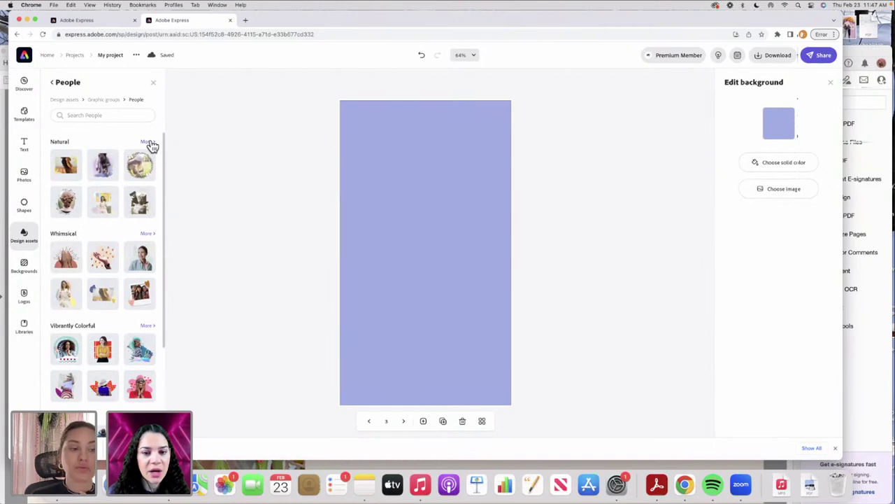
pyautogui.click(147, 235)
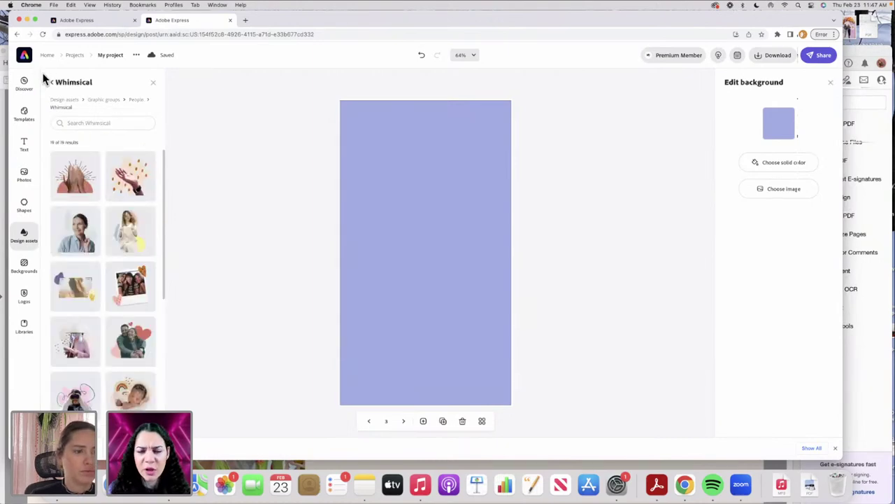
pyautogui.scroll(-5, 142, 336)
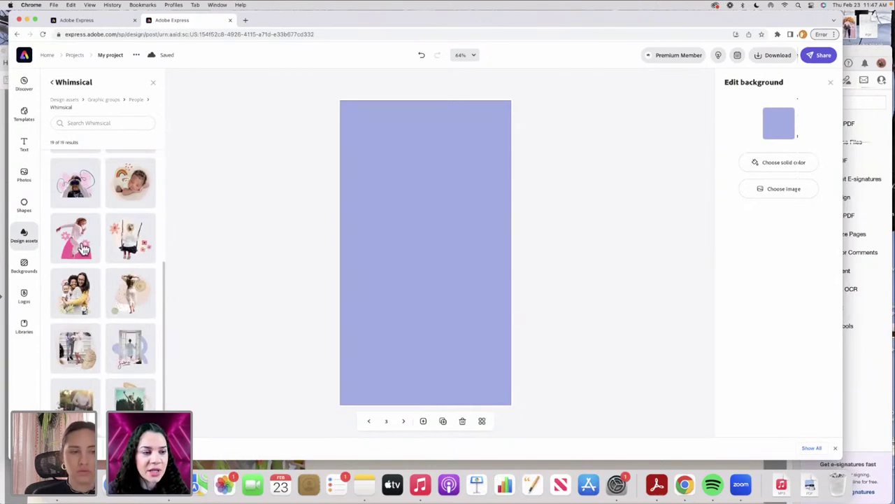
# - Add the pink jumping-woman graphic to the lavender page and enlarge it
pyautogui.click(82, 248)
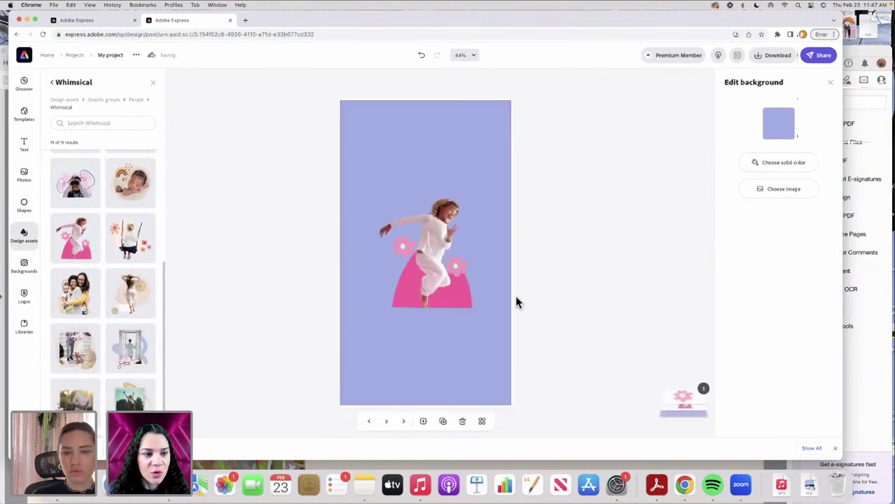
pyautogui.click(454, 291)
pyautogui.moveTo(391, 302); pyautogui.dragTo(433, 297)
pyautogui.click(554, 272)
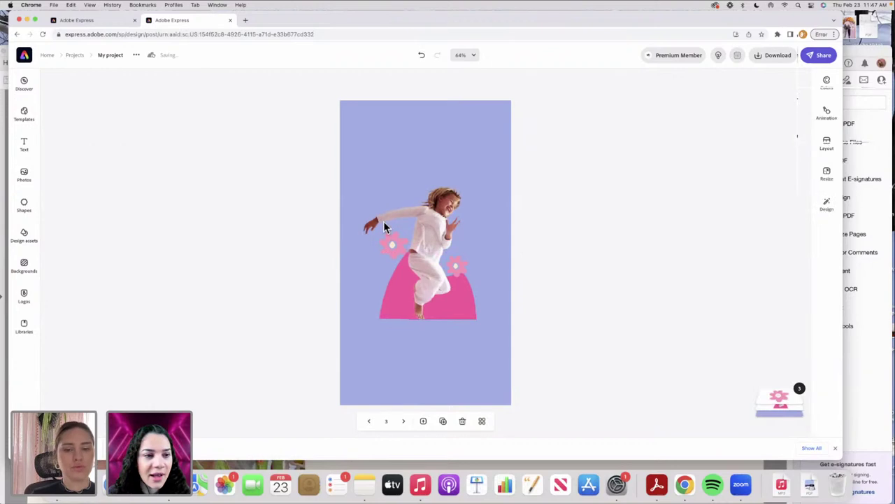
# - Ungroup the graphic and delete the woman, keeping the pink hill and two flowers
pyautogui.click(419, 239)
pyautogui.click(779, 125)
pyautogui.click(438, 228)
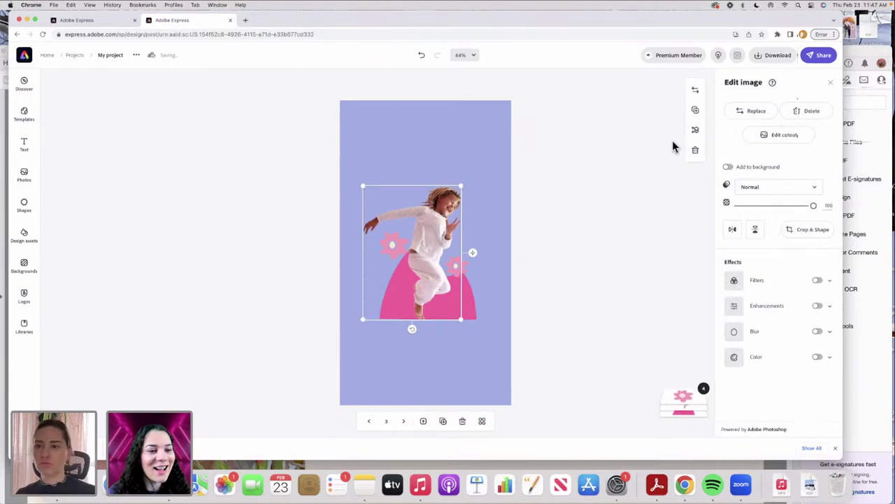
pyautogui.press('Delete')
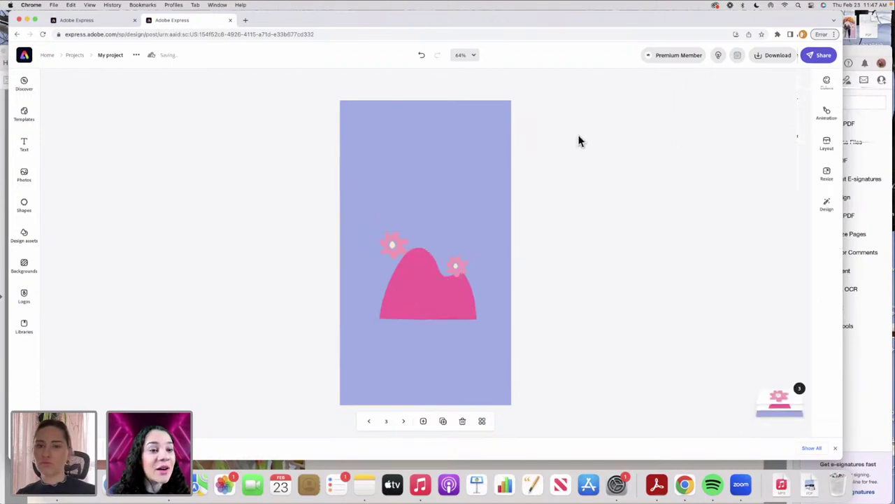
# - Add the curtain portrait photo from Libraries and remove its background
pyautogui.click(24, 326)
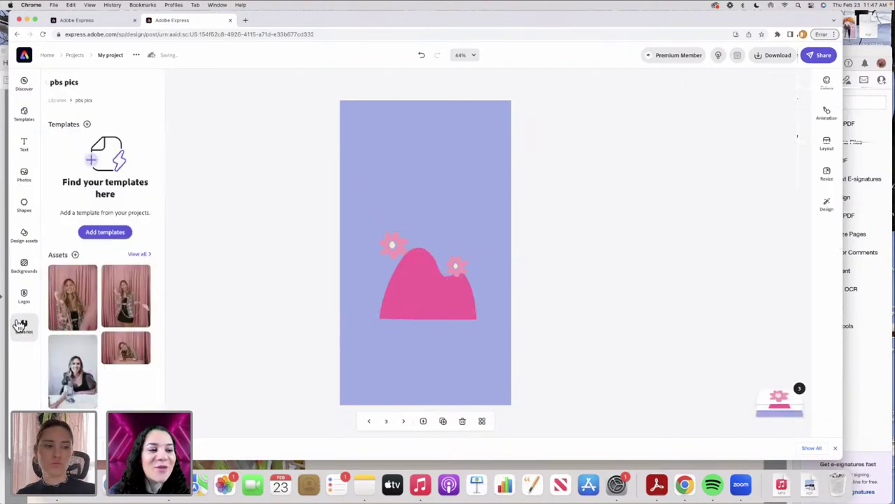
pyautogui.click(127, 348)
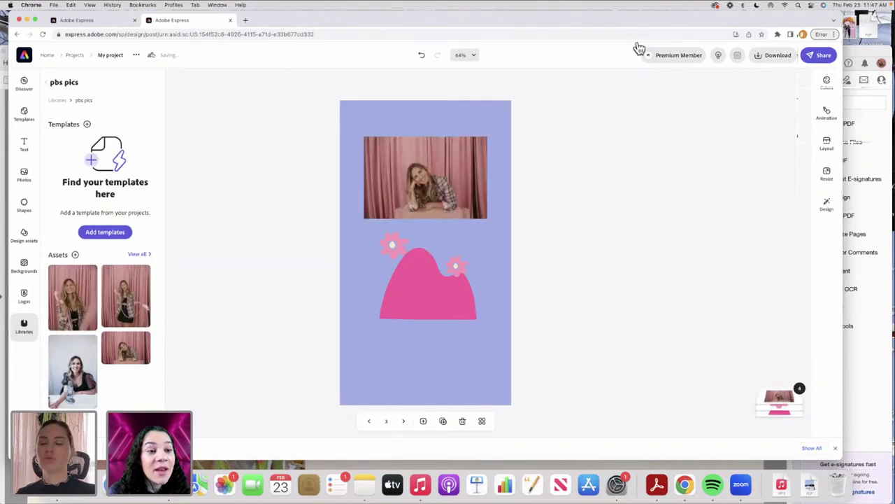
pyautogui.moveTo(644, 30); pyautogui.dragTo(596, 33)
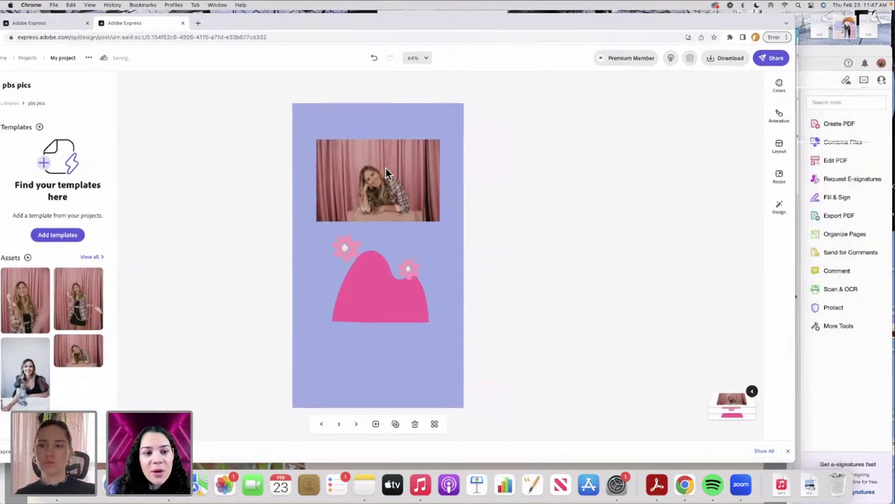
pyautogui.click(387, 171)
pyautogui.click(732, 138)
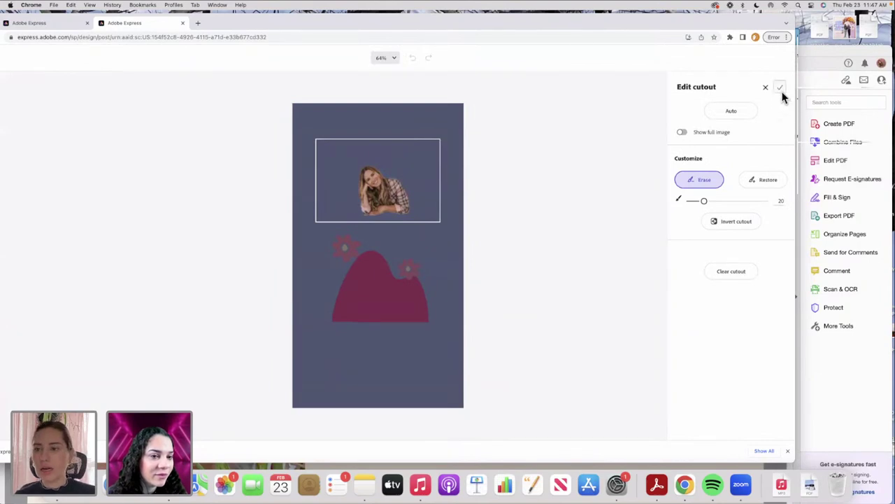
pyautogui.click(780, 87)
# - Enlarge the cutout portrait and place it over the pink hill
pyautogui.moveTo(357, 217); pyautogui.dragTo(286, 257)
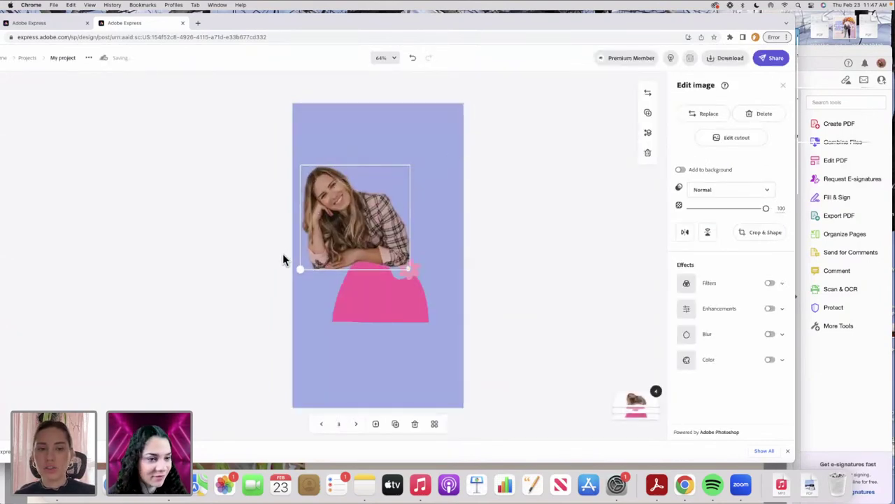
pyautogui.moveTo(352, 235); pyautogui.dragTo(367, 339)
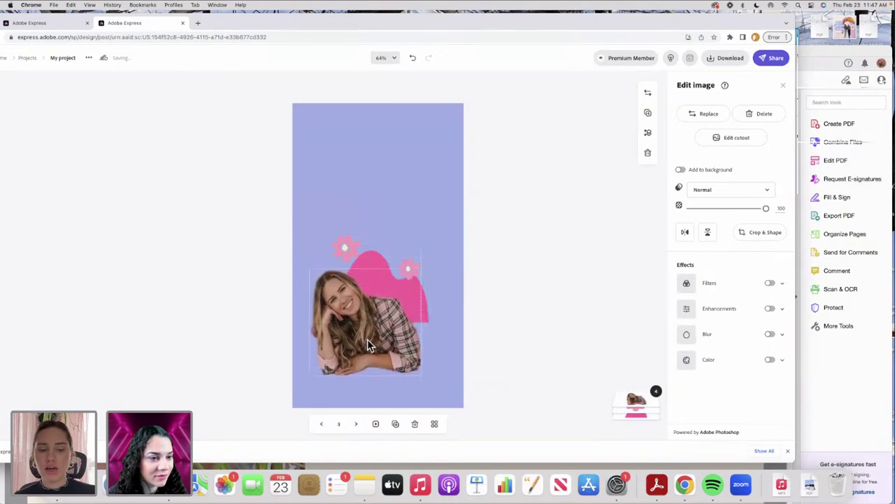
pyautogui.moveTo(255, 224); pyautogui.dragTo(418, 306)
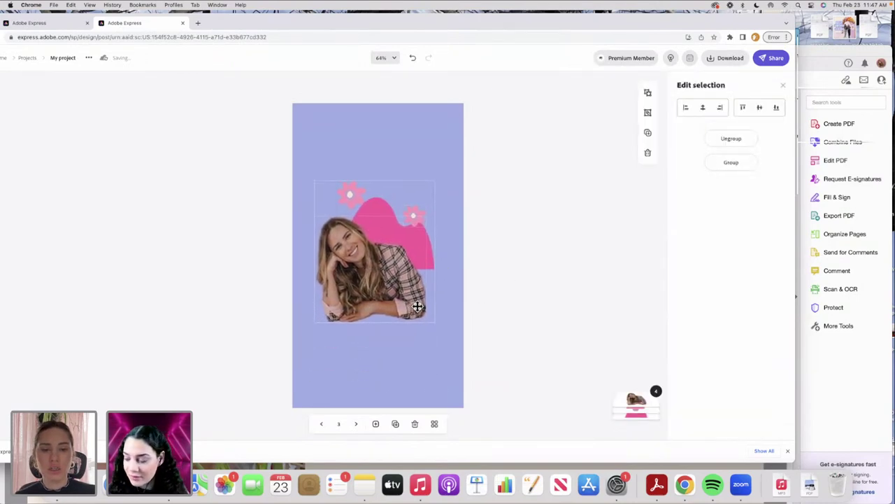
# - Add a text box reading 'this is a reel cover' and move it onto the portrait's lower half
pyautogui.click(522, 280)
pyautogui.doubleClick(280, 26)
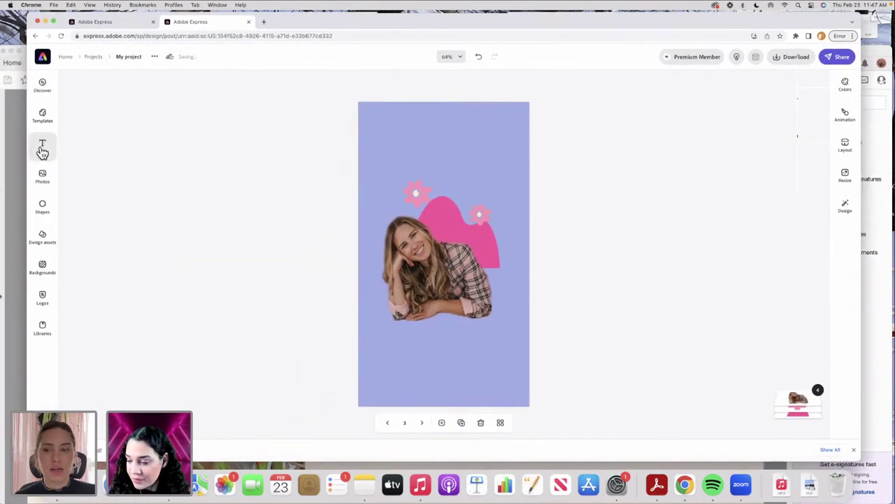
pyautogui.click(42, 146)
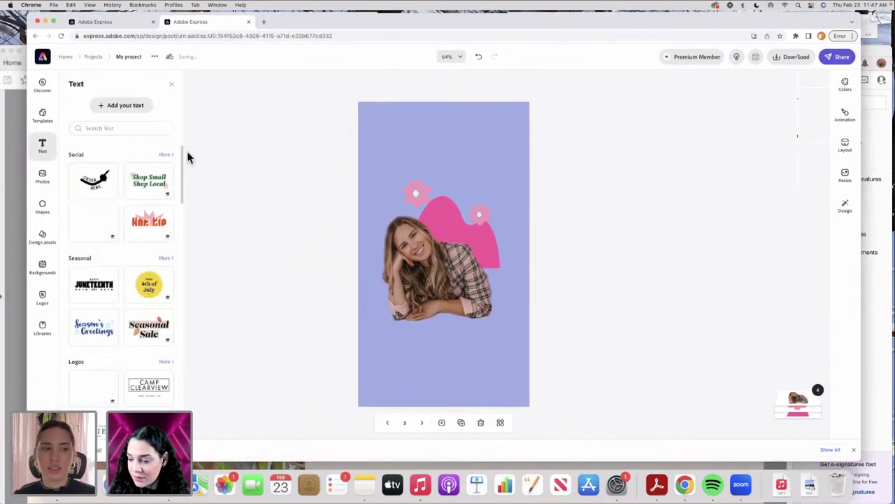
pyautogui.click(120, 105)
pyautogui.write('this')
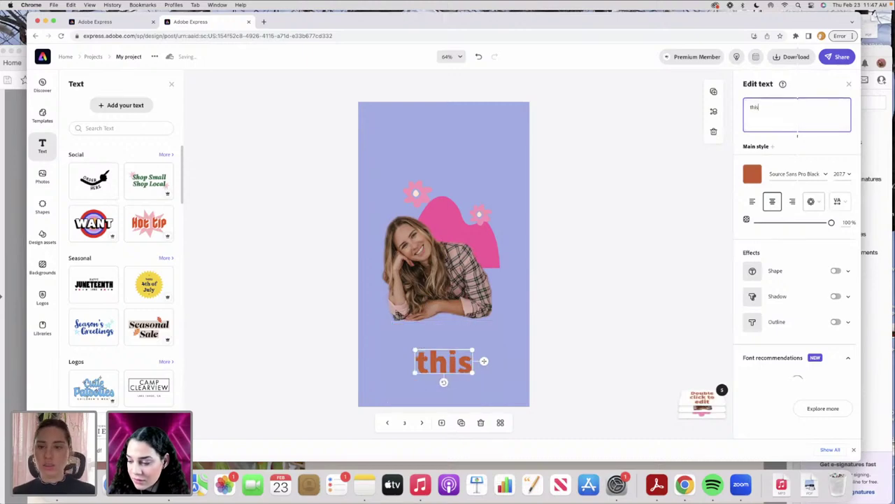
pyautogui.write(' is a re')
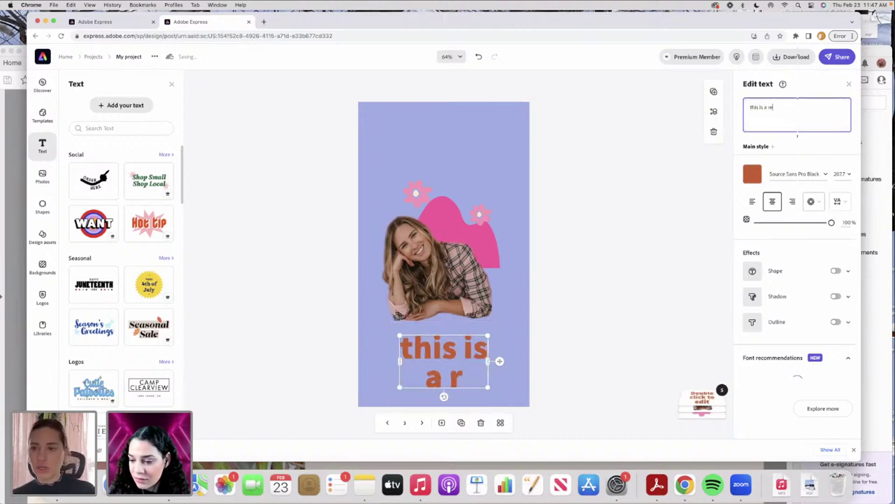
pyautogui.write('el cover')
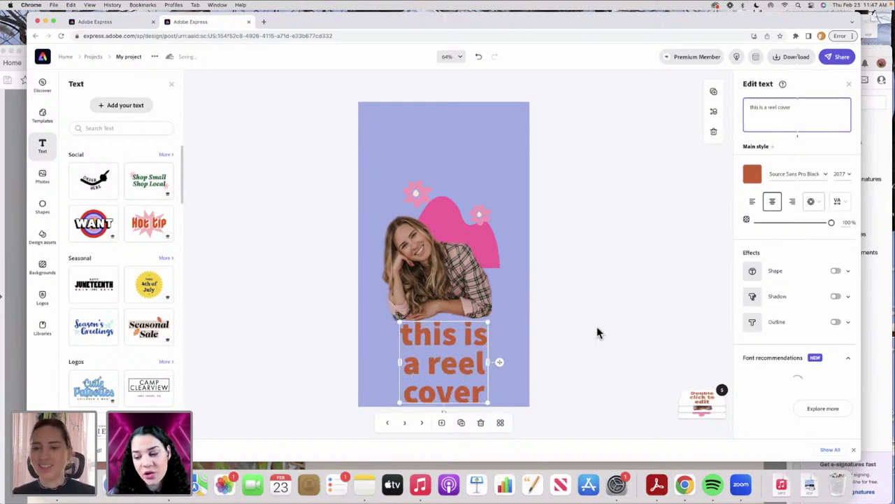
pyautogui.click(596, 332)
pyautogui.moveTo(468, 338); pyautogui.dragTo(446, 292)
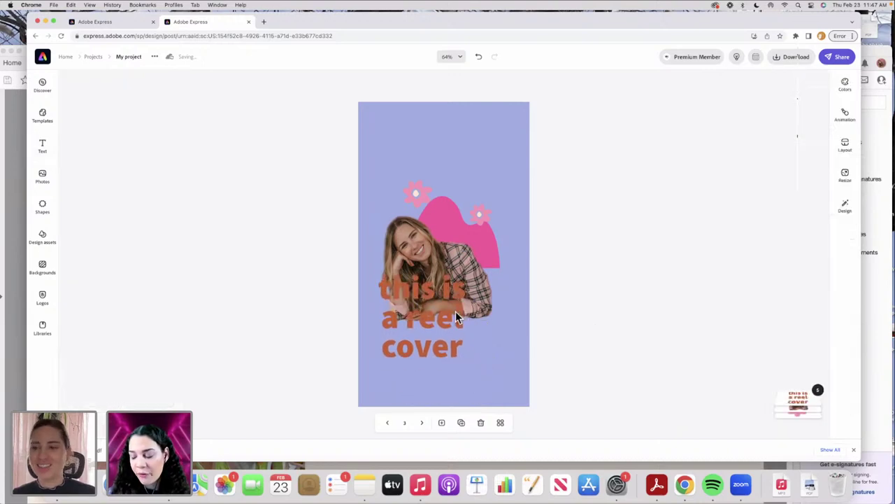
pyautogui.moveTo(647, 26); pyautogui.dragTo(576, 24)
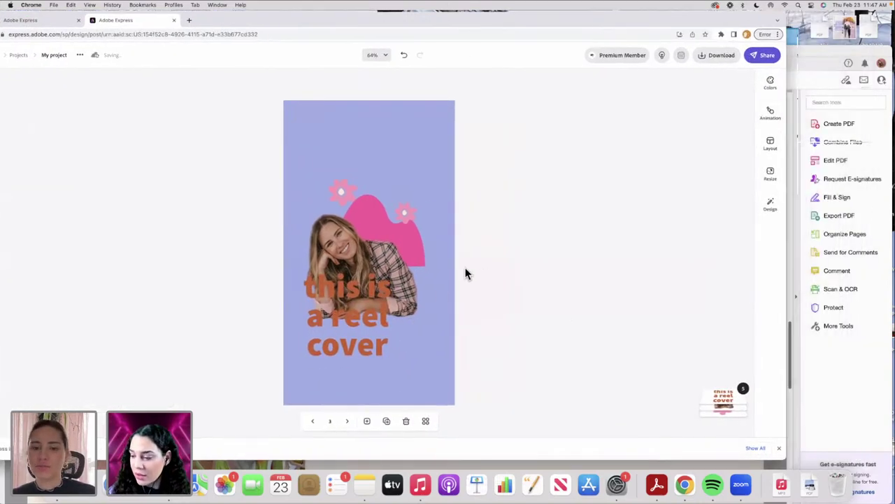
# - Give the reel cover text a cream Shape effect behind each line and shrink the text box slightly
pyautogui.click(370, 318)
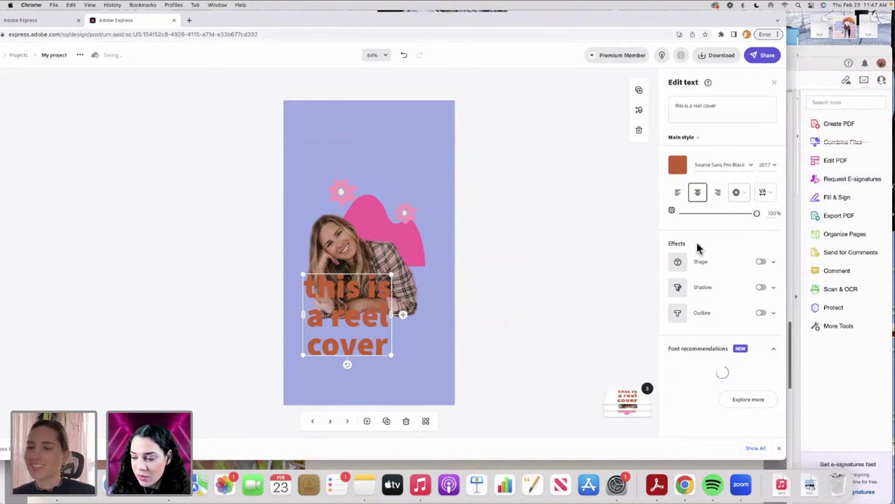
pyautogui.click(762, 261)
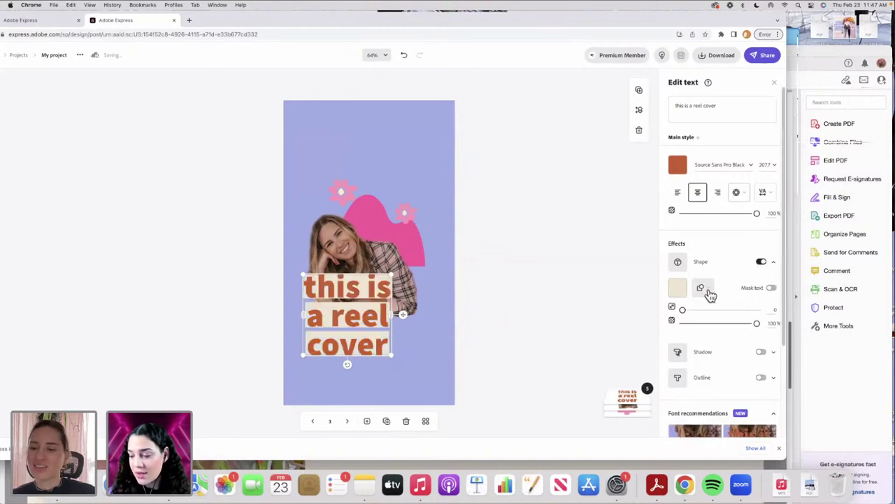
pyautogui.click(679, 289)
pyautogui.click(642, 204)
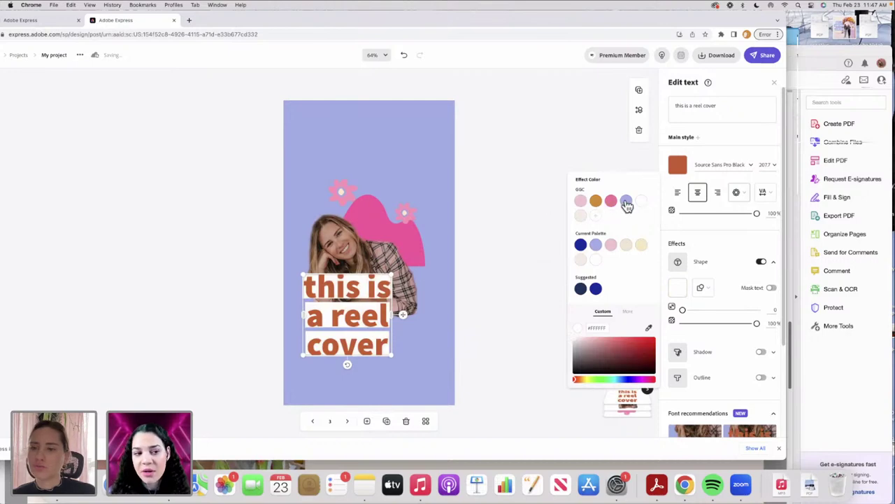
pyautogui.click(626, 202)
pyautogui.click(610, 202)
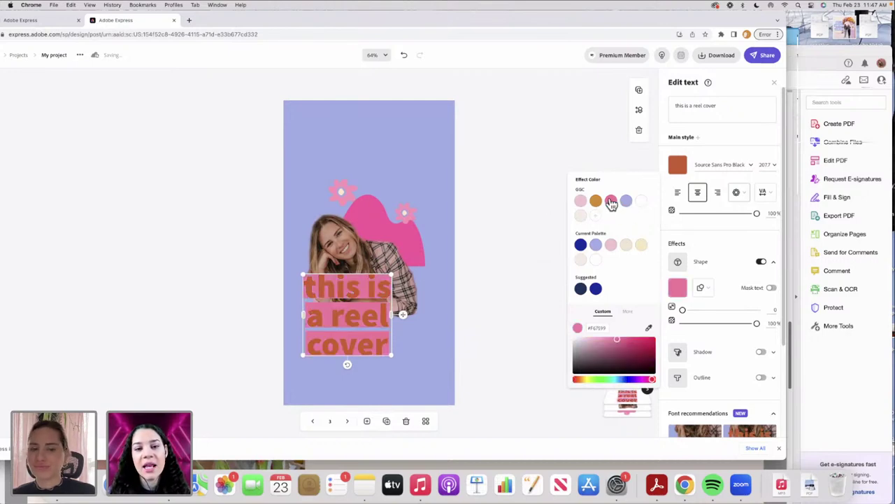
pyautogui.click(678, 290)
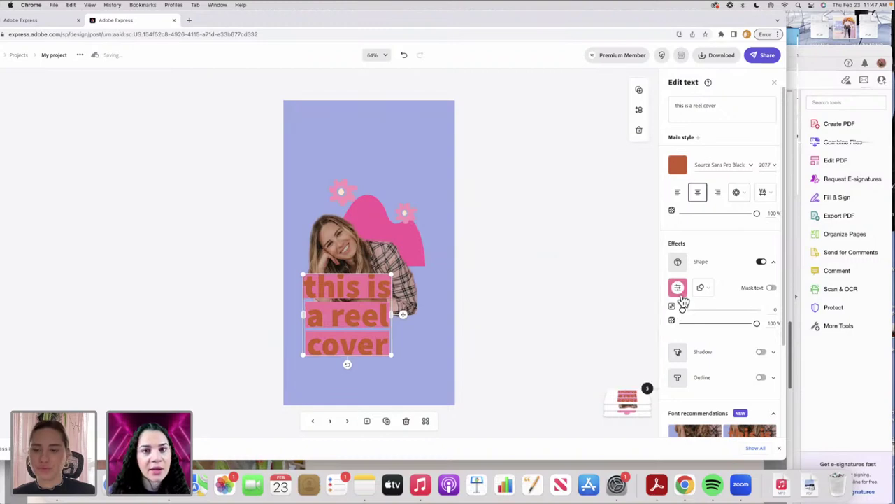
pyautogui.click(678, 290)
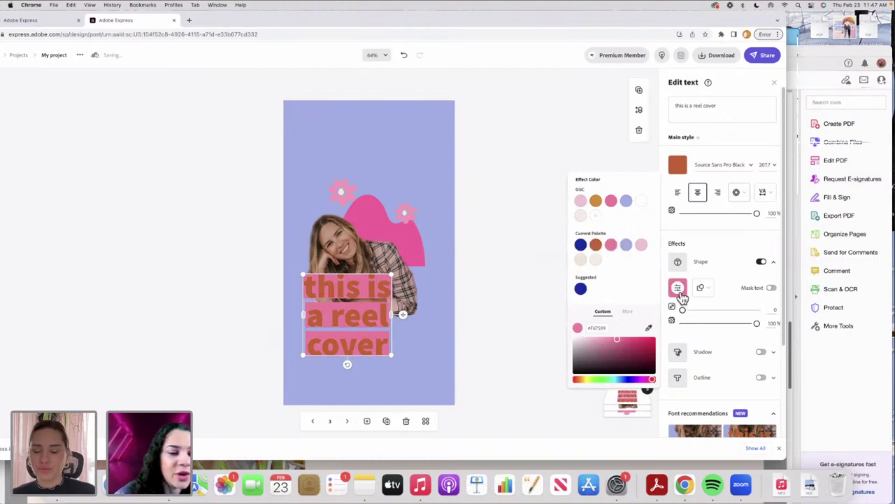
pyautogui.click(580, 216)
pyautogui.click(530, 168)
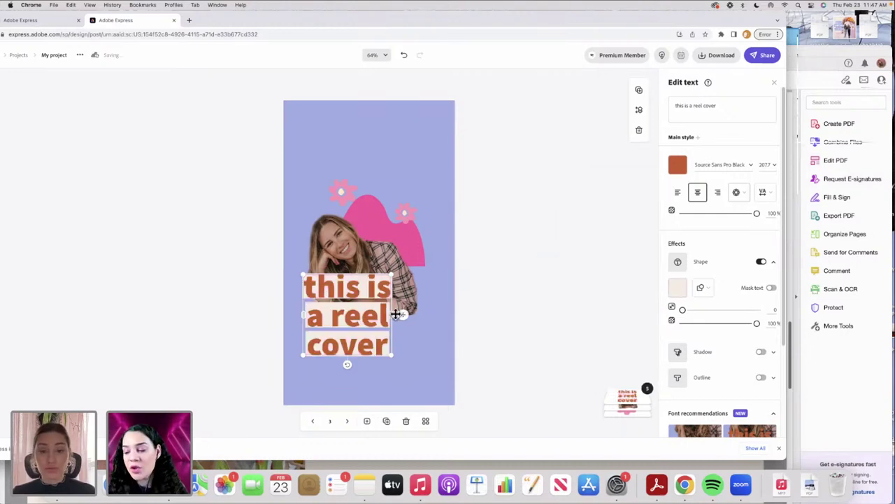
pyautogui.moveTo(390, 354); pyautogui.dragTo(371, 335)
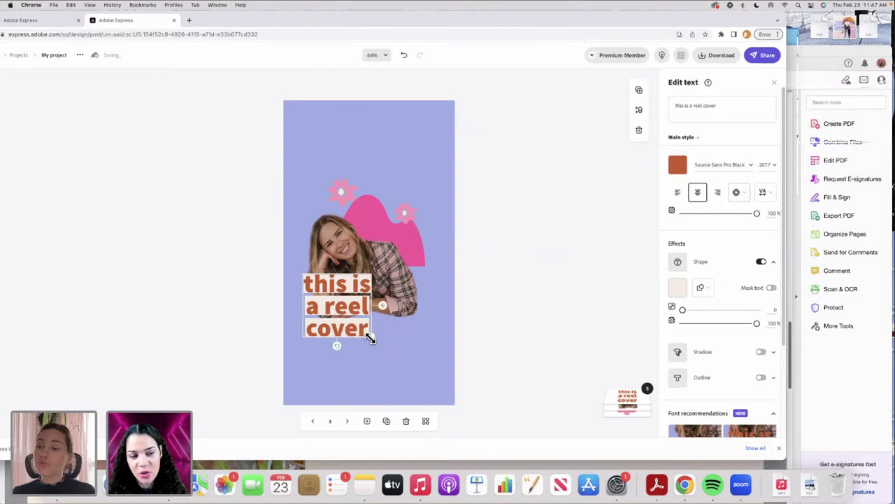
# - Try Madre Script Italic and Mina Regular, then set the text in Pantelleria Regular
pyautogui.click(748, 167)
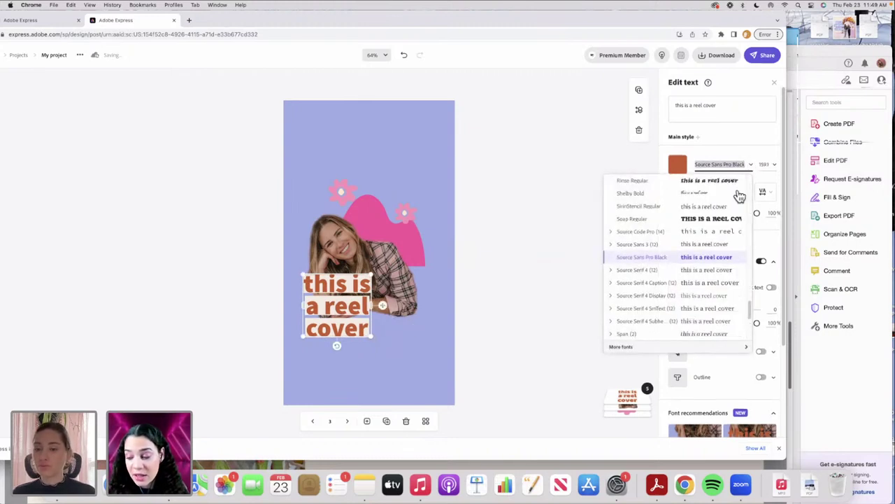
pyautogui.scroll(5, 751, 306)
pyautogui.scroll(-1, 750, 263)
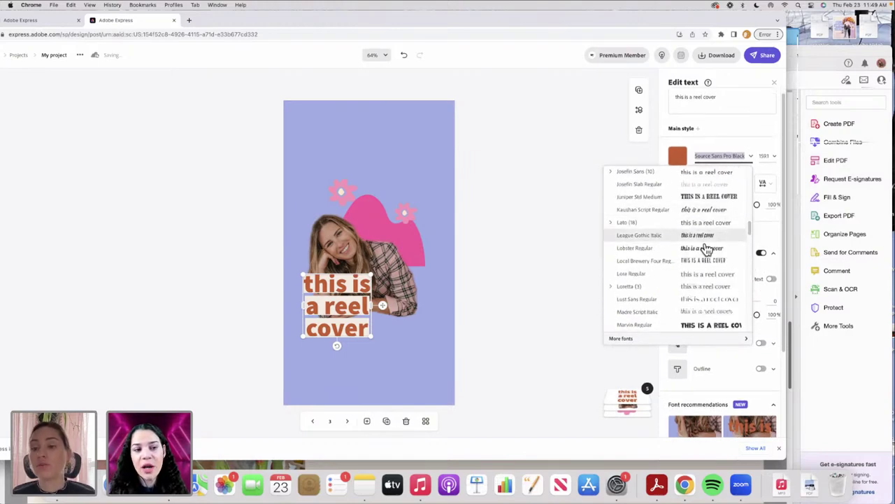
pyautogui.click(693, 311)
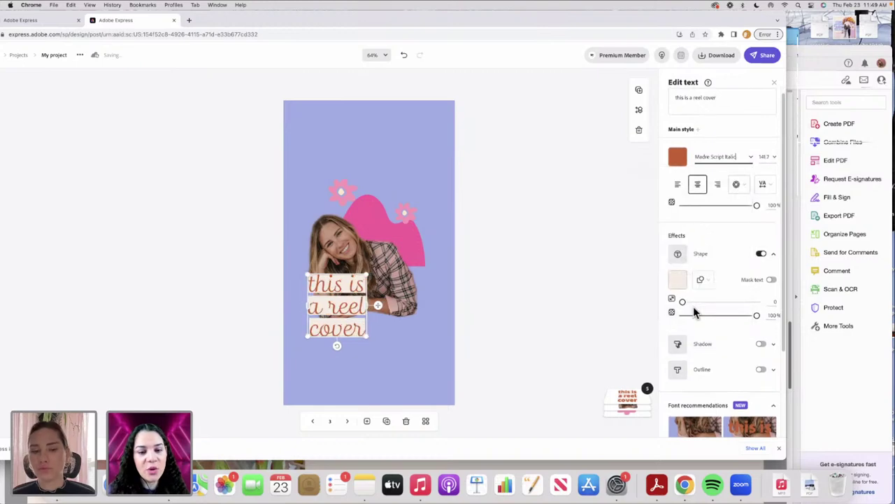
pyautogui.click(750, 159)
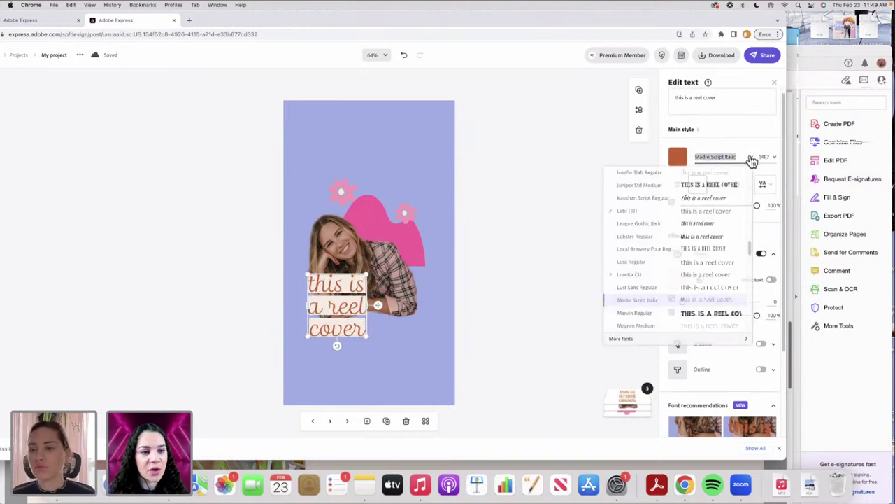
pyautogui.moveTo(750, 250); pyautogui.dragTo(749, 254)
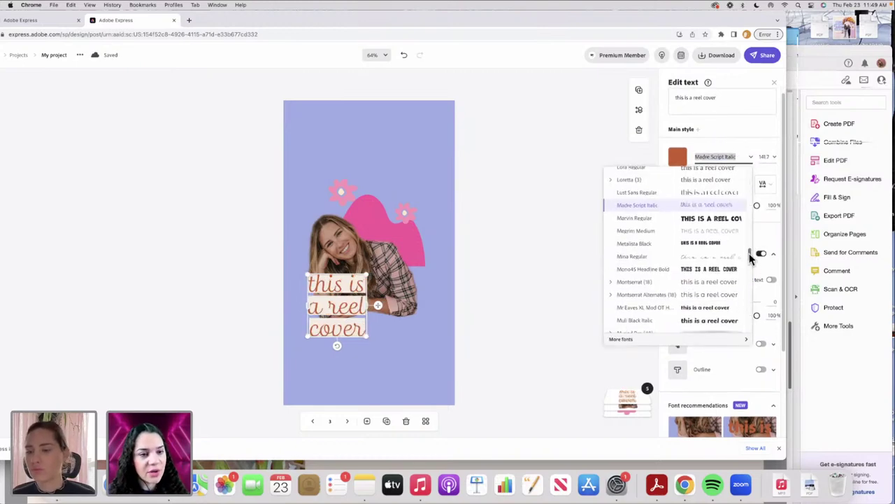
pyautogui.scroll(-1, 752, 256)
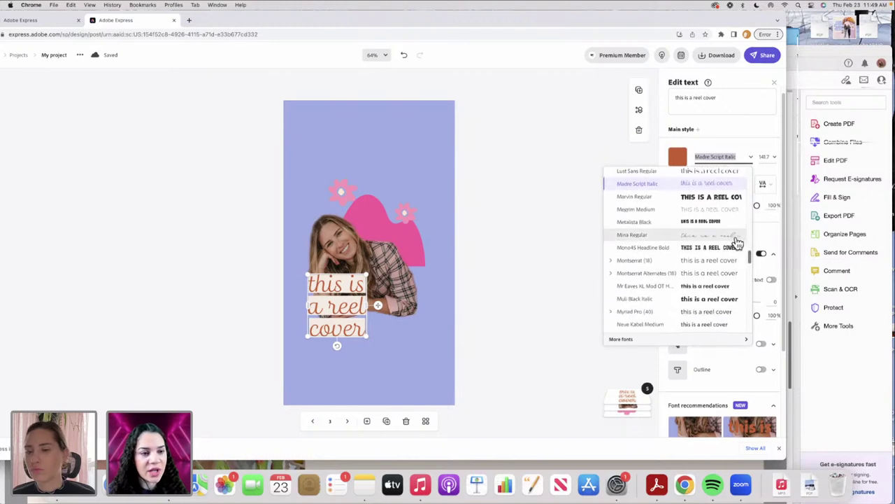
pyautogui.click(737, 242)
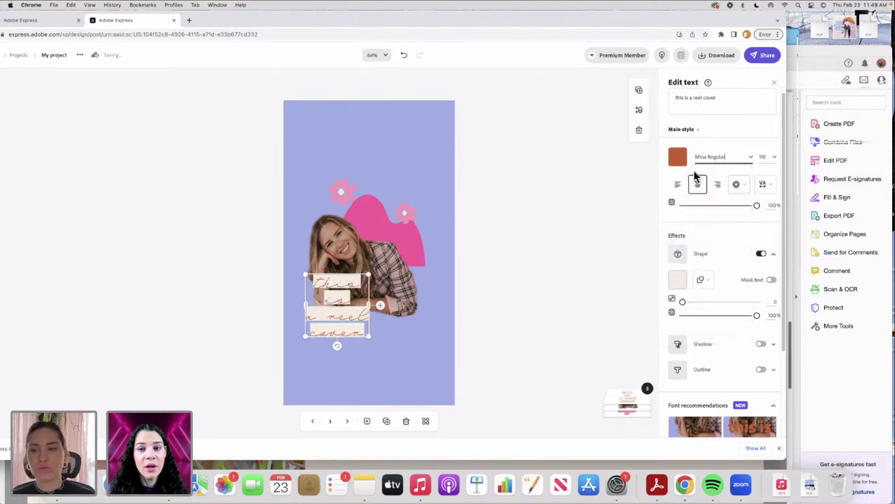
pyautogui.click(749, 159)
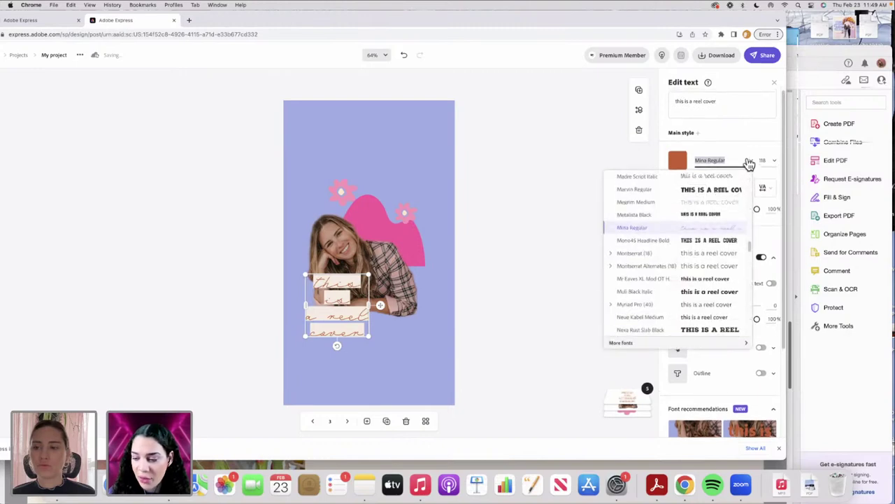
pyautogui.moveTo(750, 242); pyautogui.dragTo(750, 258)
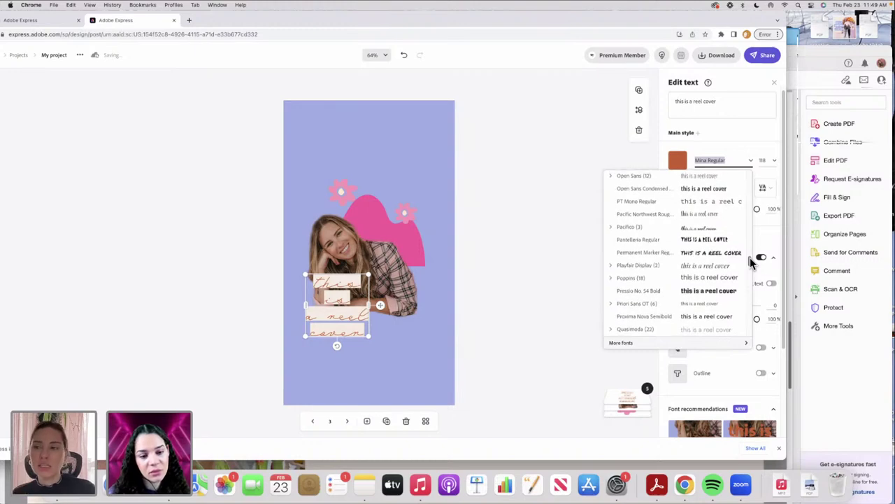
pyautogui.scroll(-1, 752, 261)
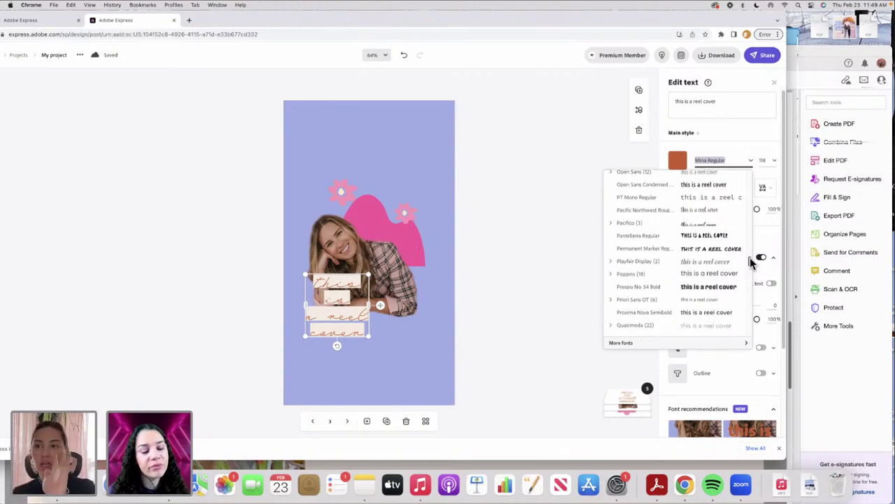
pyautogui.scroll(2, 750, 258)
pyautogui.click(710, 252)
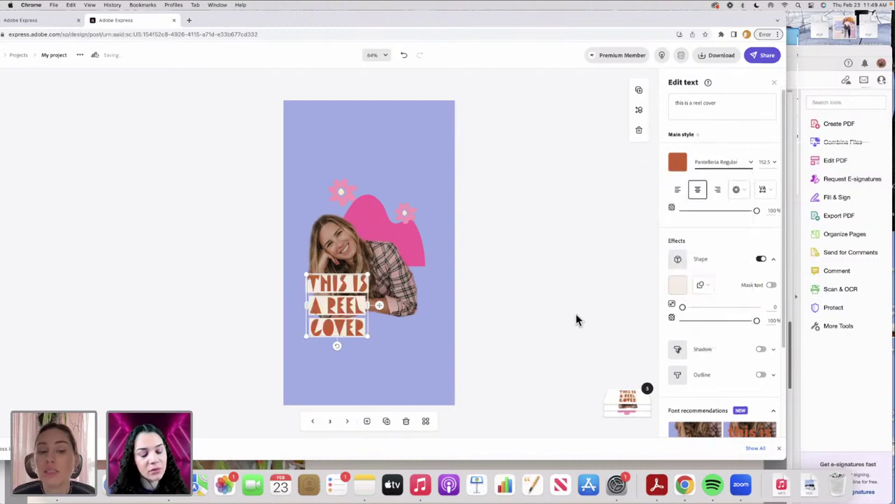
# - Colour the reel cover text hot pink
pyautogui.click(677, 162)
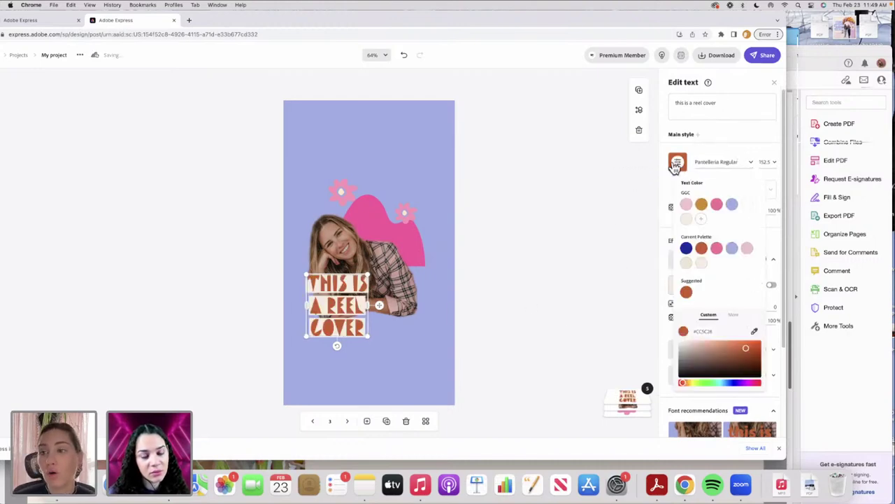
pyautogui.click(687, 205)
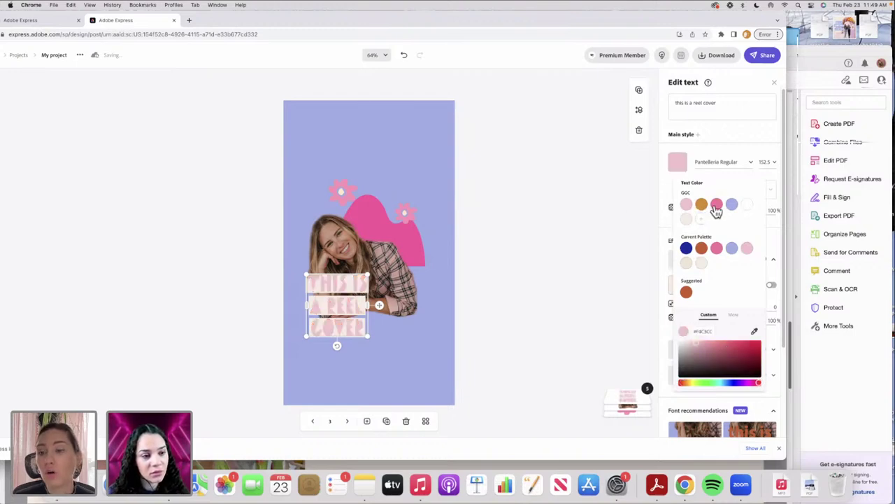
pyautogui.click(717, 205)
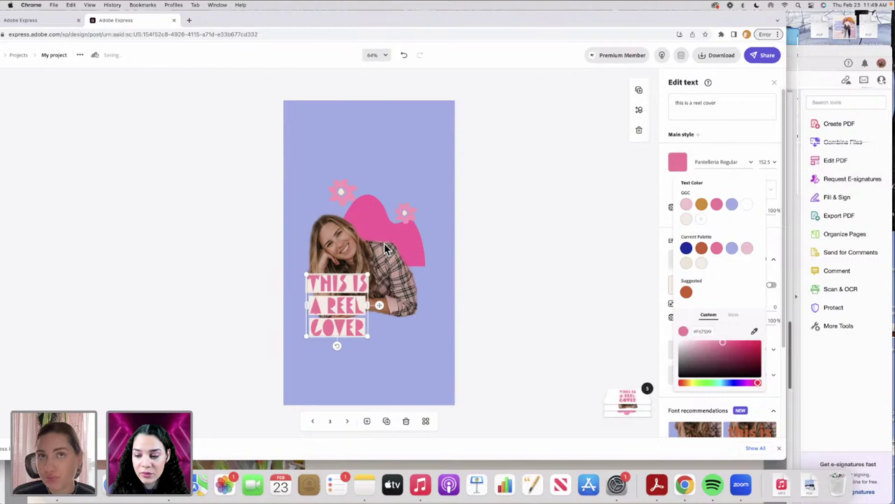
pyautogui.click(458, 243)
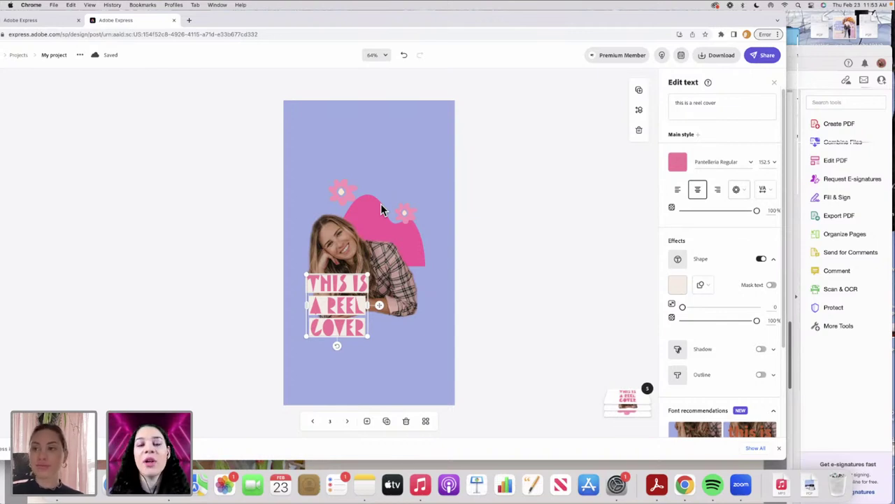
# - Maximise the Chrome window so the whole Adobe Express editor is visible
pyautogui.doubleClick(388, 19)
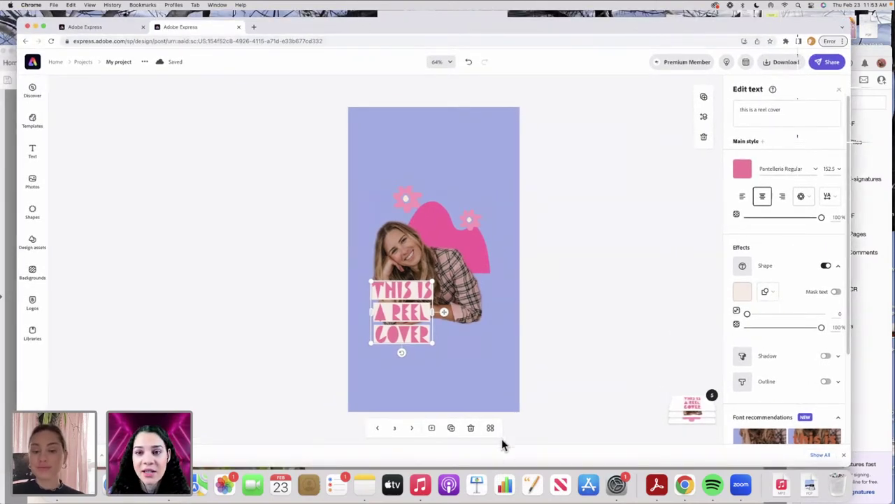
pyautogui.click(491, 429)
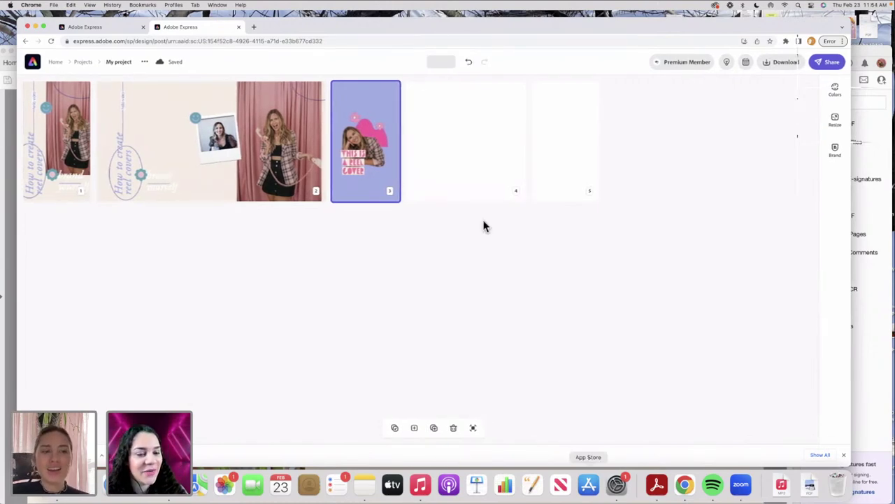
pyautogui.doubleClick(372, 104)
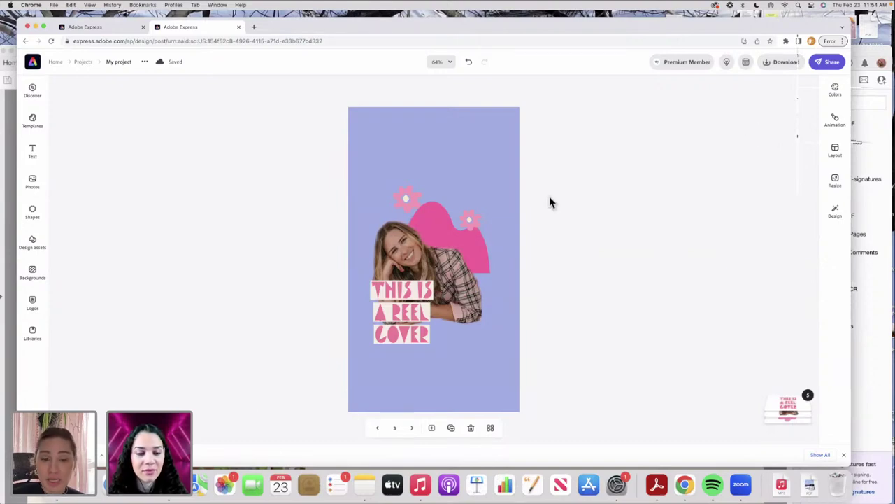
# - Select the 'THIS IS A REEL COVER' text to bring up its Edit text panel
pyautogui.click(405, 339)
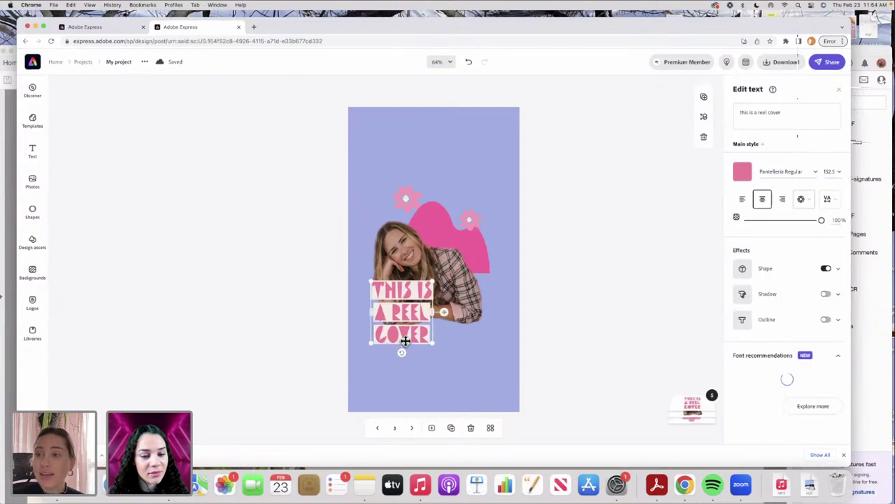